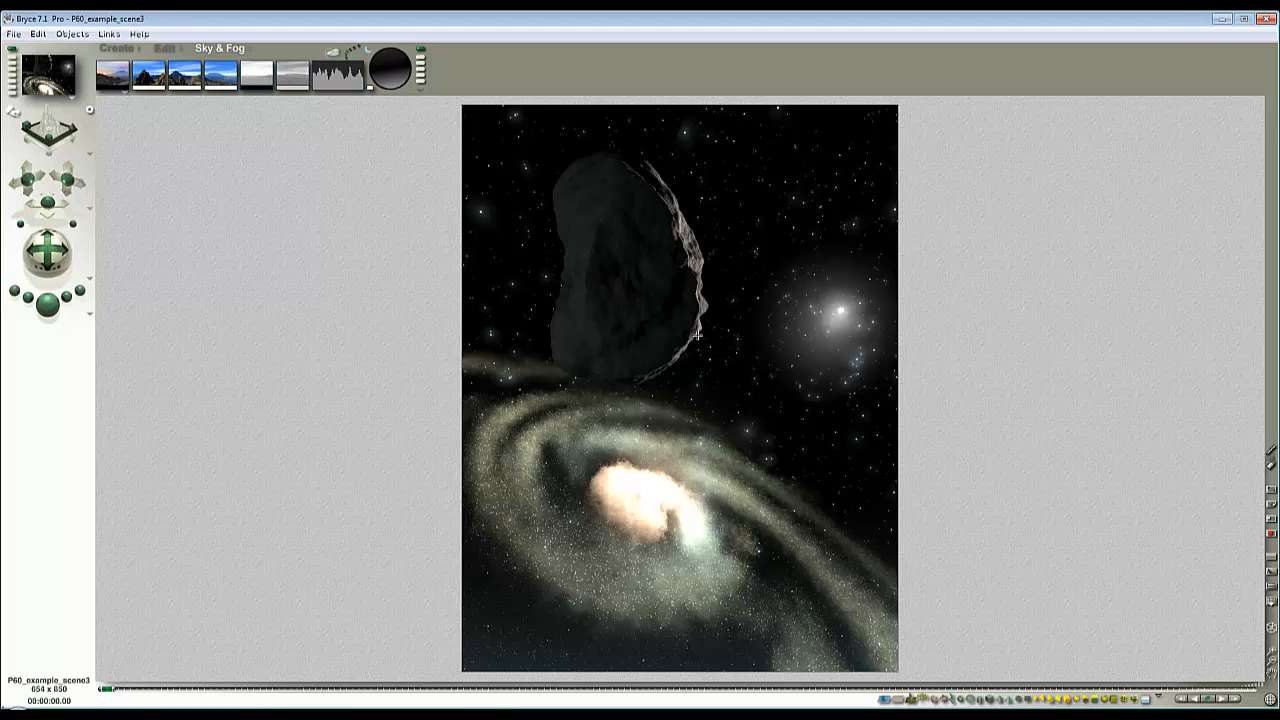
Step: Return to the wireframe view and deselect every object in the scene
left_click(980, 333)
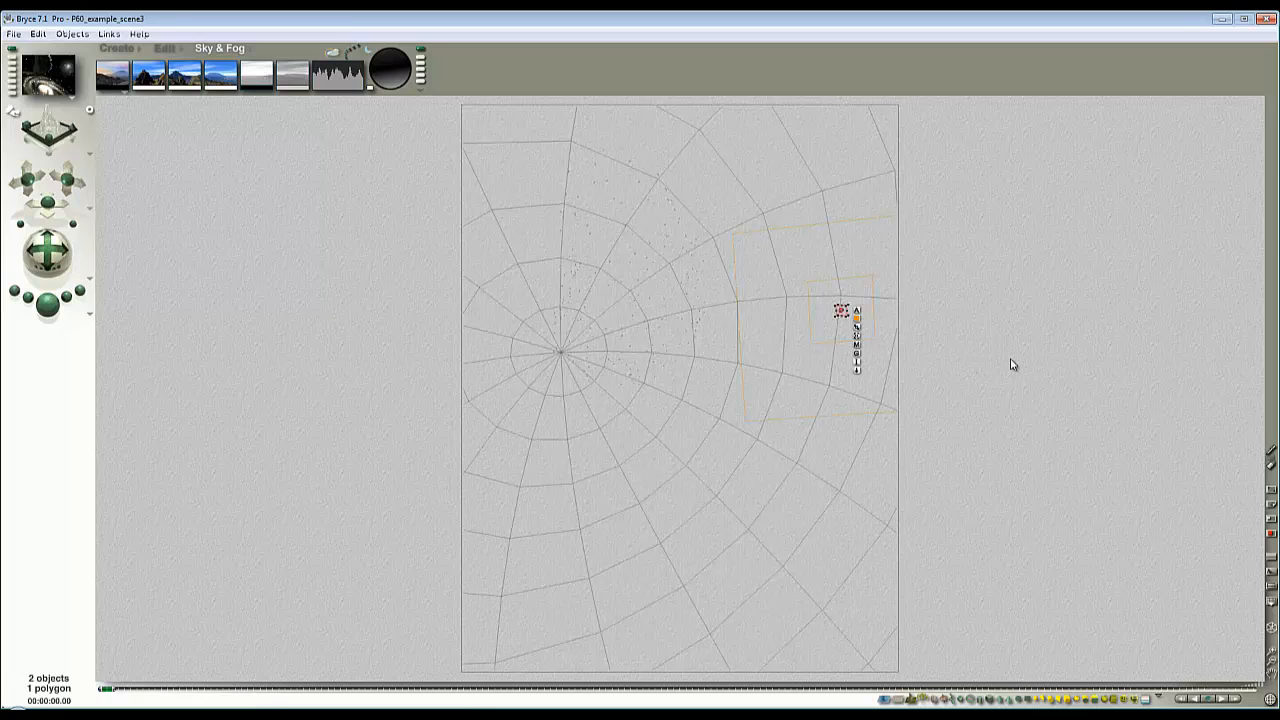
left_click(1150, 700)
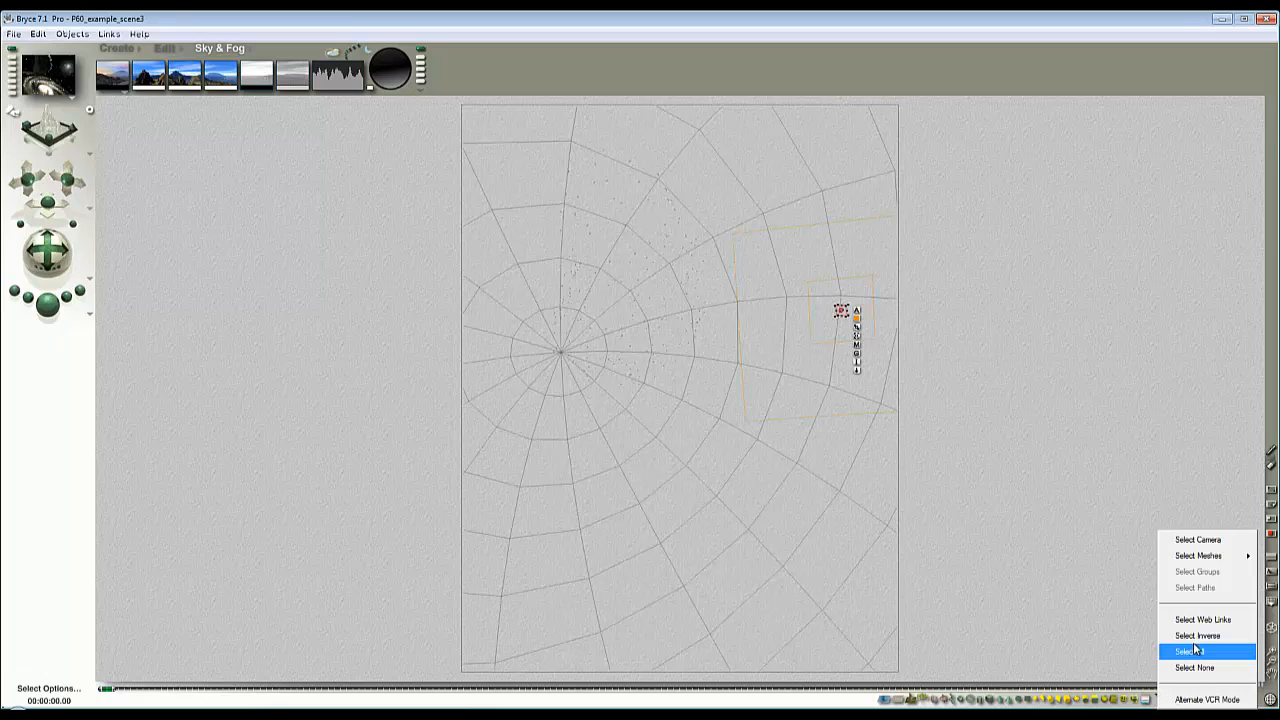
left_click(1086, 570)
left_click(1152, 689)
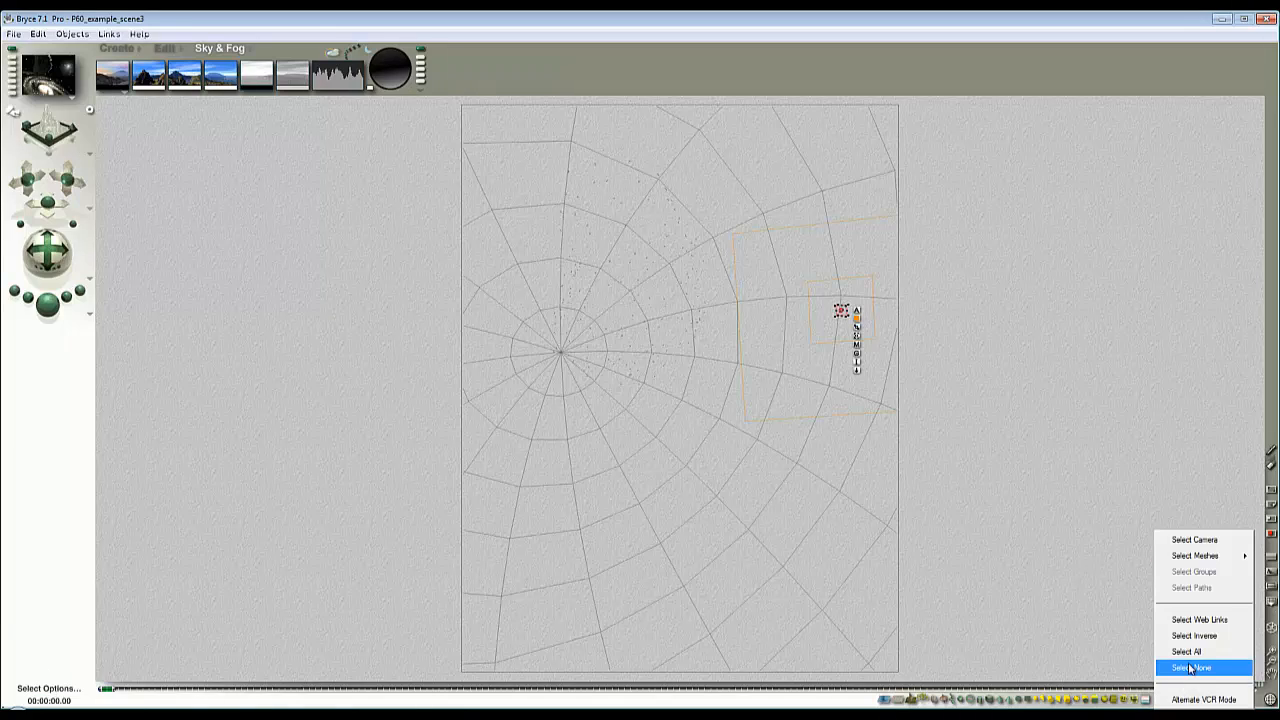
left_click(1190, 666)
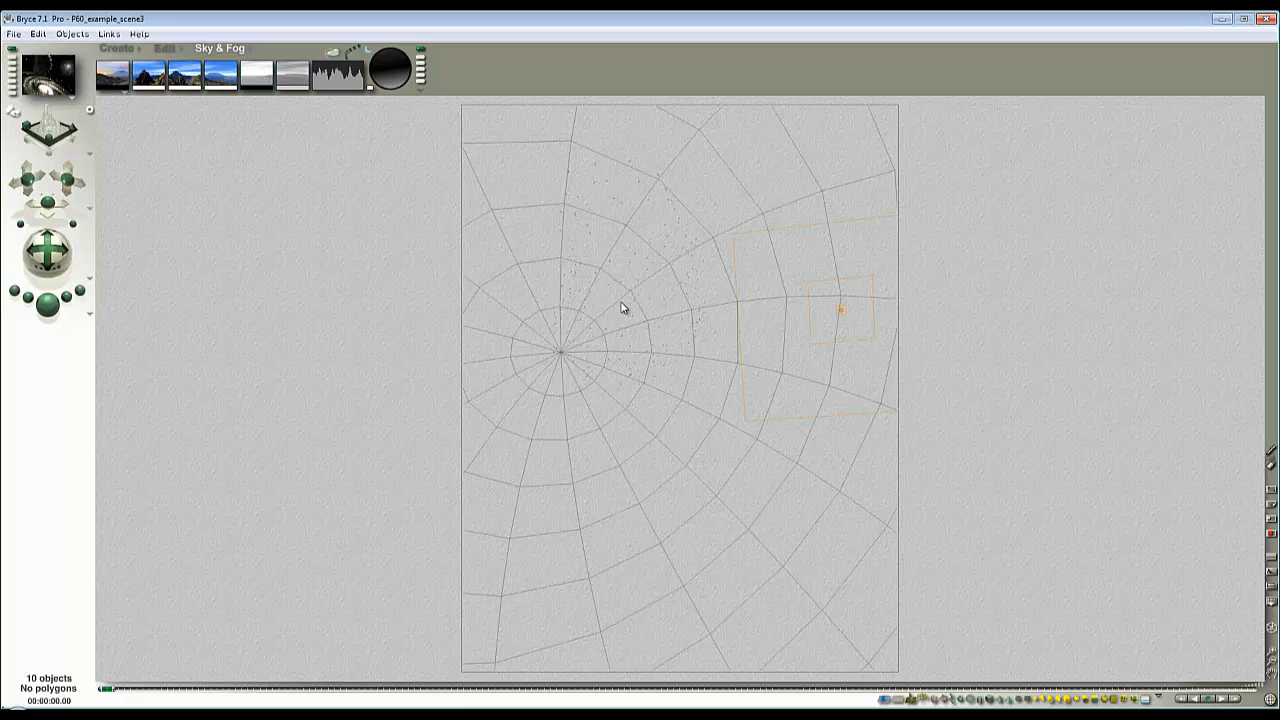
Step: Reposition the sky's sun so that its marker sits on the centre of the star object
left_click(815, 240, "ctrl+alt")
left_click(842, 273, "ctrl+alt")
left_click(789, 317, "ctrl+alt")
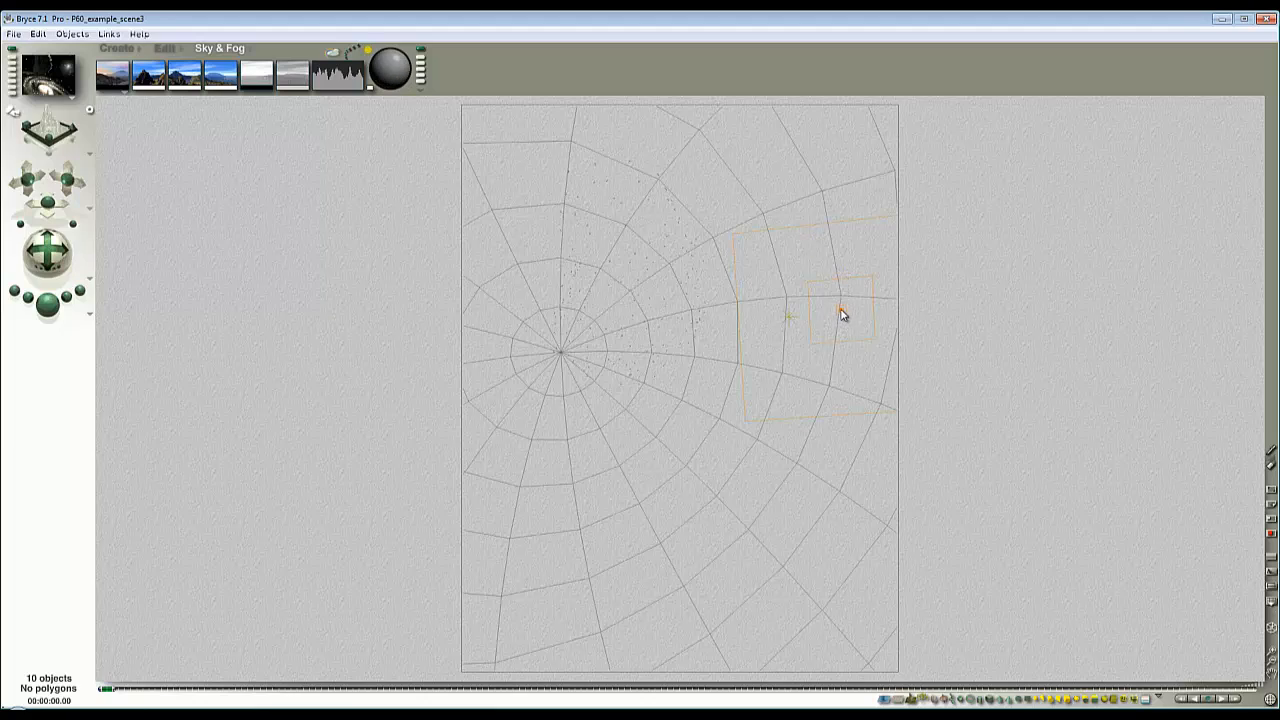
left_click(841, 311, "ctrl+alt")
Step: Check the sun's azimuth and altitude in the Sky Lab, then look at the scene from the top before returning to the camera view
left_click(348, 59)
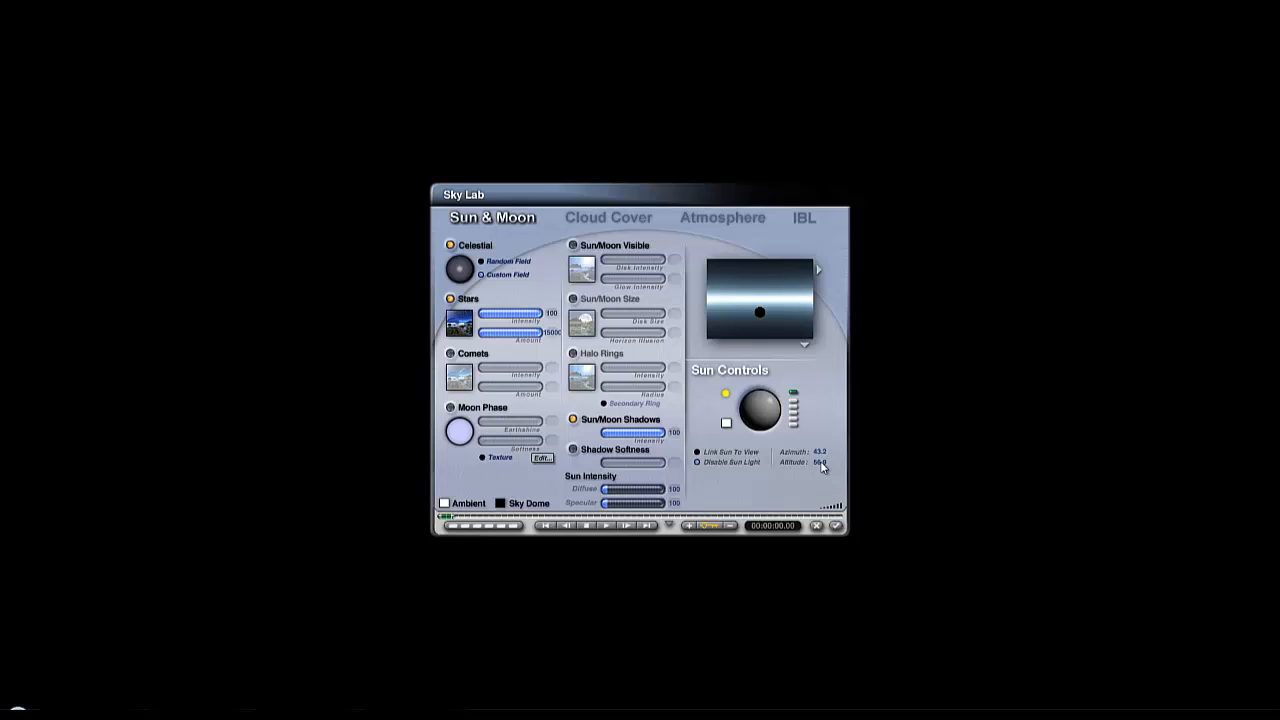
left_click(836, 526)
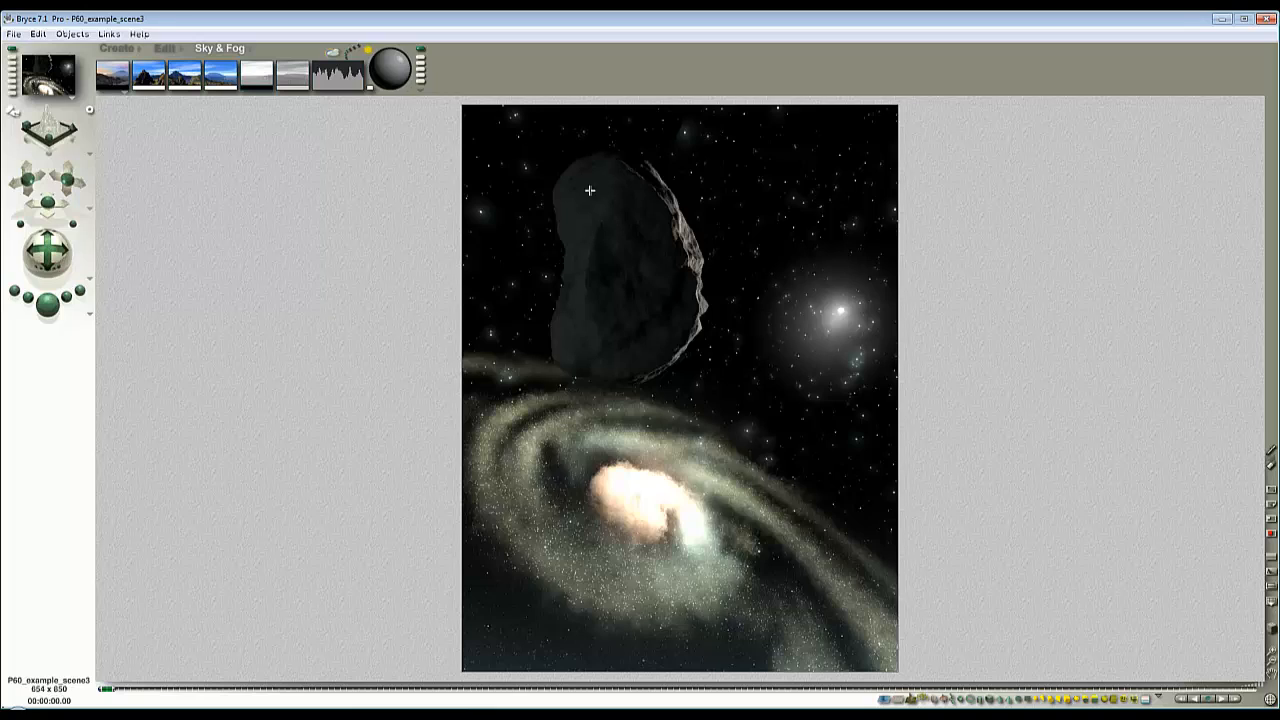
left_click(625, 368)
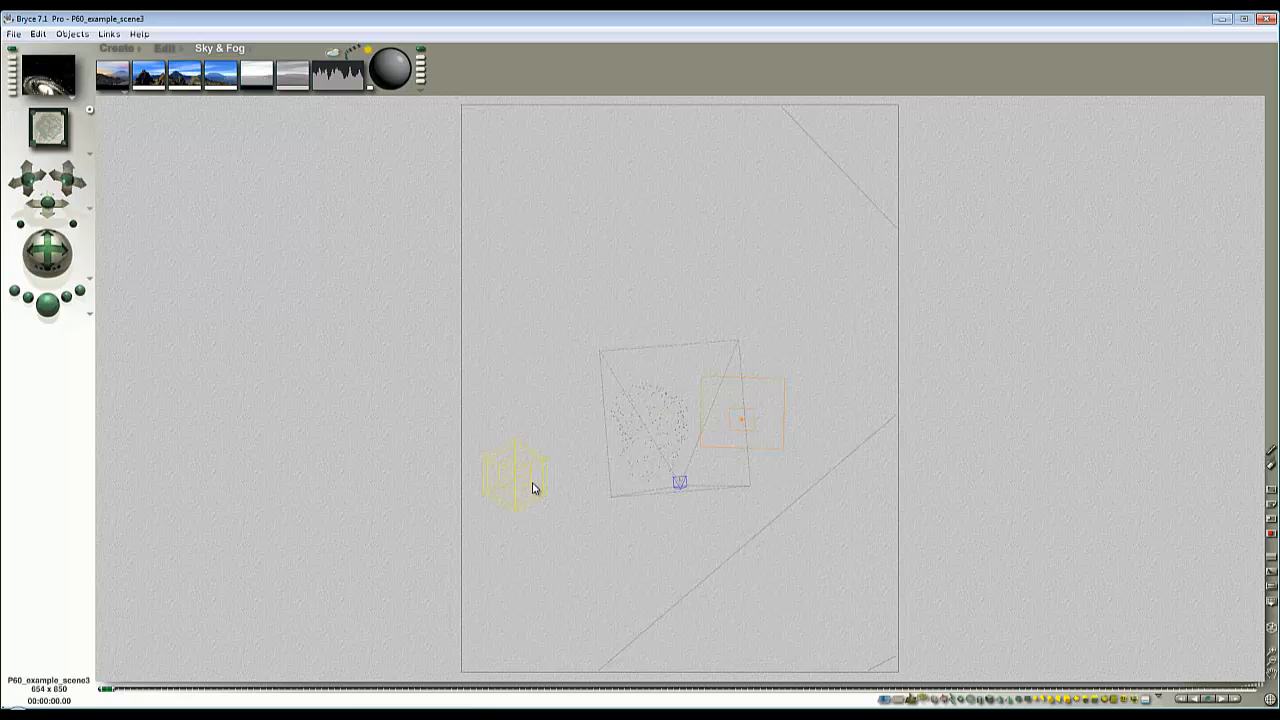
key("1")
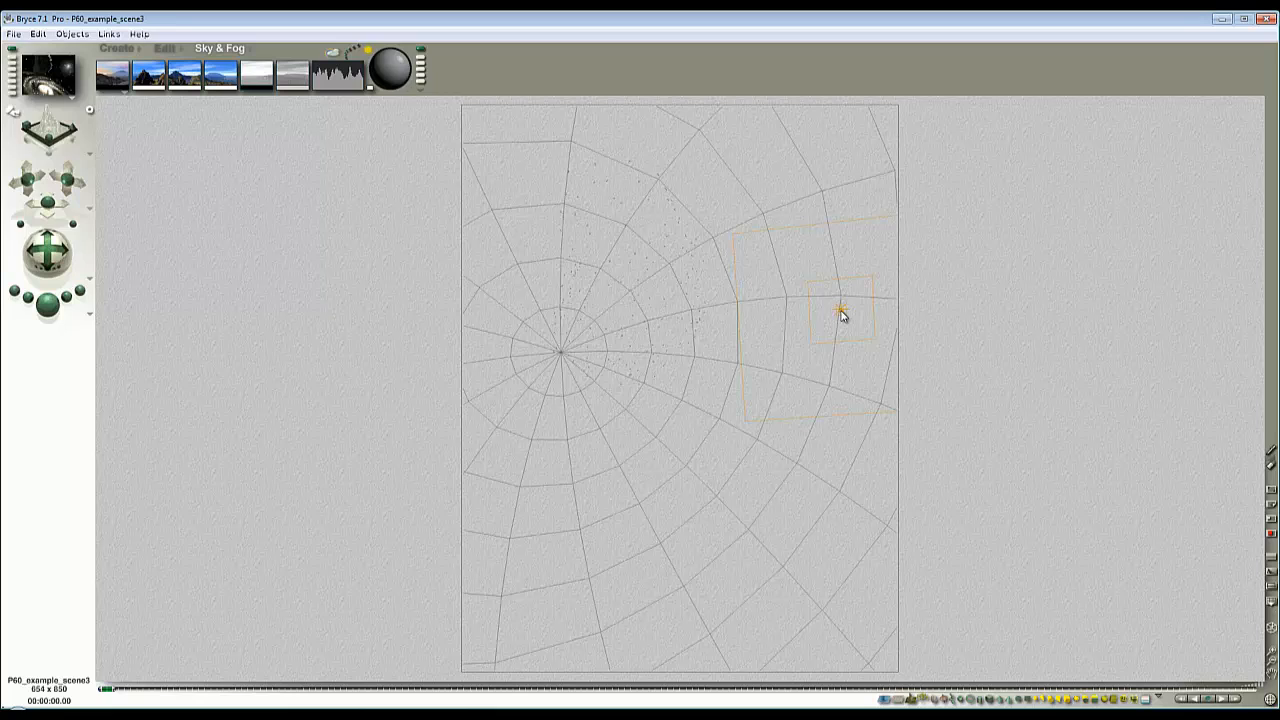
Step: Select the Wht_SunLight at the star and compare its Light Lab direction with the sun's azimuth and altitude in the Sky Lab
left_click(840, 313, "ctrl")
left_click(874, 334)
left_click(854, 358)
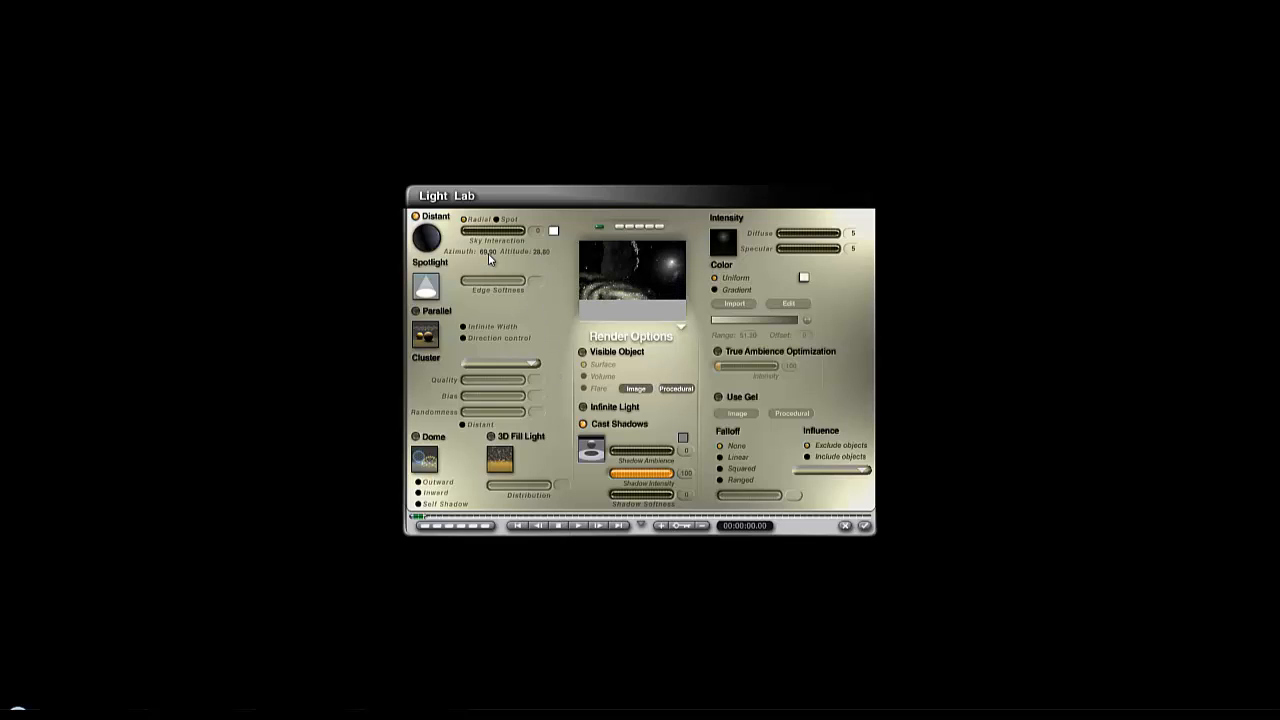
left_click(865, 525)
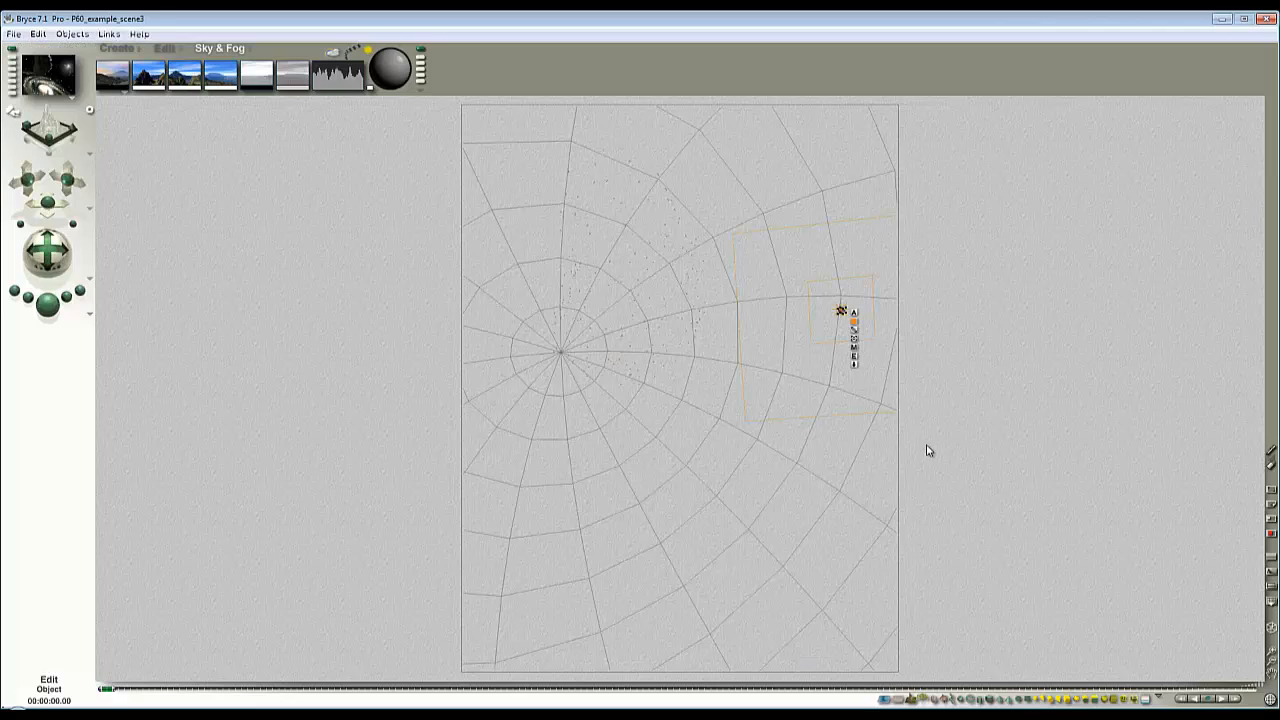
left_click(332, 54)
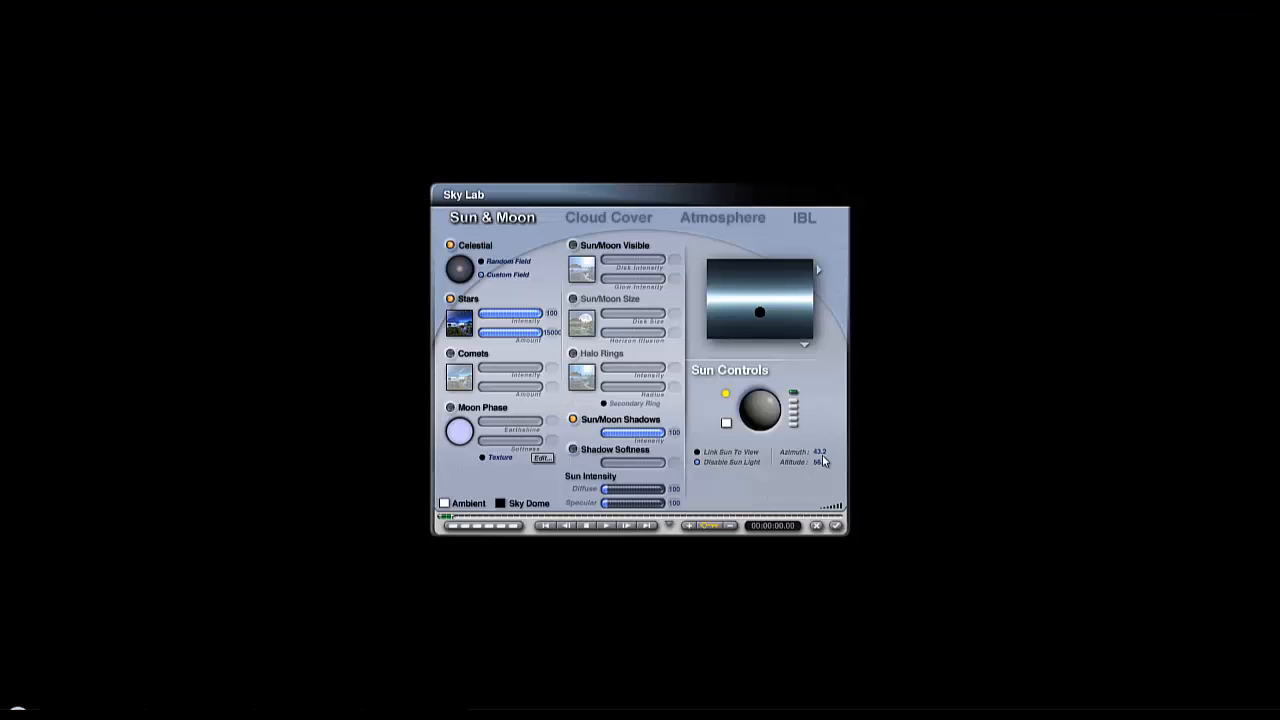
left_click(836, 526)
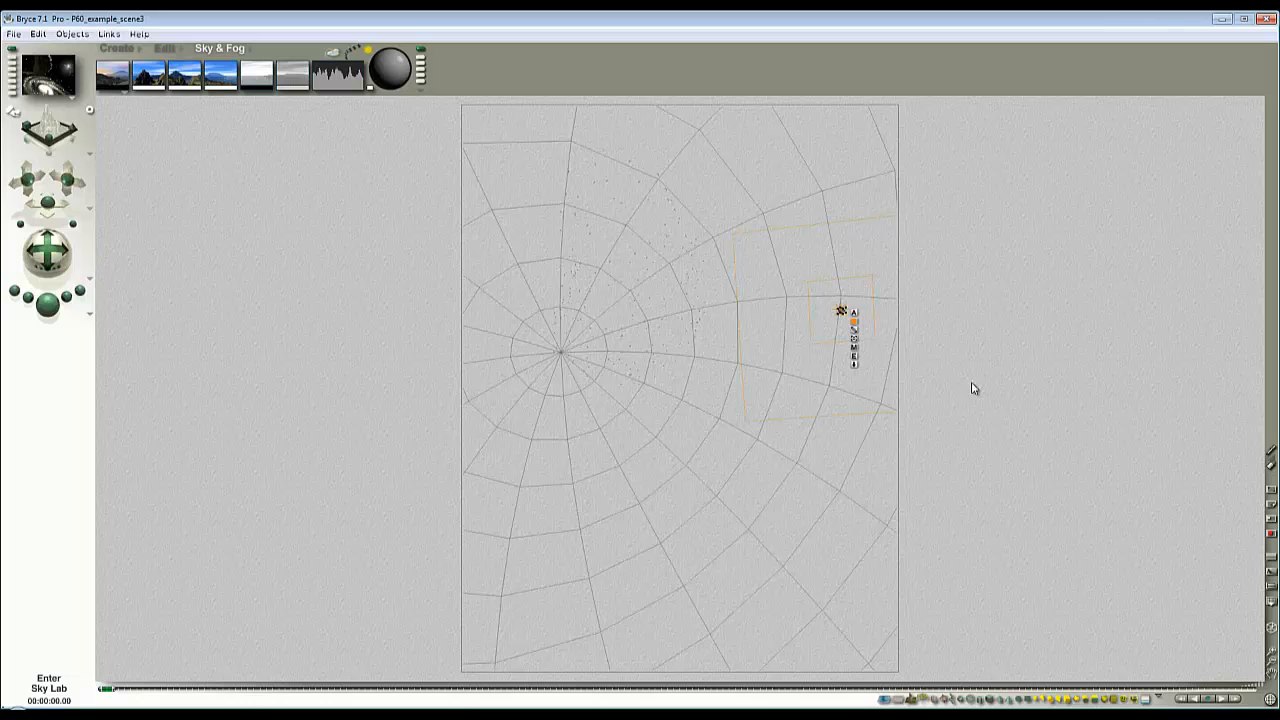
Step: Set the distant sunlight's azimuth to 43 and altitude to 57 in the Light Lab
left_click(855, 359)
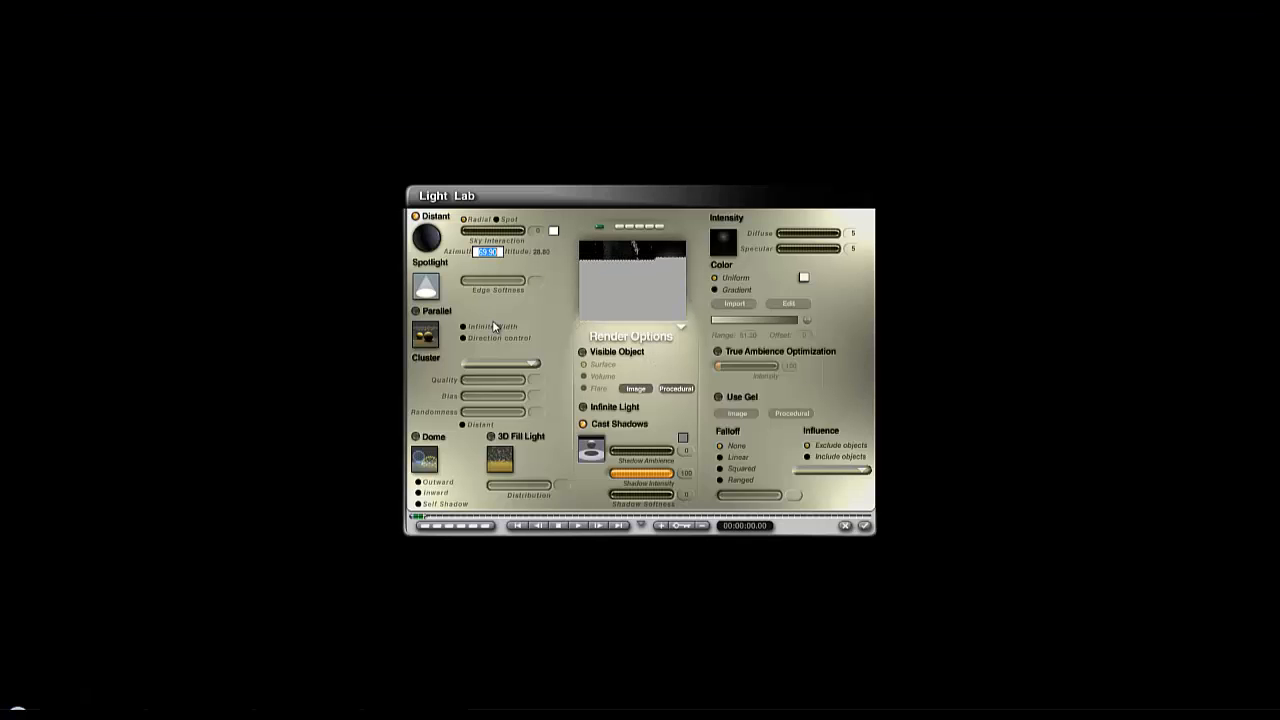
type("43")
left_click(546, 254)
type("57")
key("Return")
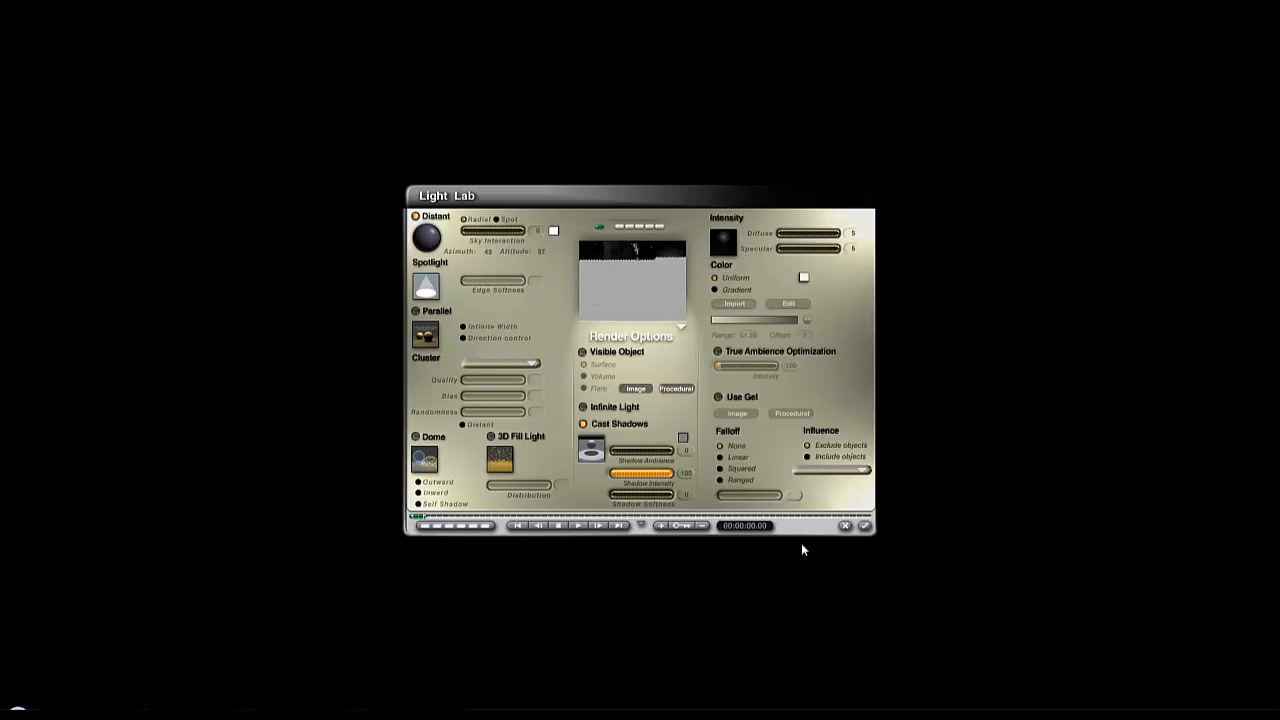
left_click(864, 525)
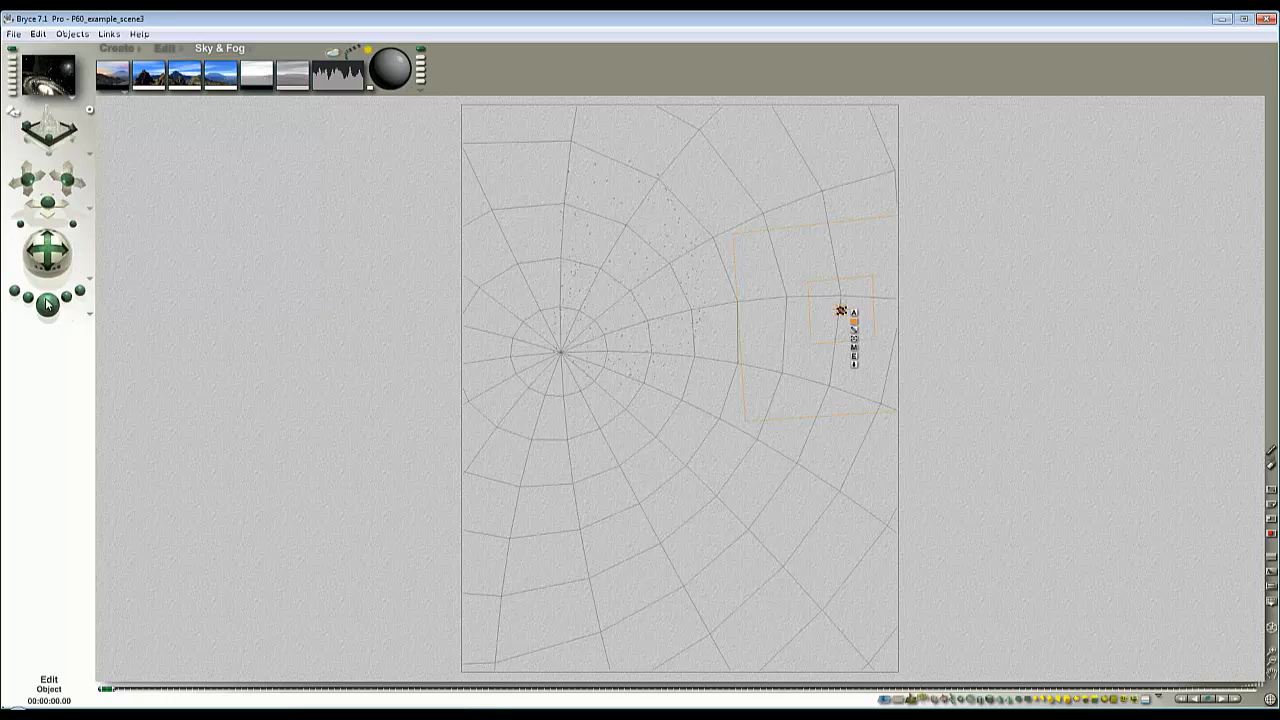
Step: Test-render small areas over the asteroid's star-facing edge to check the new light direction
left_click(46, 302)
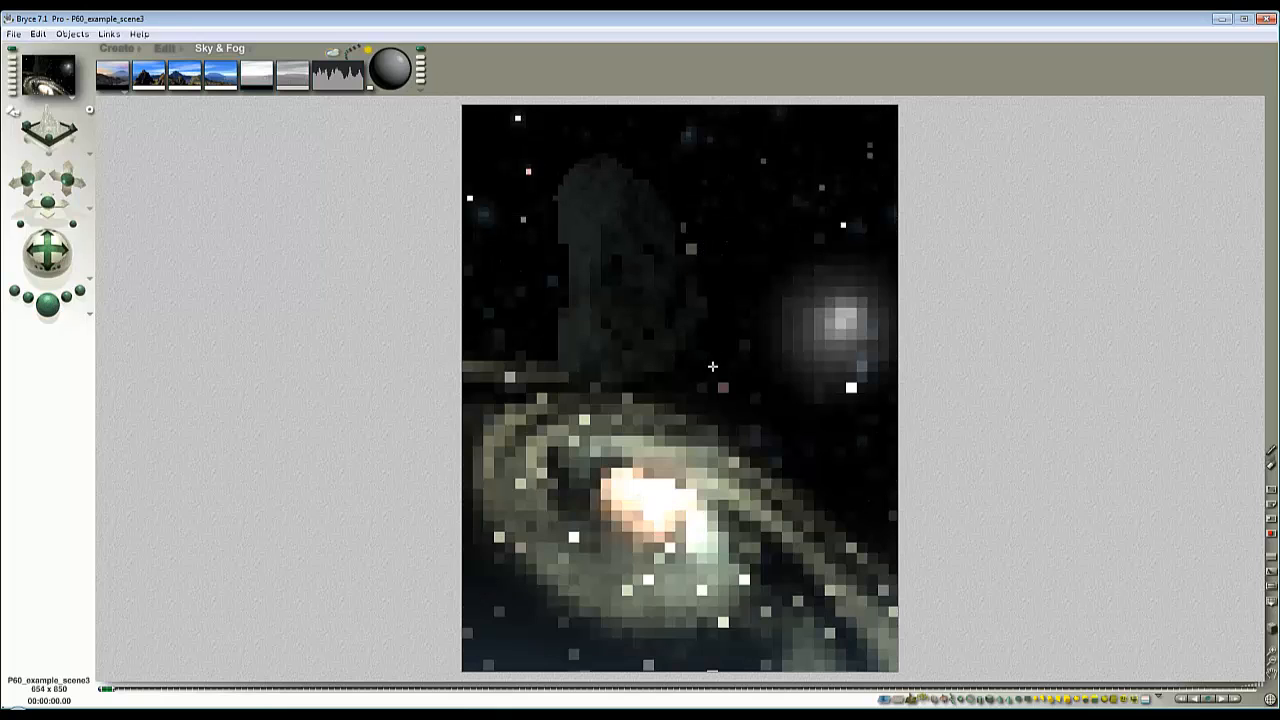
left_click_drag(712, 366, 632, 197)
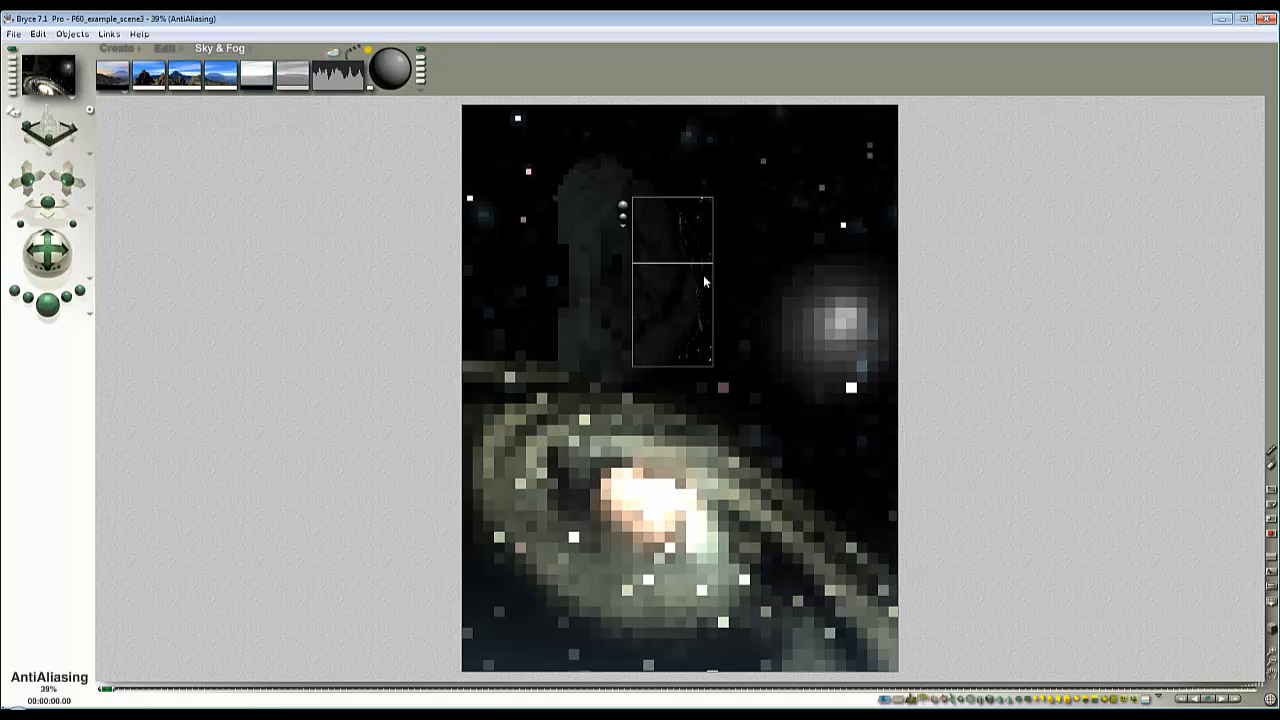
left_click_drag(694, 240, 631, 166)
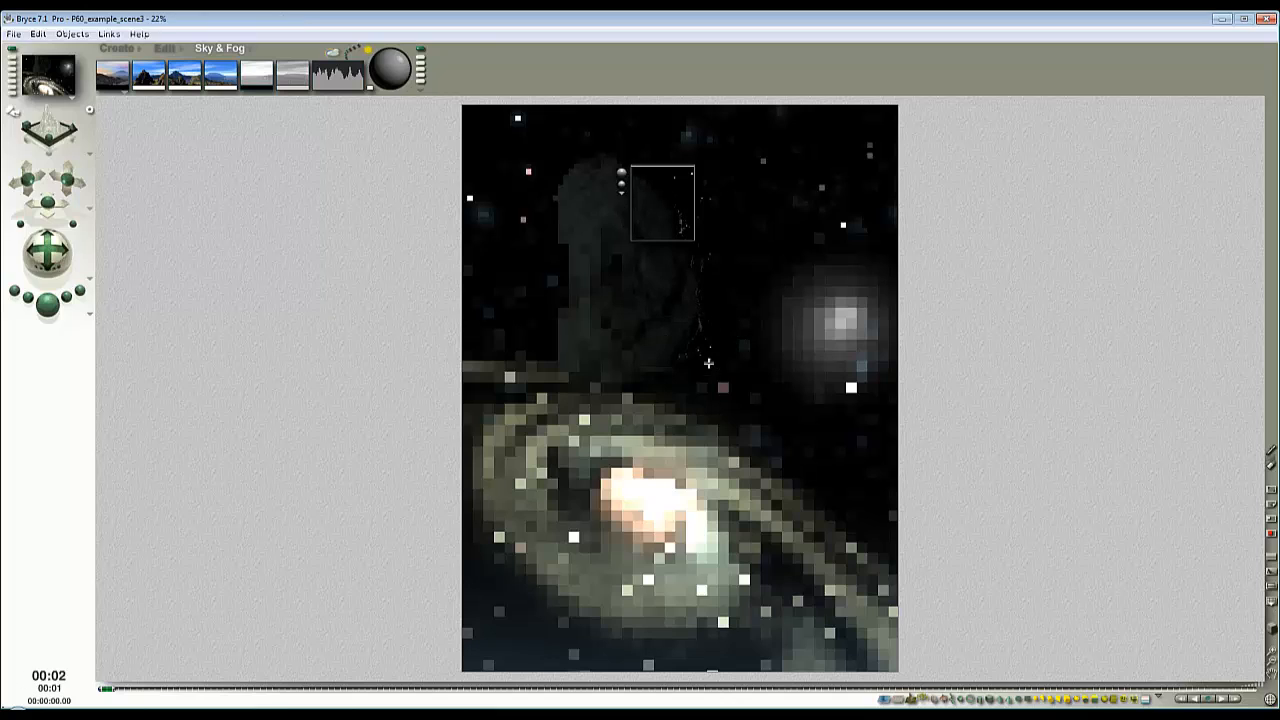
left_click(716, 333)
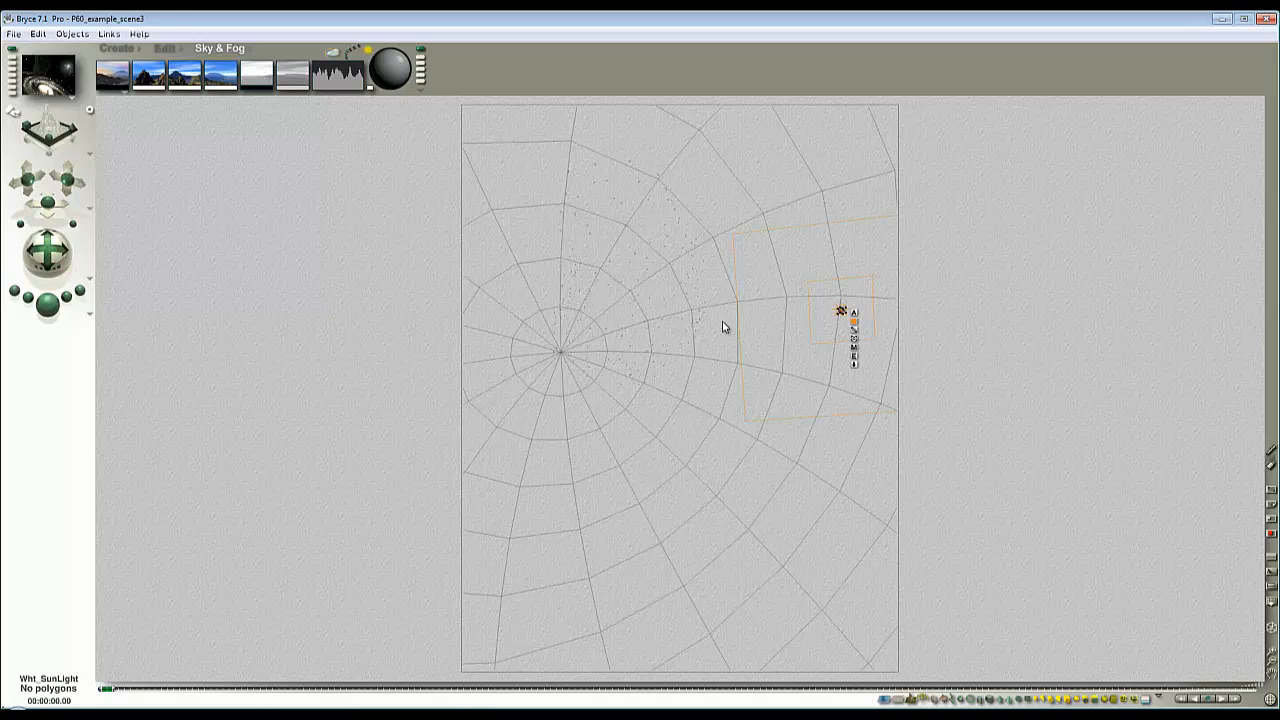
left_click(52, 312)
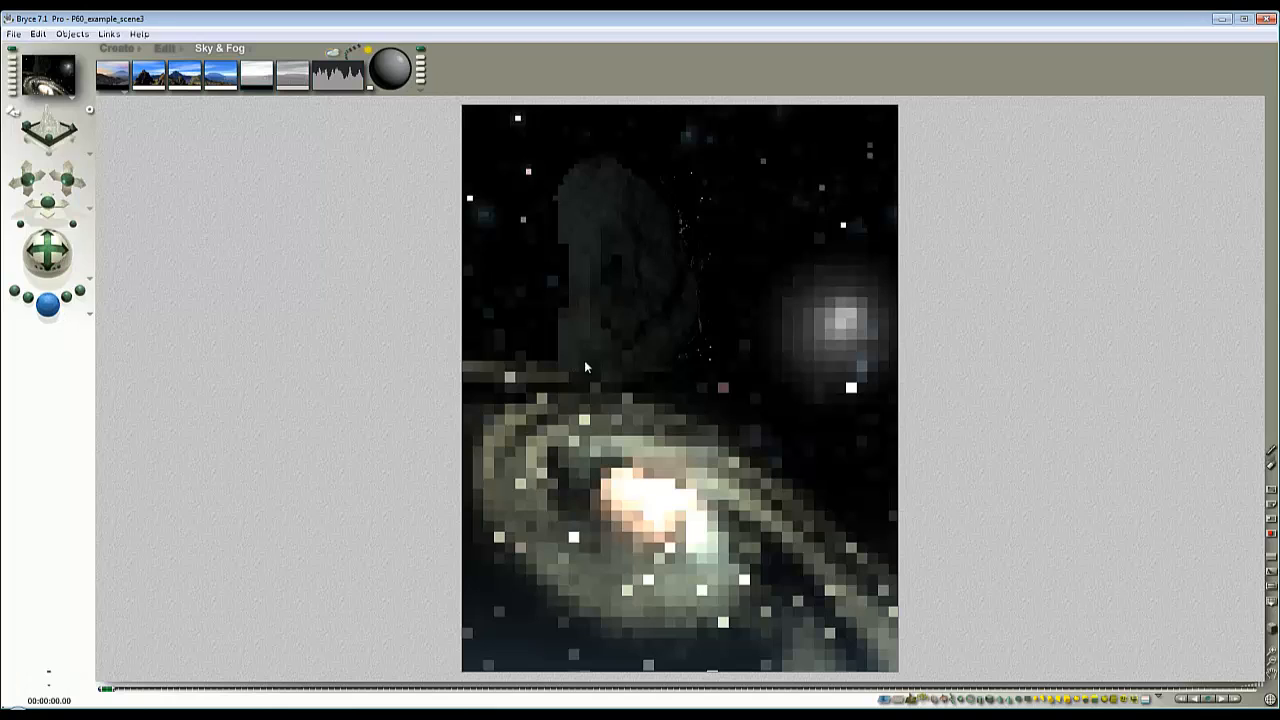
left_click(862, 344)
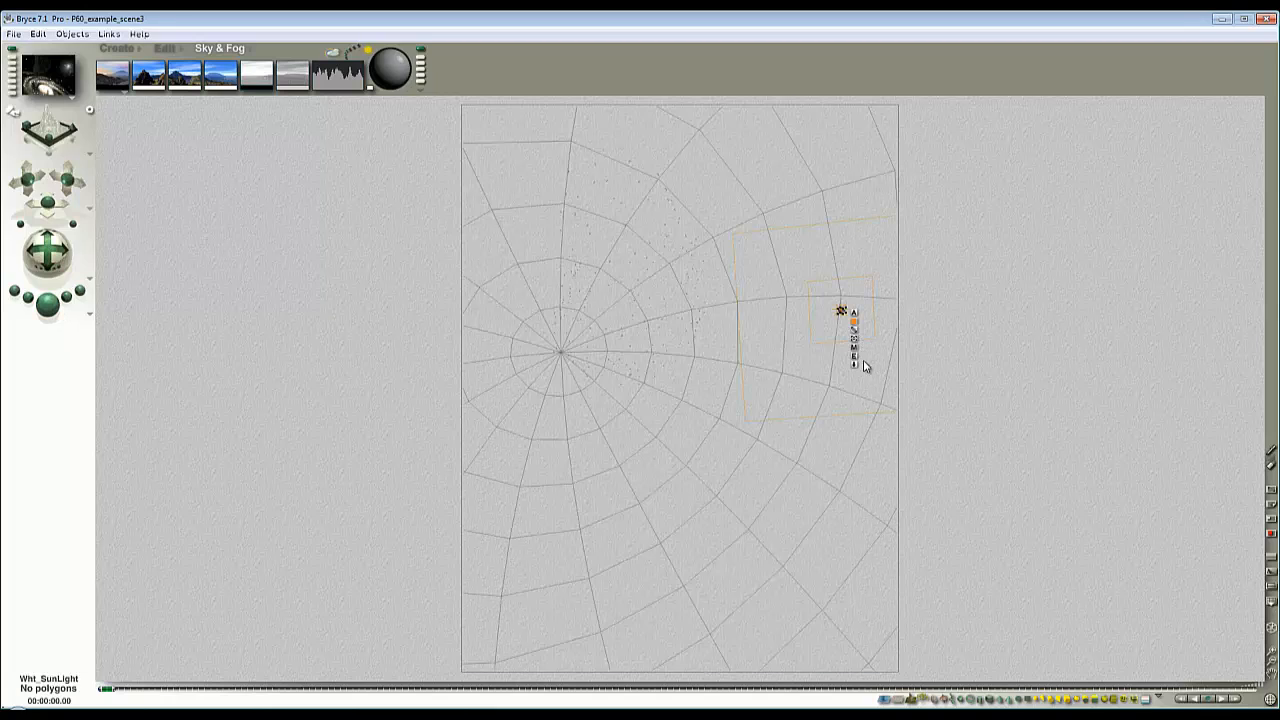
Step: Nudge the distant sunlight's direction slightly in the Light Lab and test-render the asteroid's star-facing edge
left_click(854, 356)
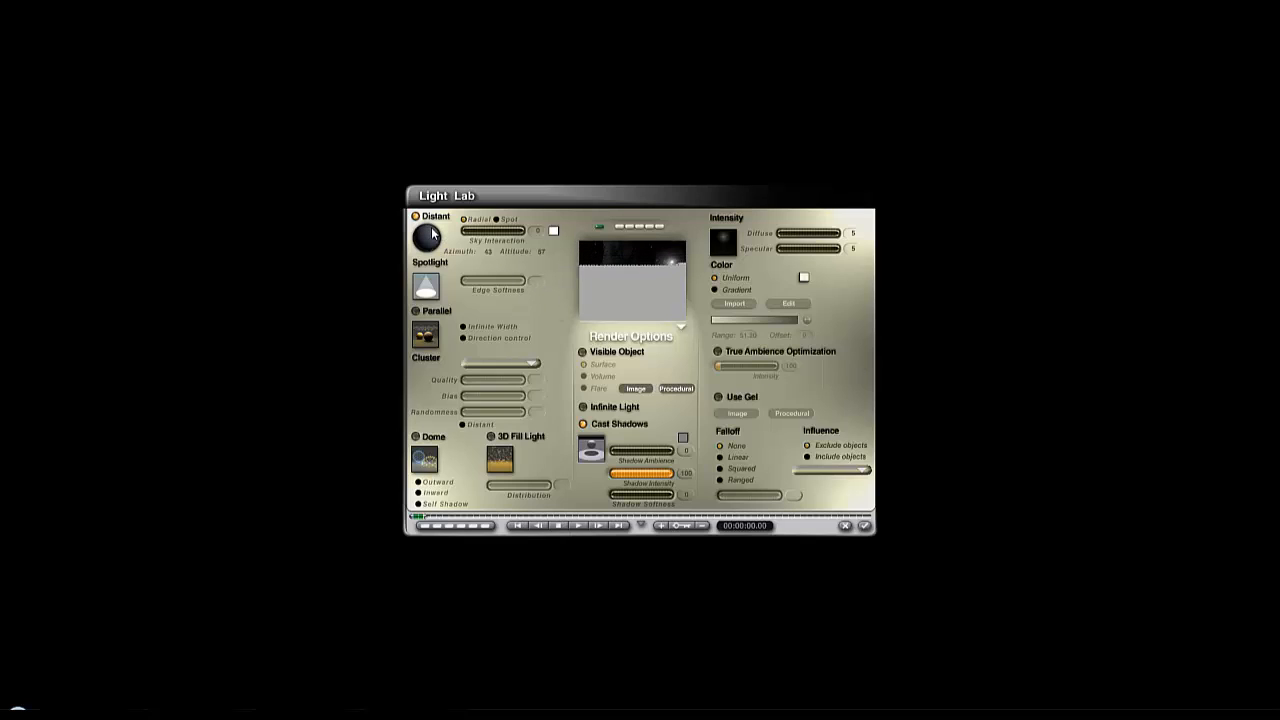
left_click_drag(432, 233, 430, 228)
left_click(866, 526)
left_click(52, 307)
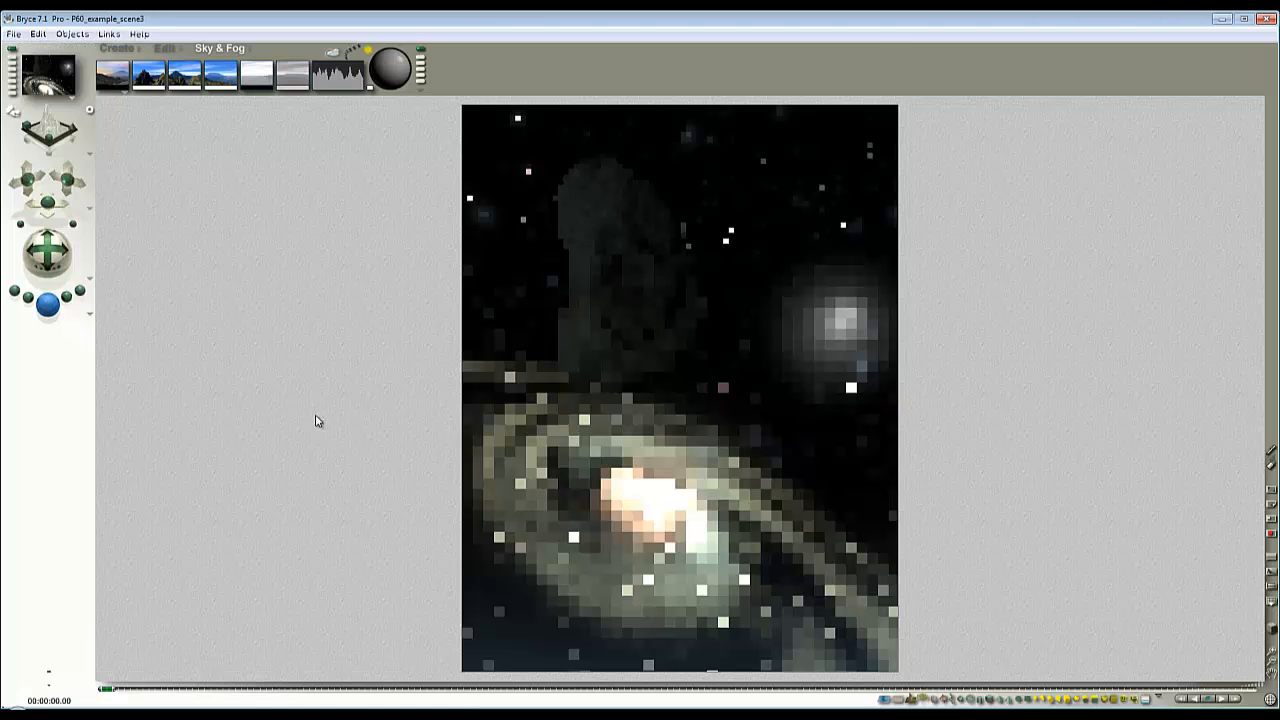
left_click_drag(731, 341, 653, 206)
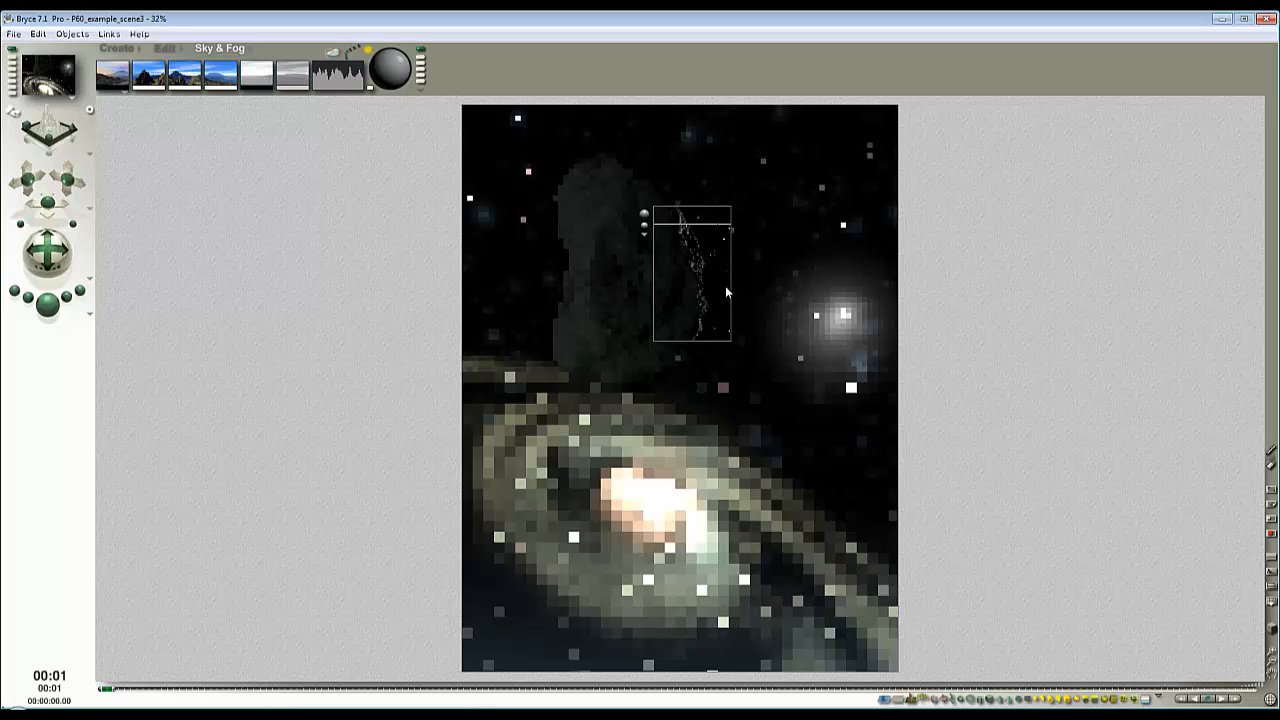
left_click(845, 312)
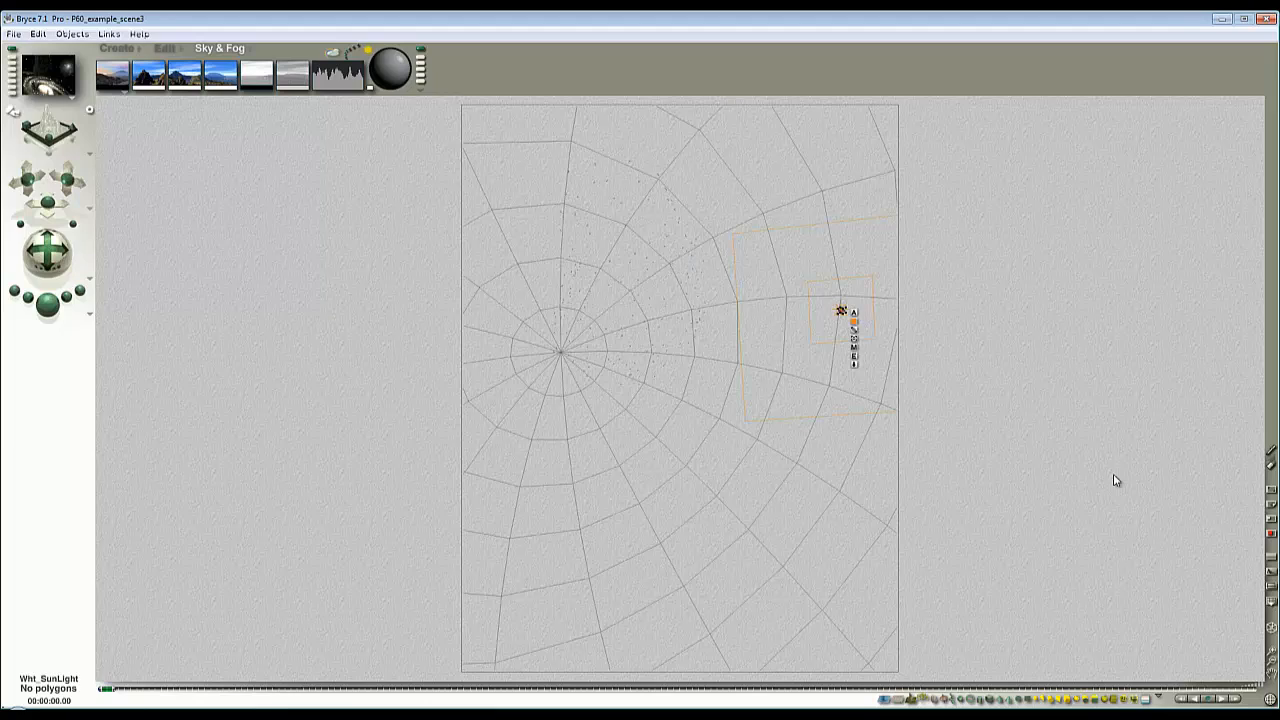
Step: Select the Family 20 star objects, move them onto the asteroid's edge and test-render that area
left_click(1147, 699)
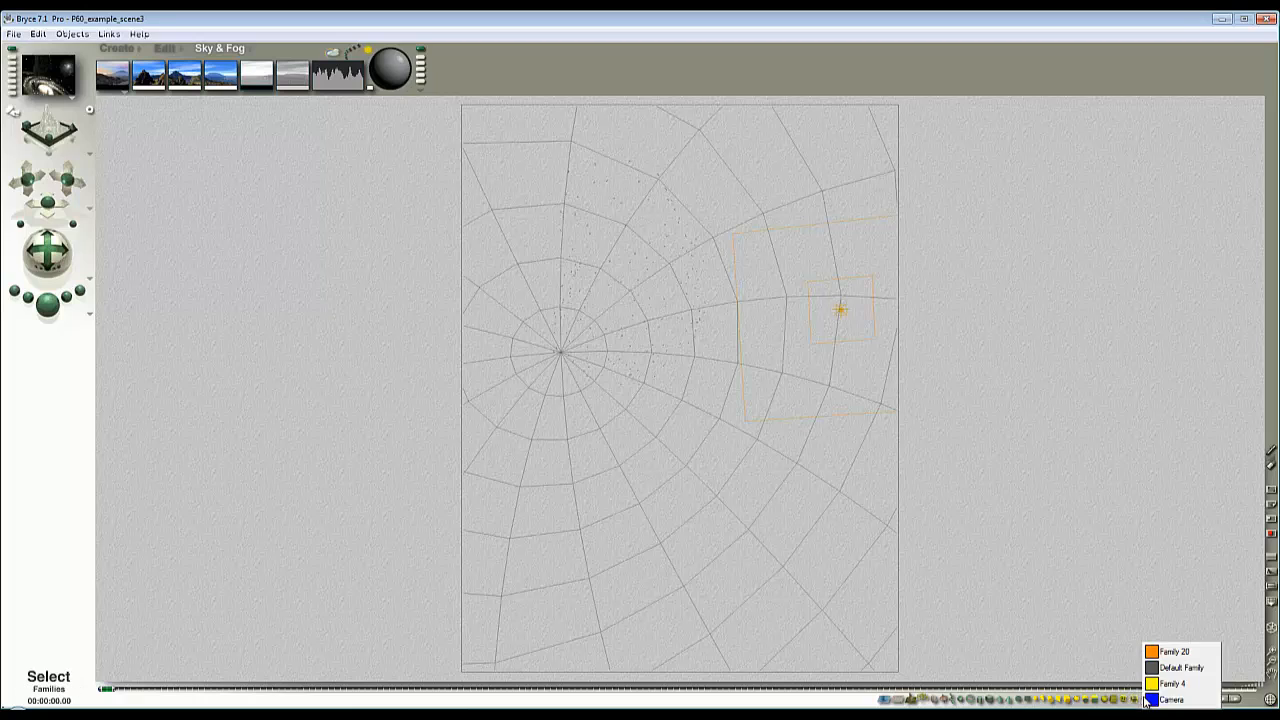
left_click(1173, 652)
left_click_drag(841, 311, 694, 260)
left_click(47, 303)
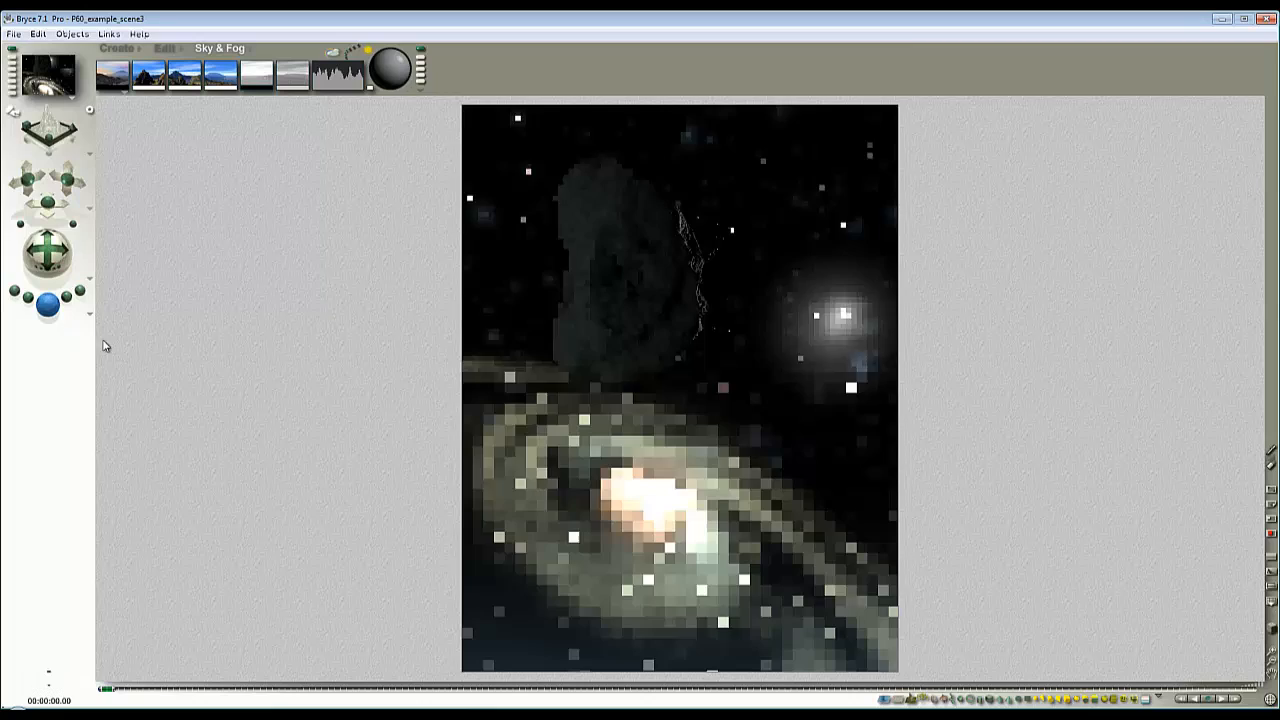
left_click(721, 286)
left_click_drag(763, 340, 650, 205)
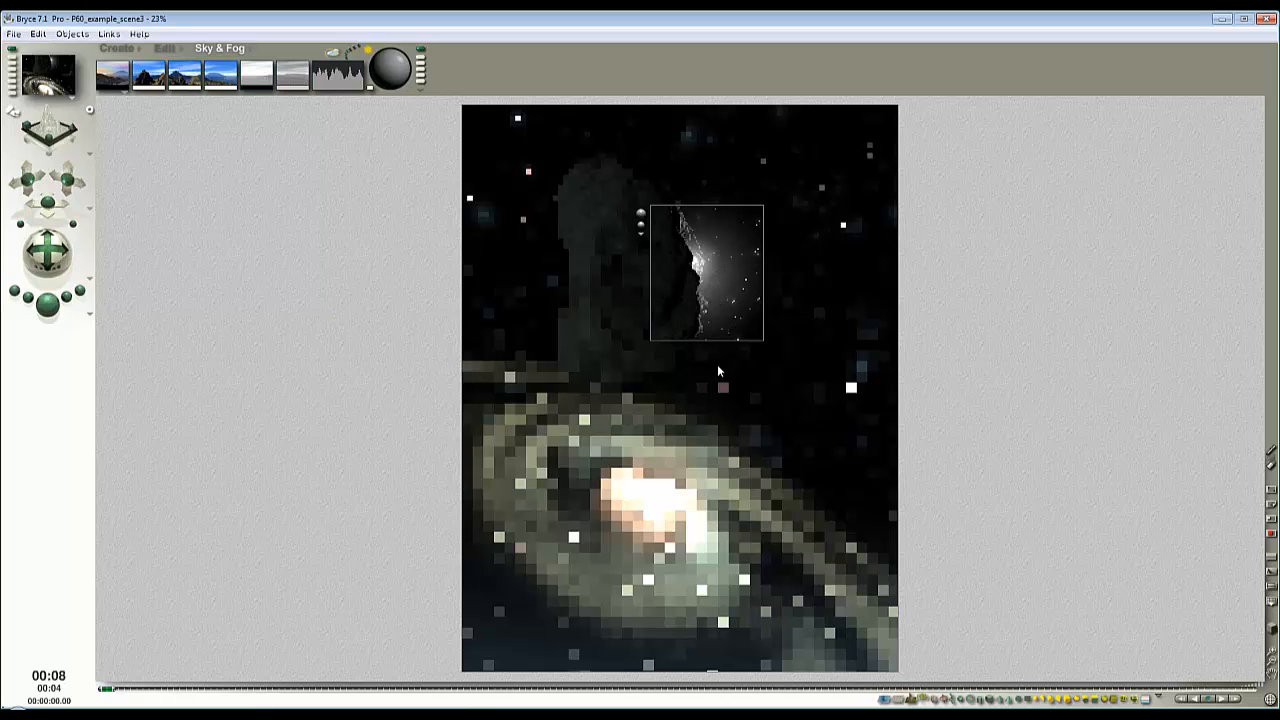
left_click(706, 278)
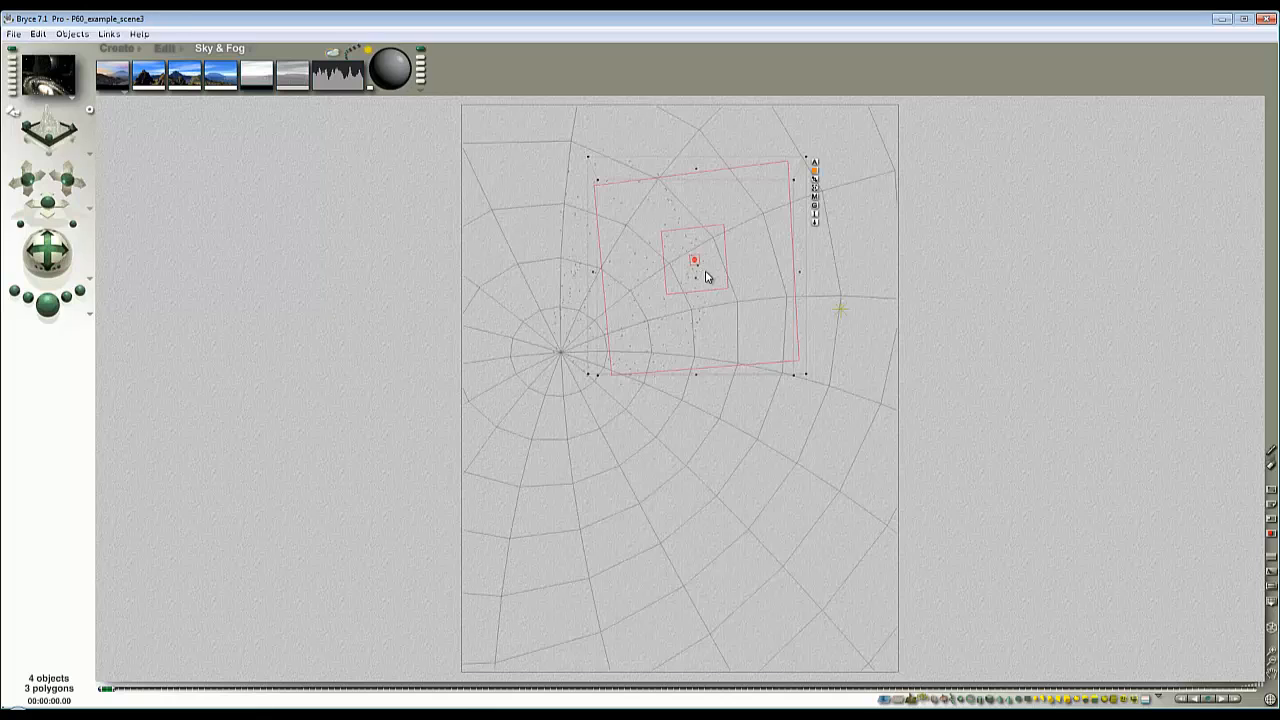
Step: Move the star objects farther behind the asteroid in the top view and realign them with its edge in the camera view
left_click_drag(706, 273, 716, 275)
key("2")
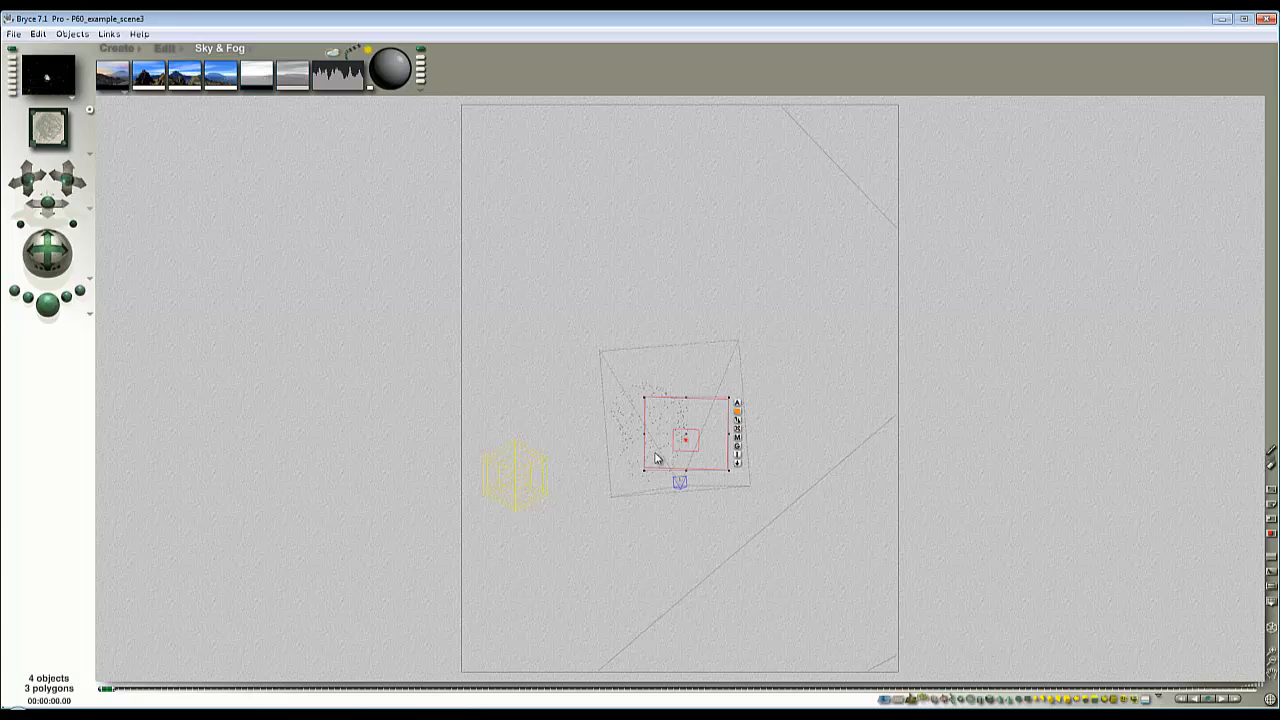
left_click_drag(697, 443, 693, 306)
key("1")
left_click_drag(717, 453, 699, 278)
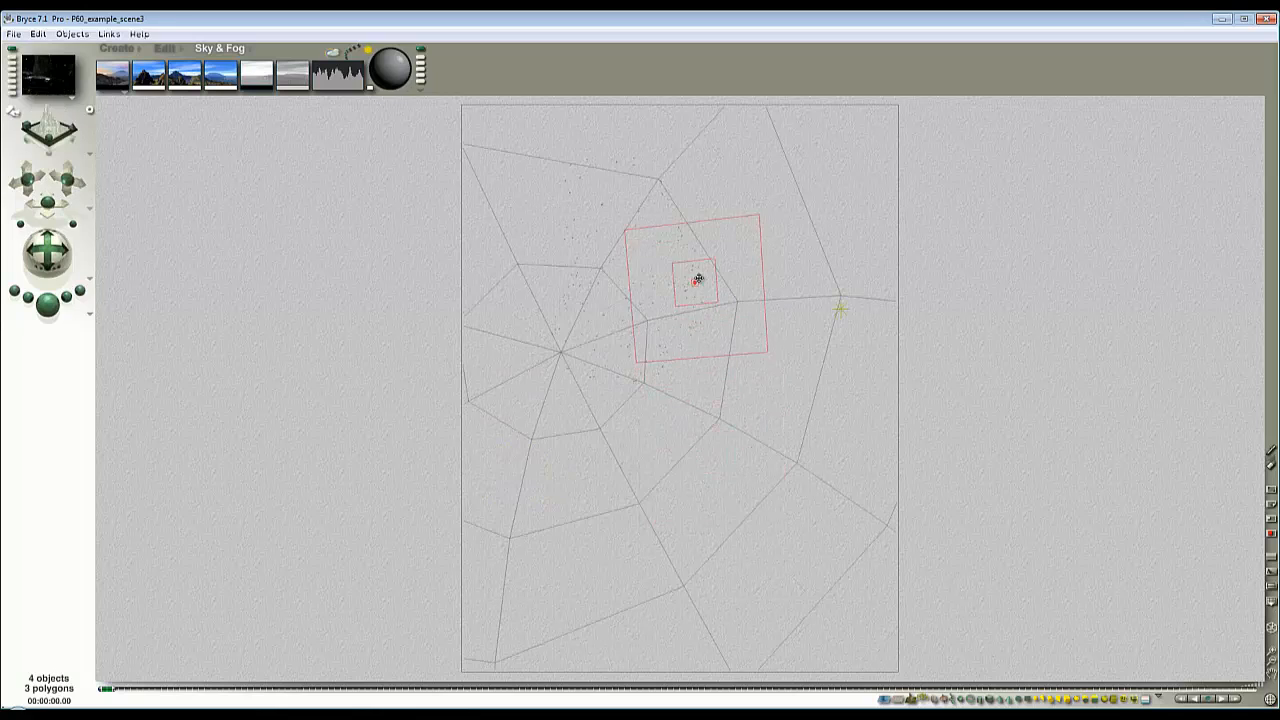
Step: Enlarge the selected star objects with the Resize tool
left_click(168, 50)
left_click_drag(160, 76, 210, 88)
key("Escape")
Step: Test-render the areas around the star at the asteroid's edge, then view the star's placement from the top
left_click_drag(740, 342, 623, 183)
left_click(615, 202)
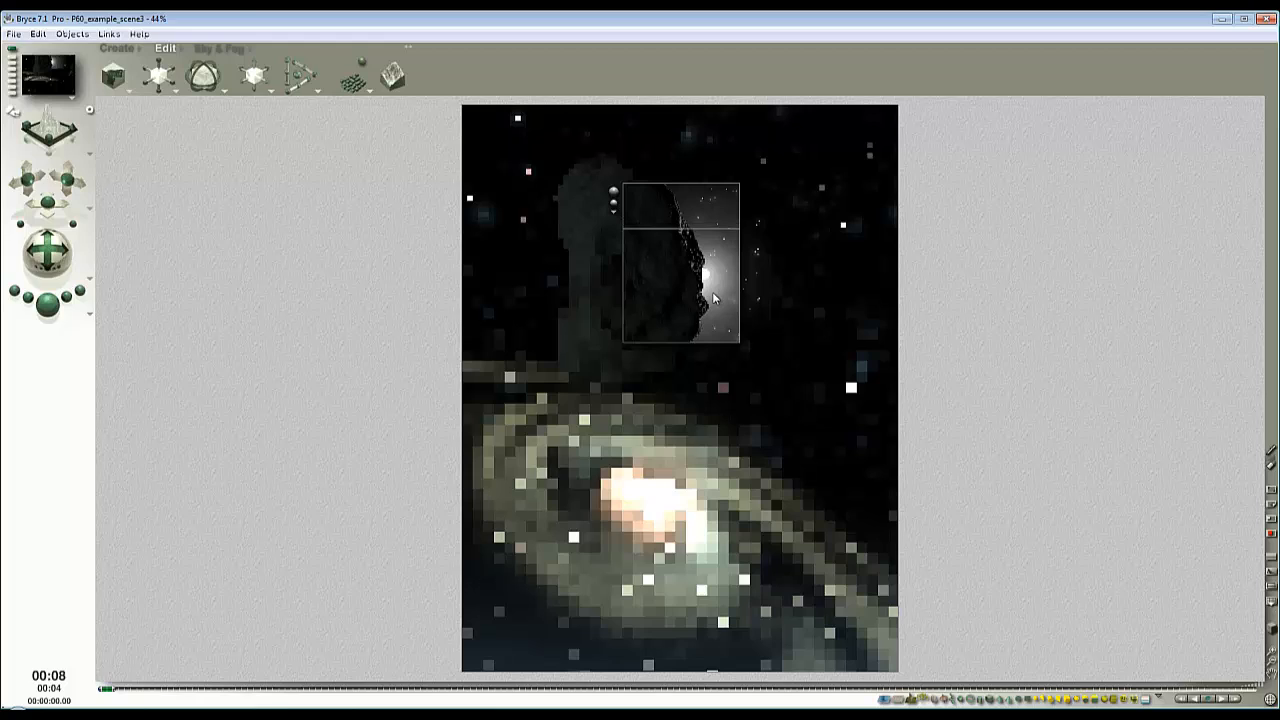
left_click(748, 352)
left_click_drag(677, 257, 711, 314)
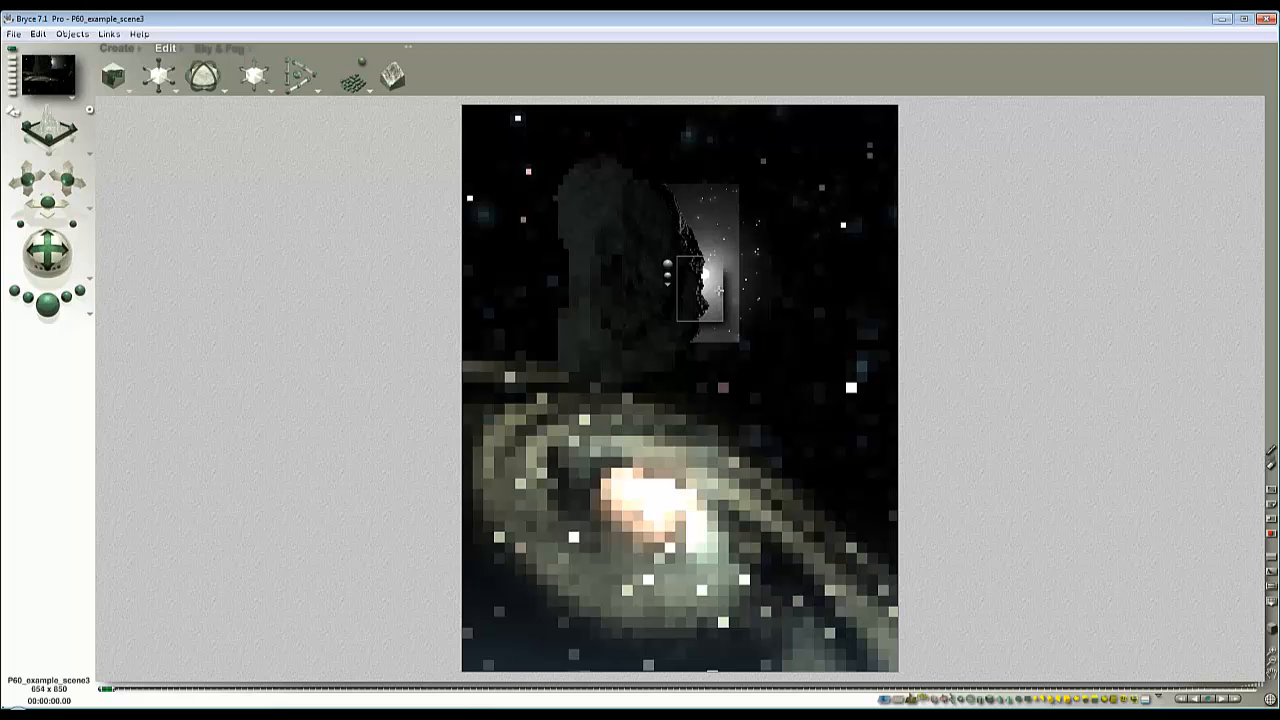
key("2")
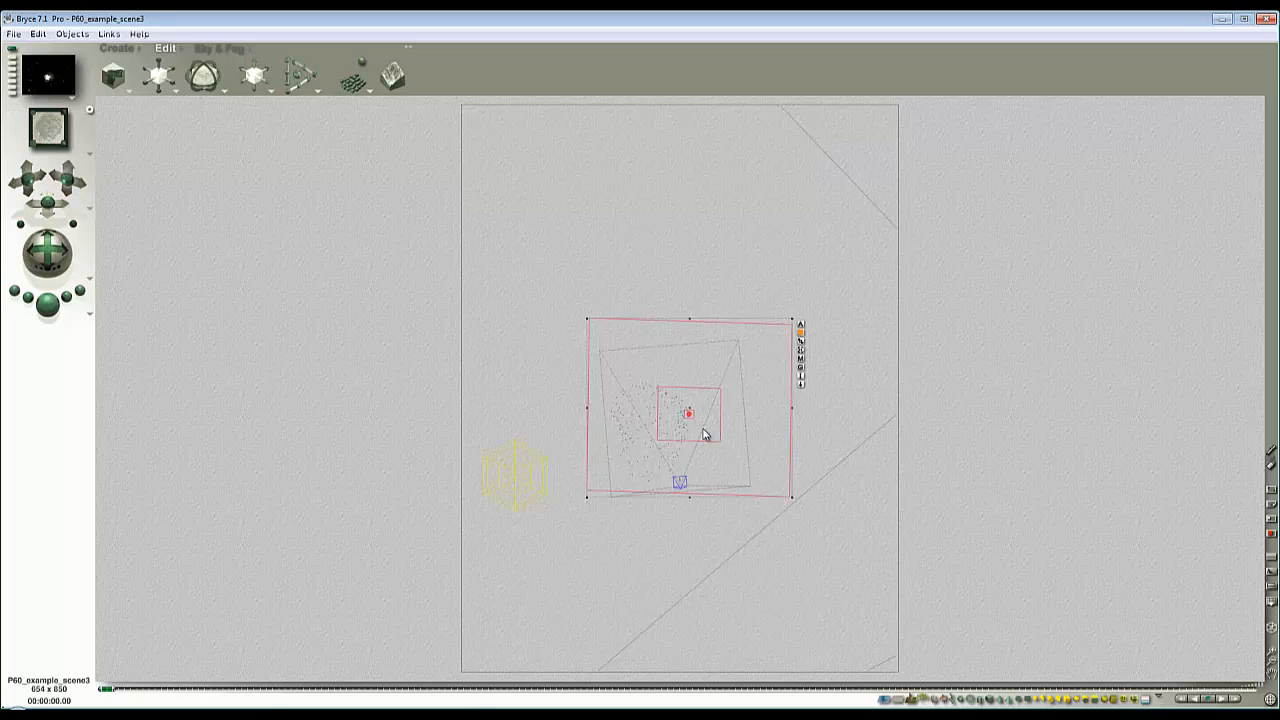
Step: Select the smaller Wht_SunGlow object in the top view and pull it toward the camera along Z in camera space
right_click(703, 417)
left_click(727, 430)
right_click(712, 421)
left_click(738, 448)
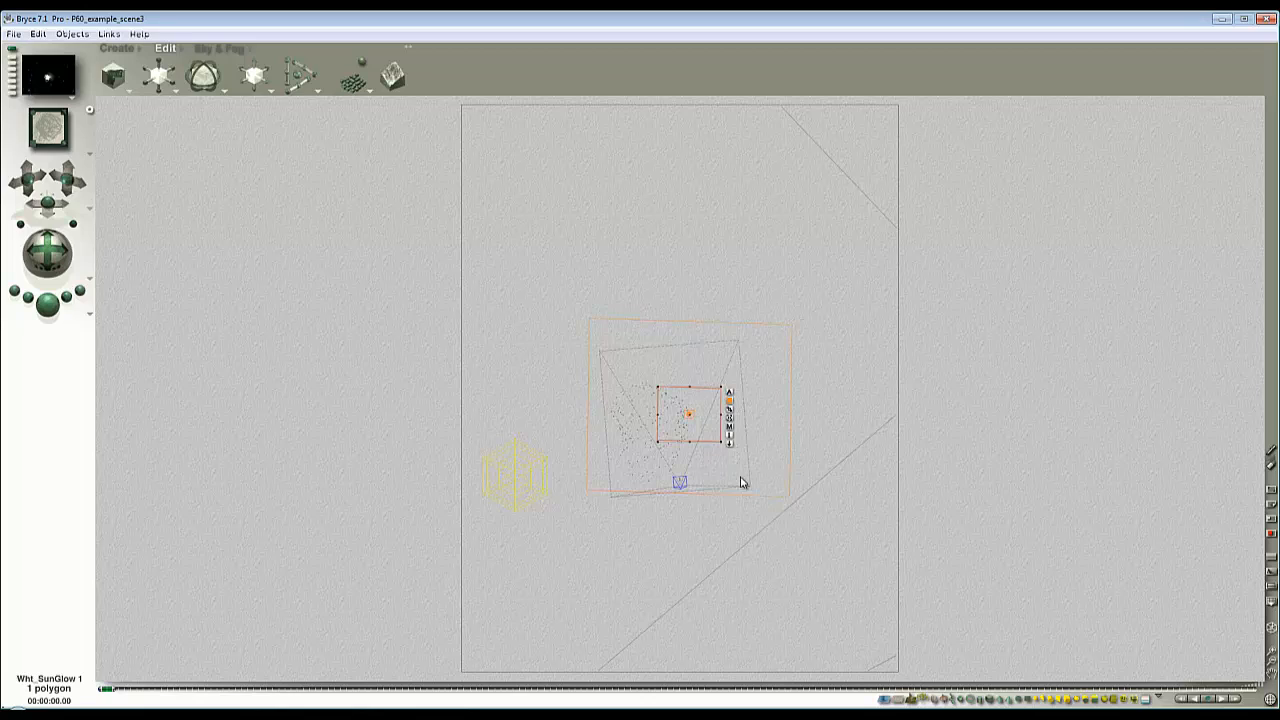
key("1")
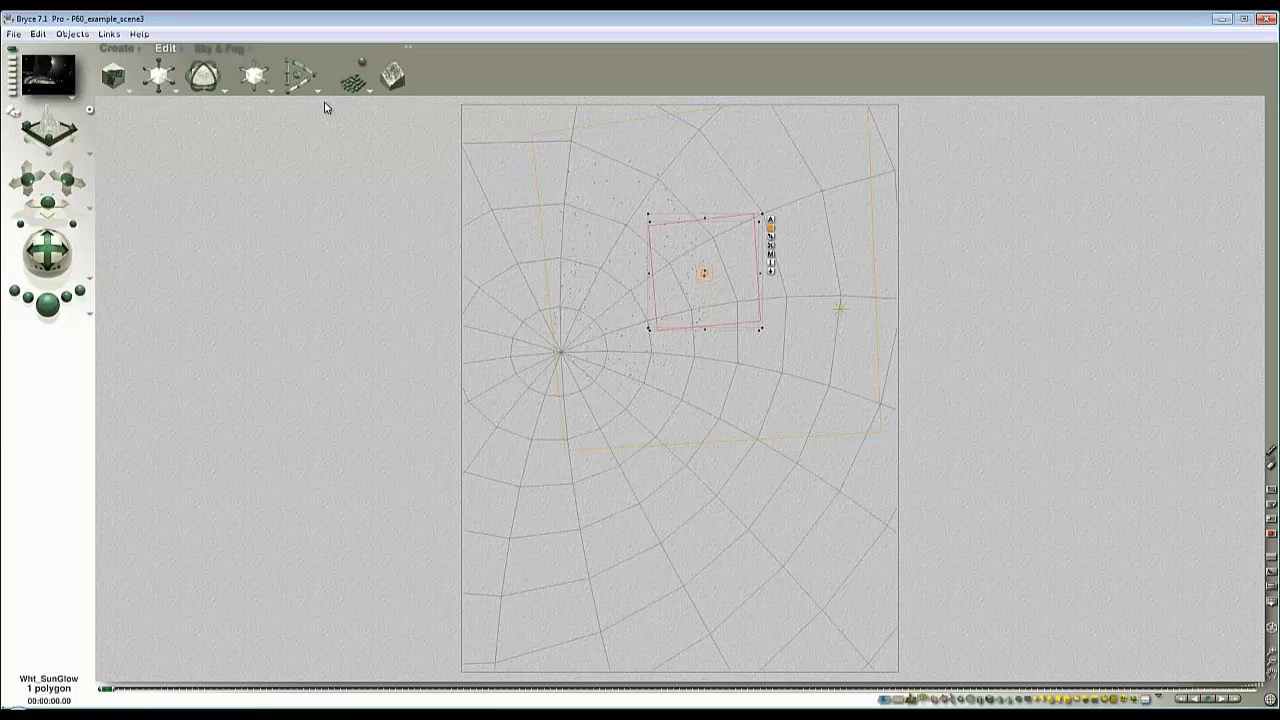
left_click(271, 95)
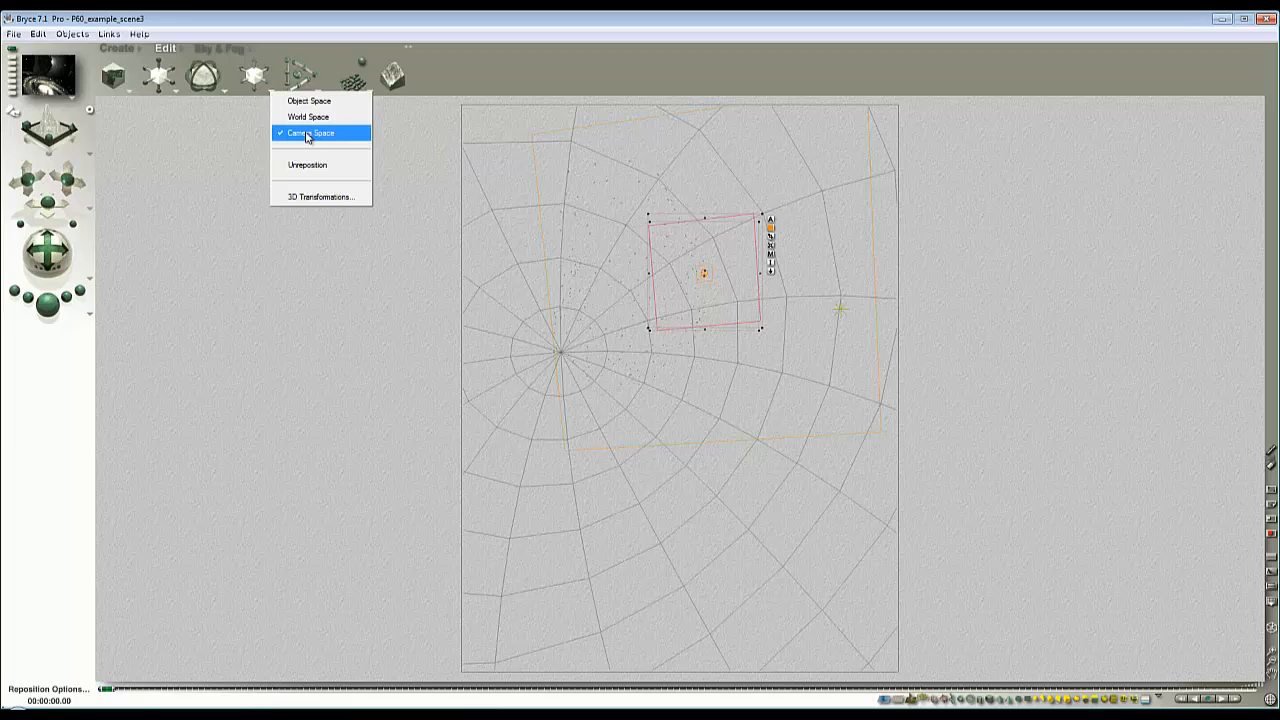
left_click(200, 130)
mouse_move(245, 84)
left_mouse_down()
mouse_move(222, 95)
mouse_move(251, 85)
left_mouse_up()
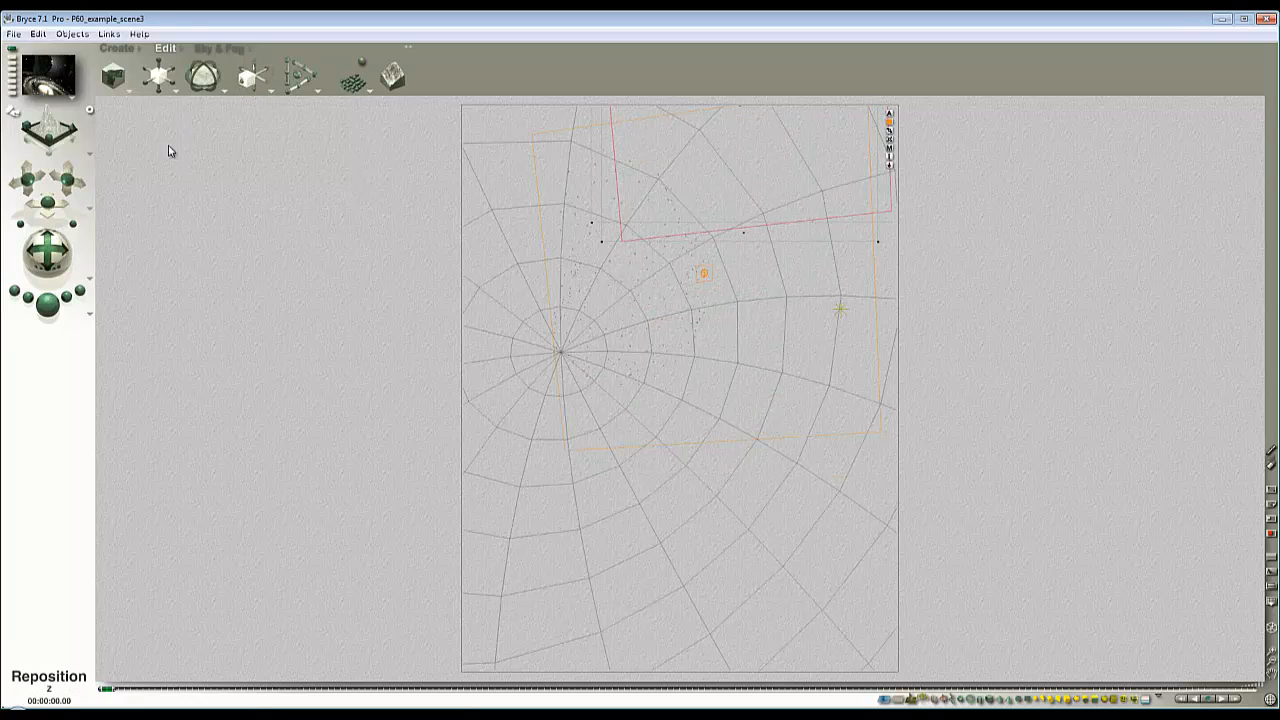
Step: Test-render the glow, reposition it over the star at the asteroid's edge and test-render the scene again
left_click(53, 309)
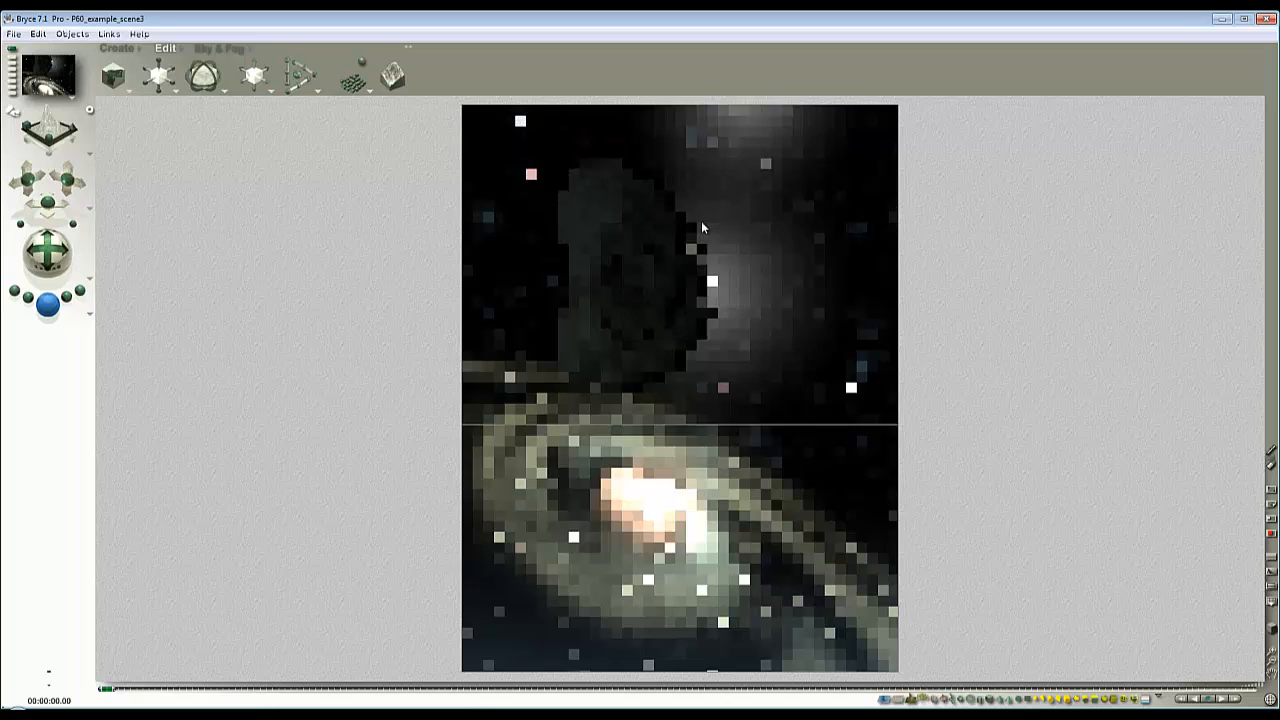
key("Escape")
left_click_drag(757, 166, 715, 362)
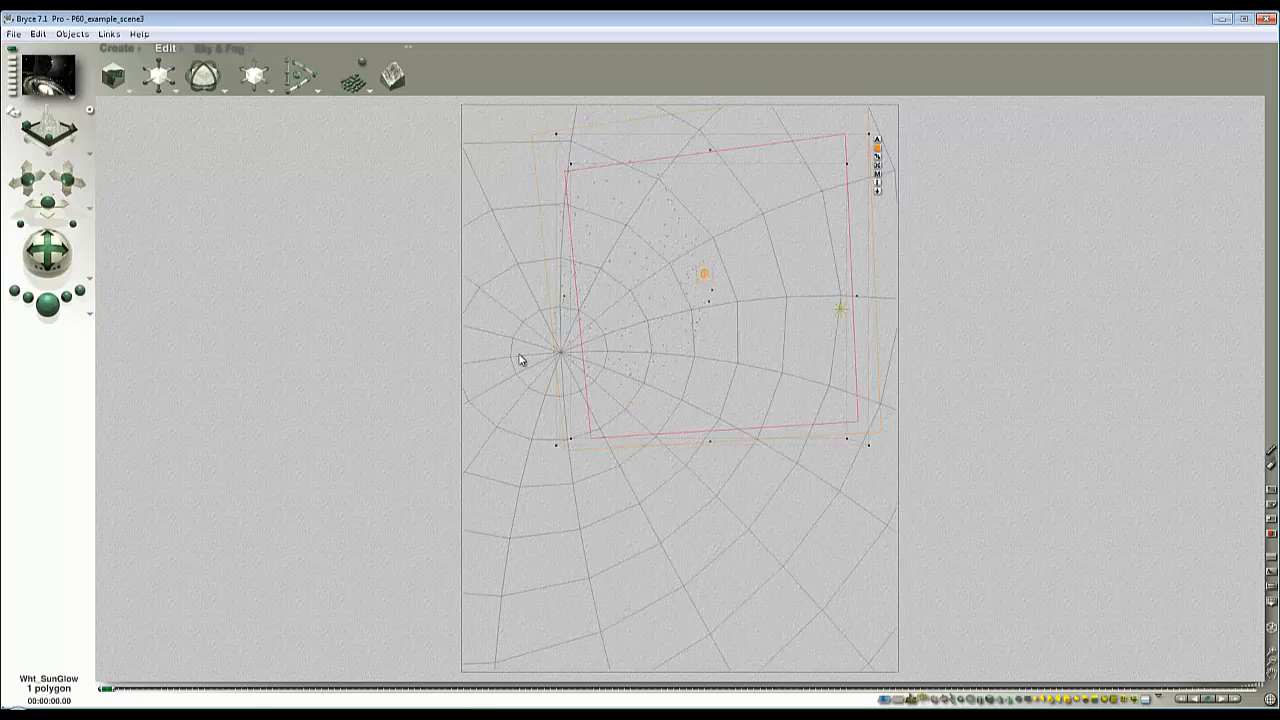
left_click(55, 305)
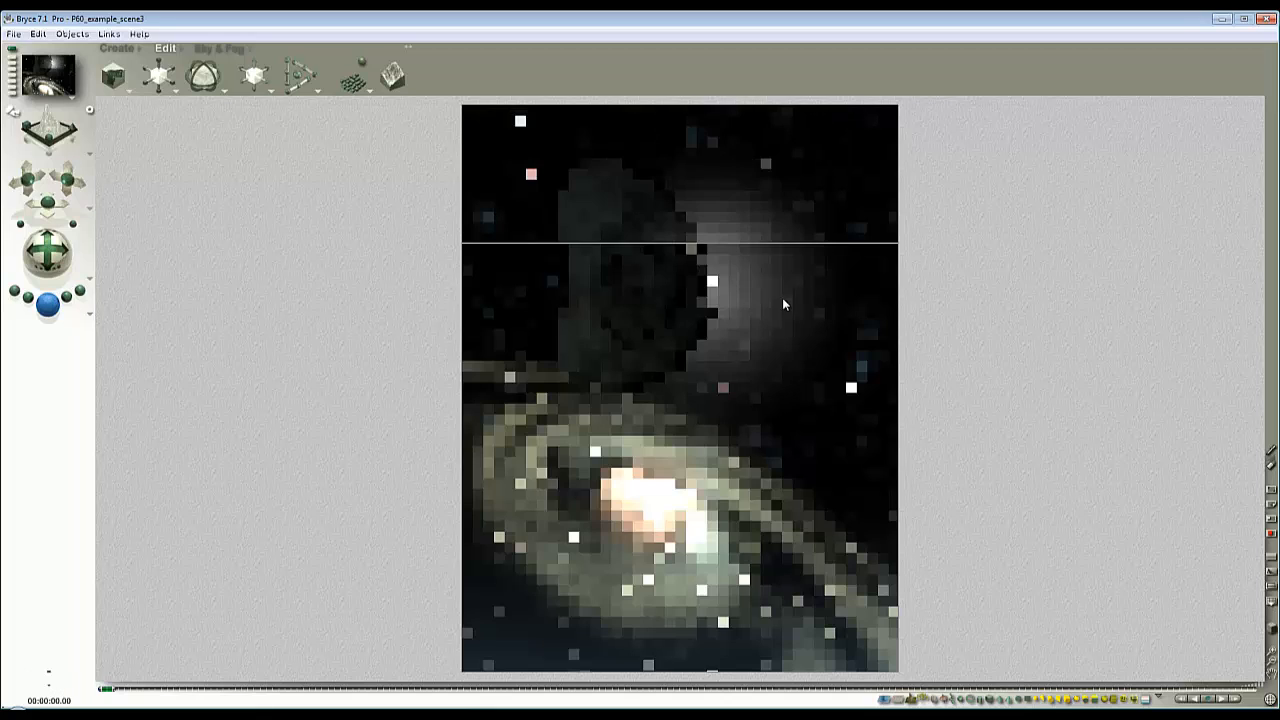
key("Escape")
key("Escape")
Step: Nudge the glow into line with the star, reduce its size and test-render the area around the star
left_click_drag(734, 358, 735, 336)
left_click_drag(153, 80, 115, 80)
left_click(48, 305)
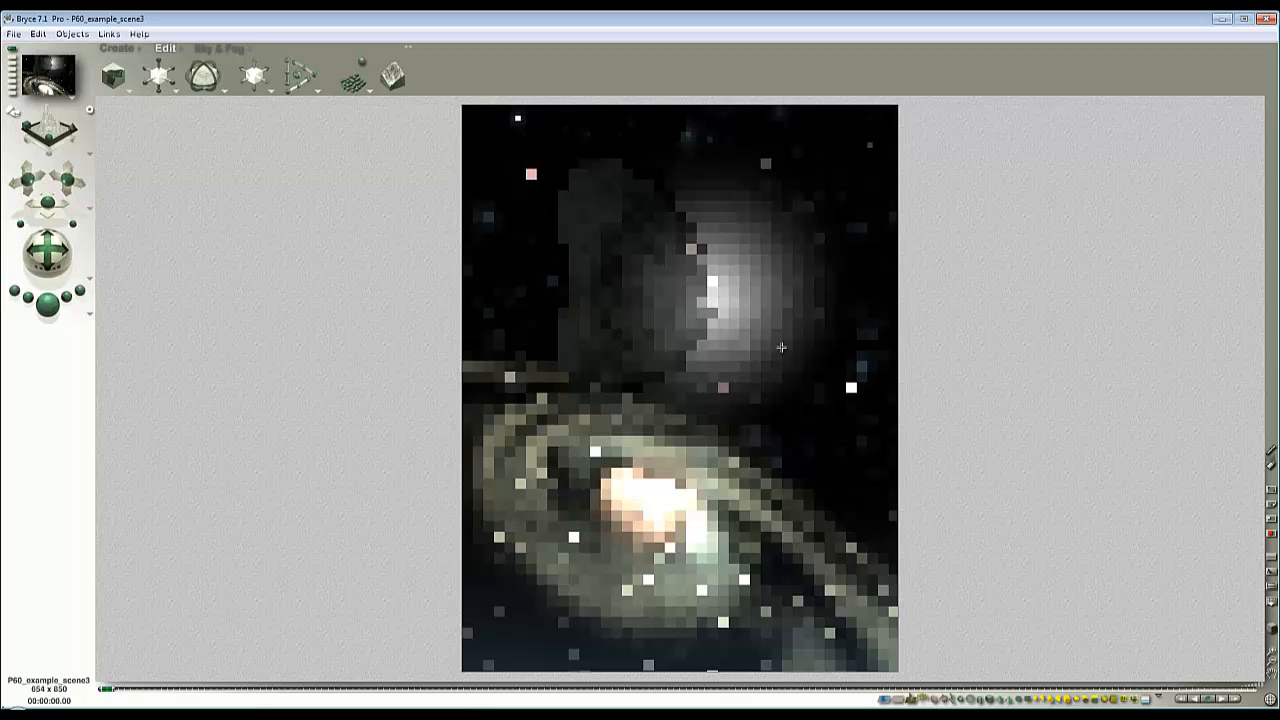
left_click_drag(607, 197, 775, 333)
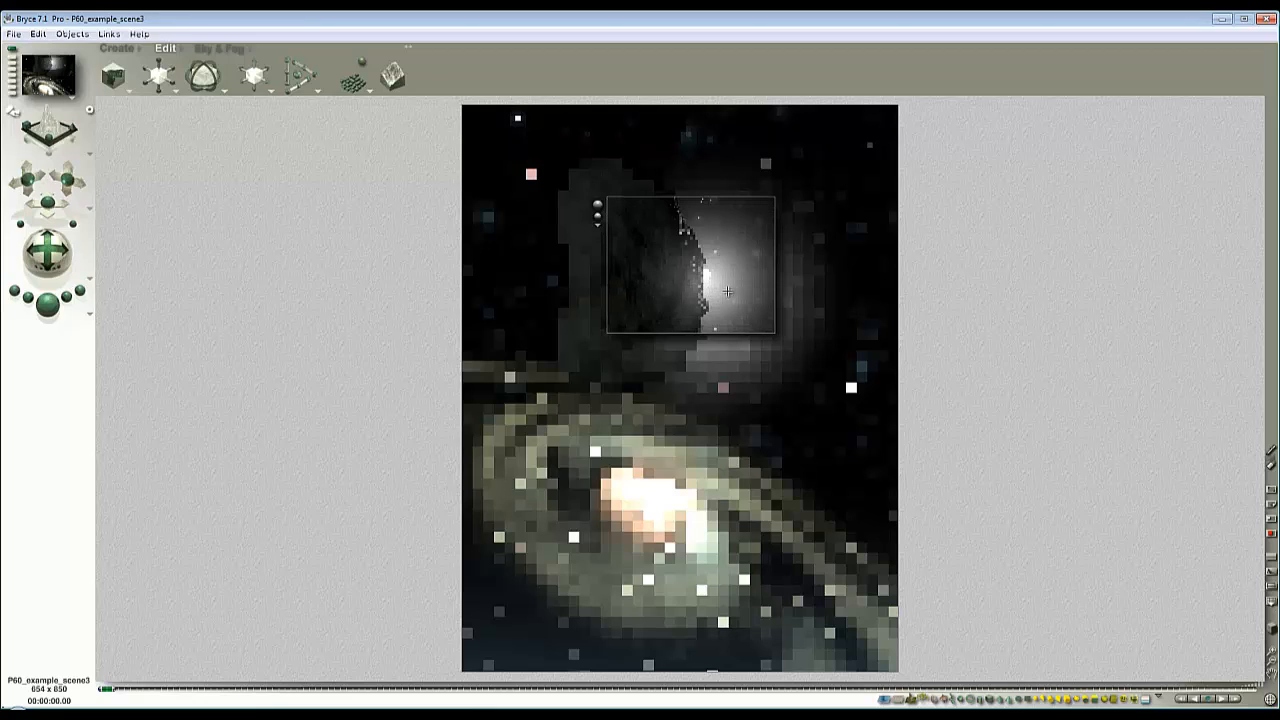
Step: Duplicate the glow and move the copy slightly closer to the camera along Z, undoing a trial resize
left_click(706, 280)
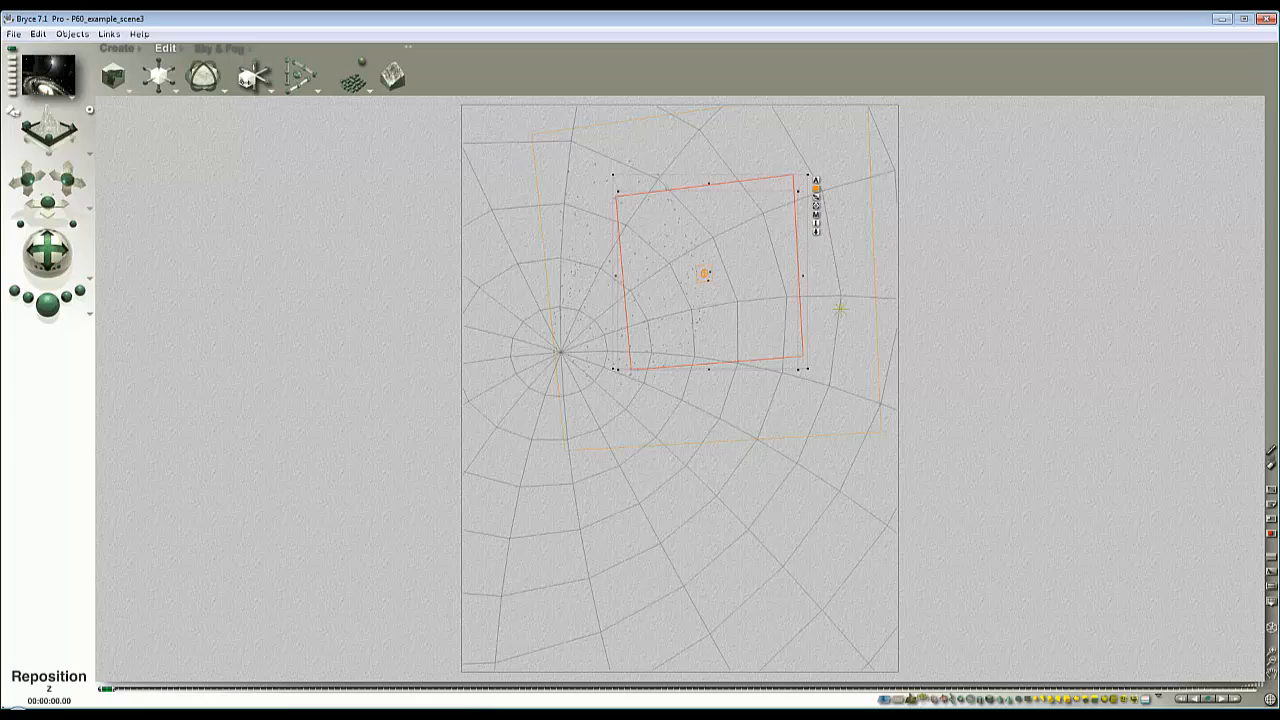
left_click_drag(246, 83, 260, 83)
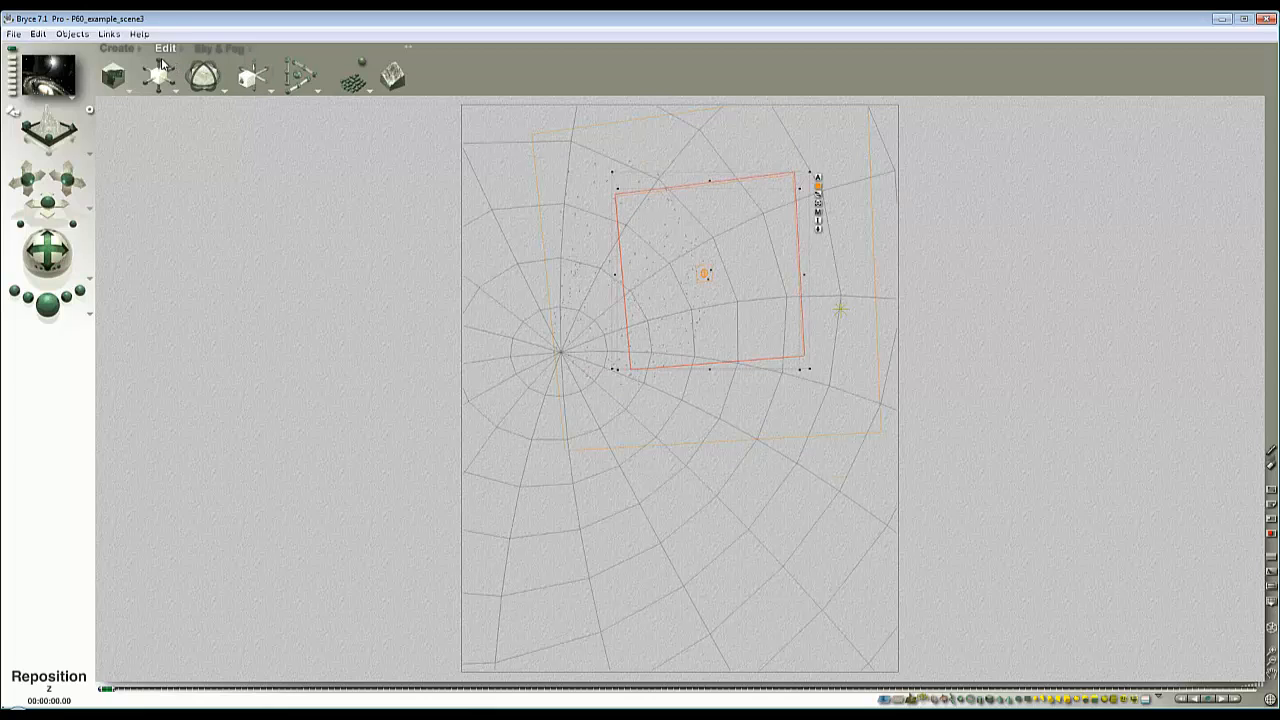
left_click_drag(162, 74, 160, 74)
key("ctrl+z")
Step: Flatten the copied glow along Y into a horizontal flare and test-render the area around the star
left_click(272, 93)
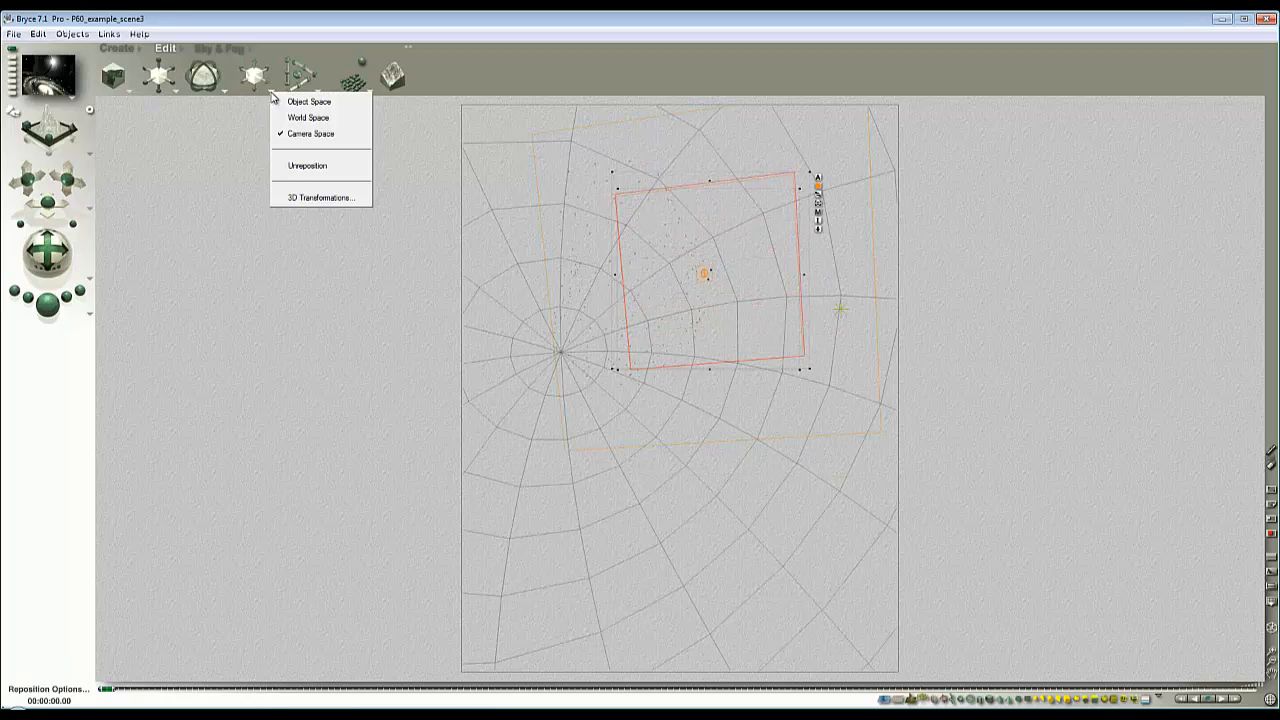
left_click(300, 103)
left_click_drag(160, 74, 211, 72)
left_click(48, 304)
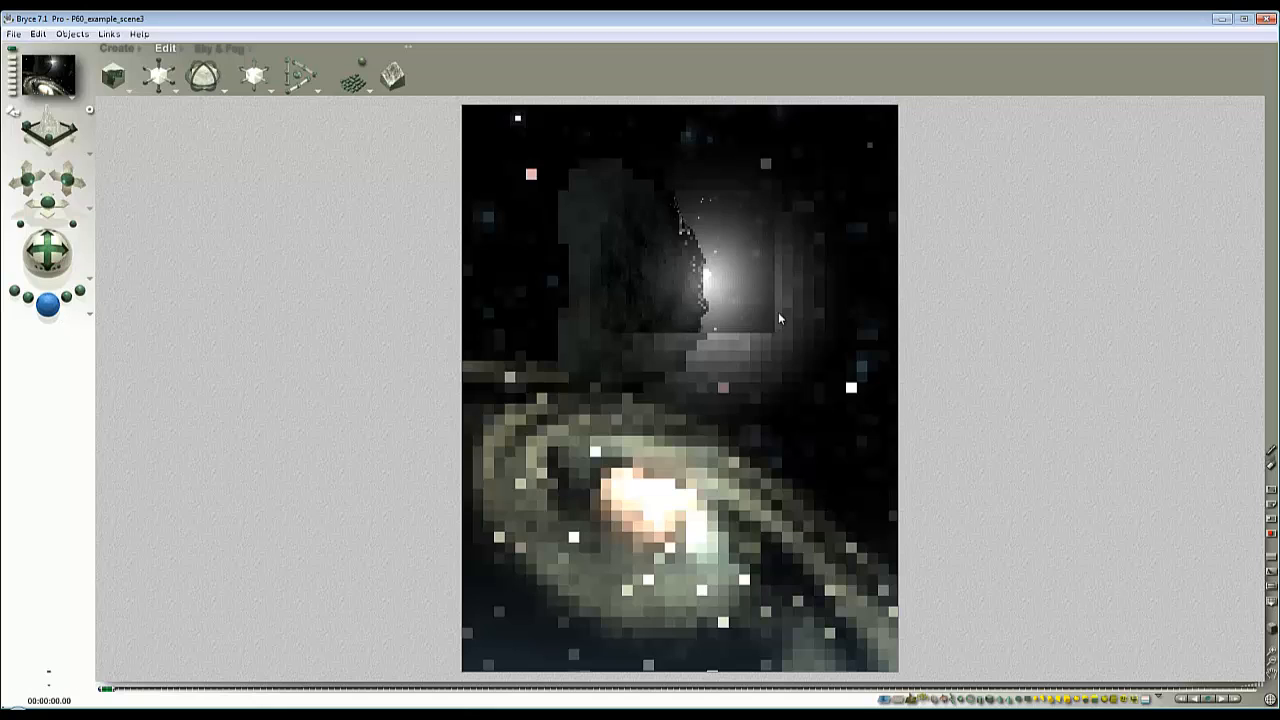
left_click_drag(573, 225, 803, 328)
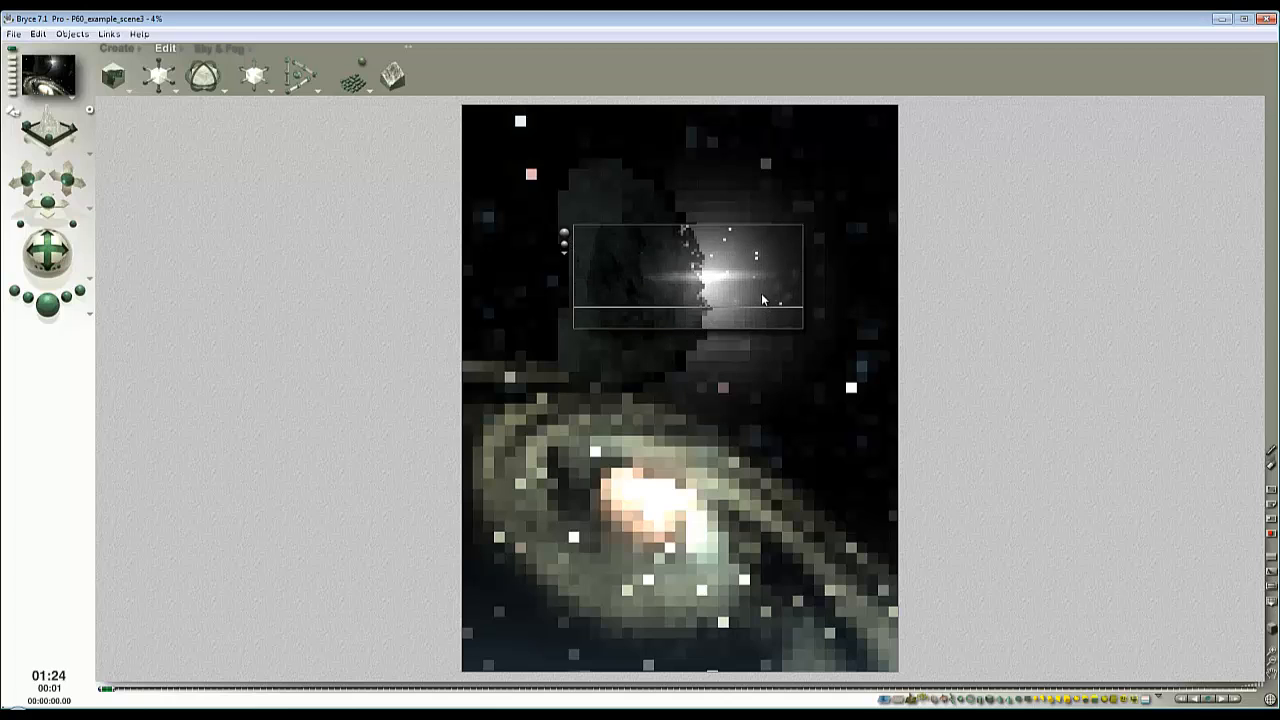
Step: Thin the flare further along Y, stretch it wider along X and test-render it across the asteroid's edge
key("Escape")
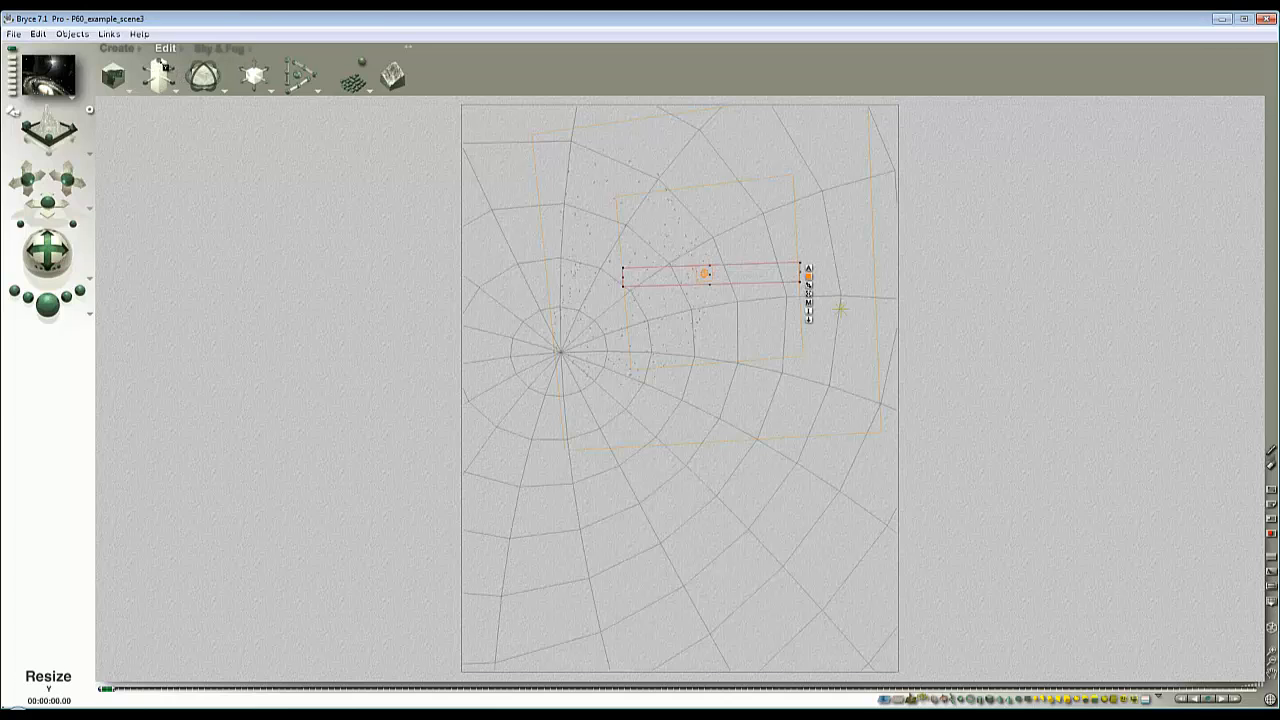
left_click_drag(168, 66, 160, 68)
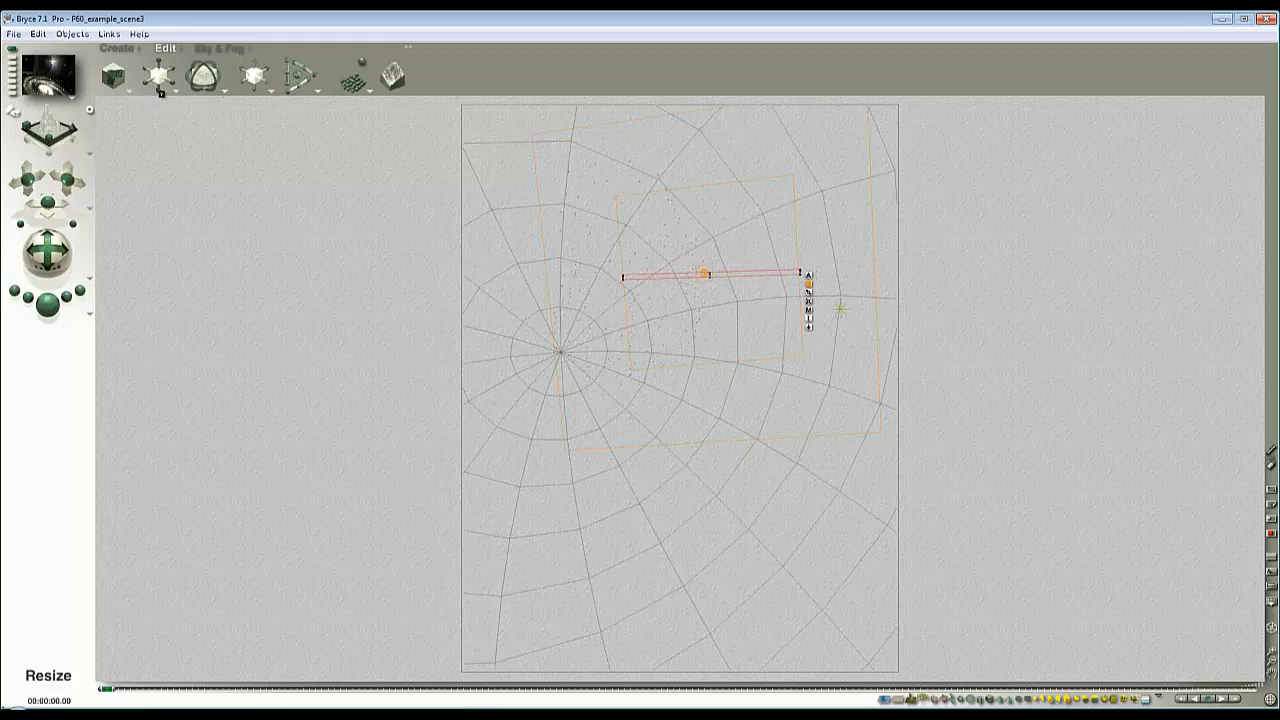
left_click_drag(168, 83, 224, 84)
key("Escape")
left_click_drag(806, 336, 570, 207)
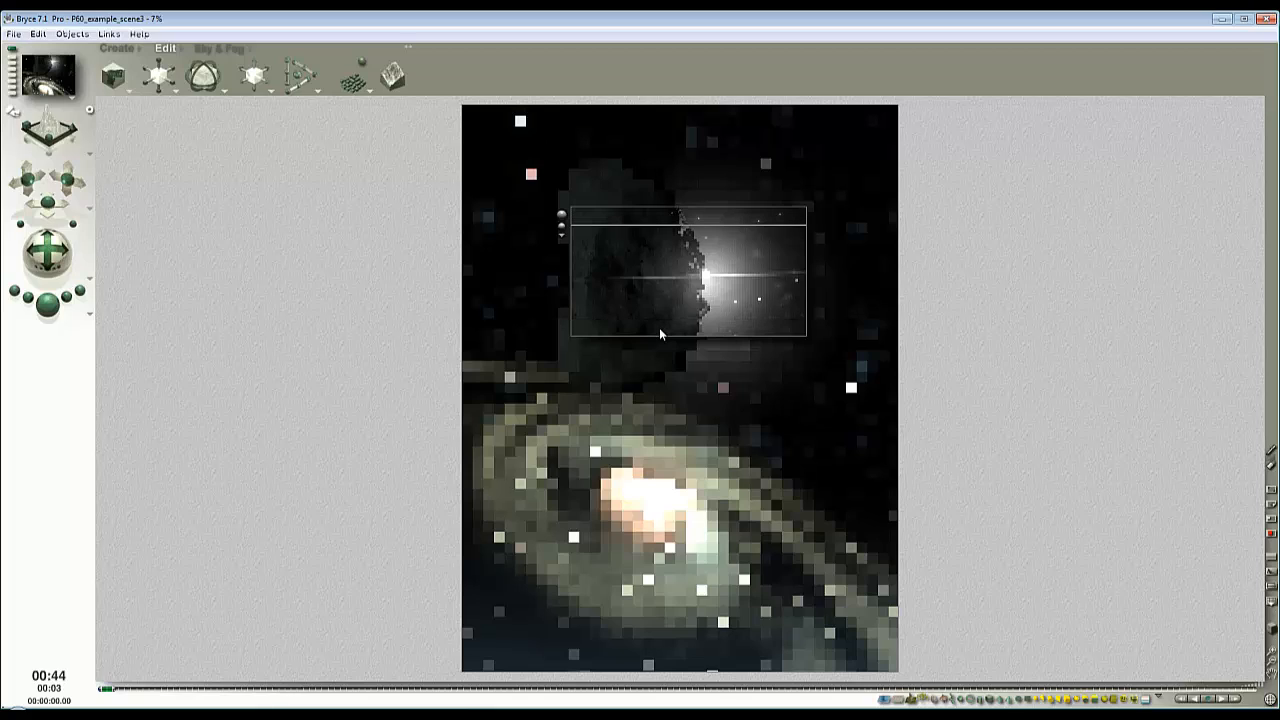
Step: Select the Wht_SunCore object, resize it uniformly on all axes and test-render a small area around the star
left_click(713, 285)
left_click(703, 284)
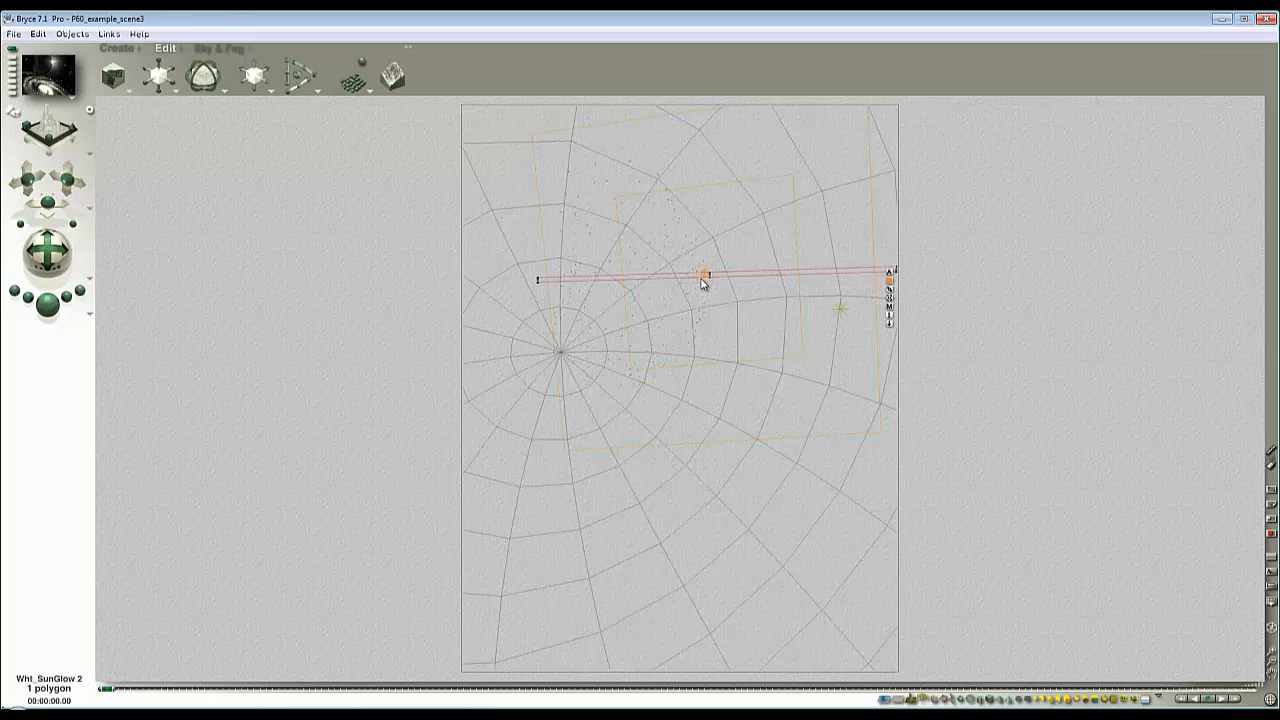
left_click_drag(706, 281, 745, 338)
left_click_drag(166, 82, 170, 82)
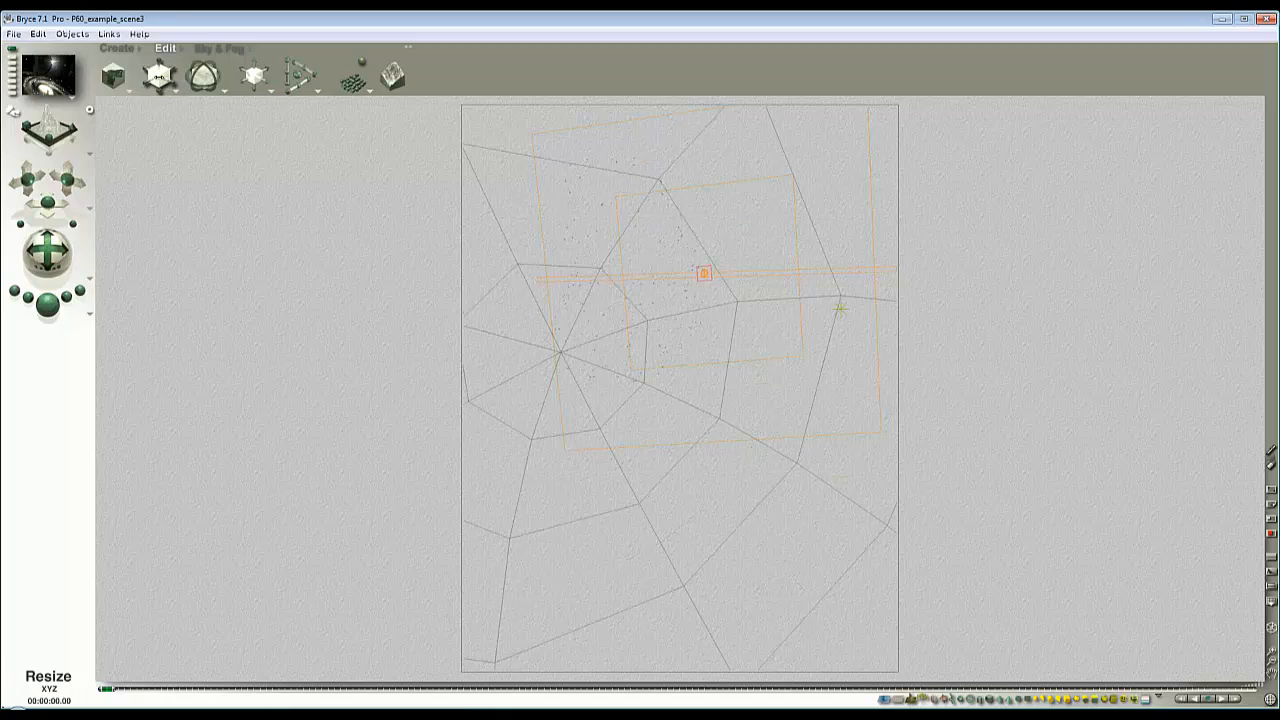
key("Escape")
left_click_drag(740, 296, 657, 240)
left_click(649, 249)
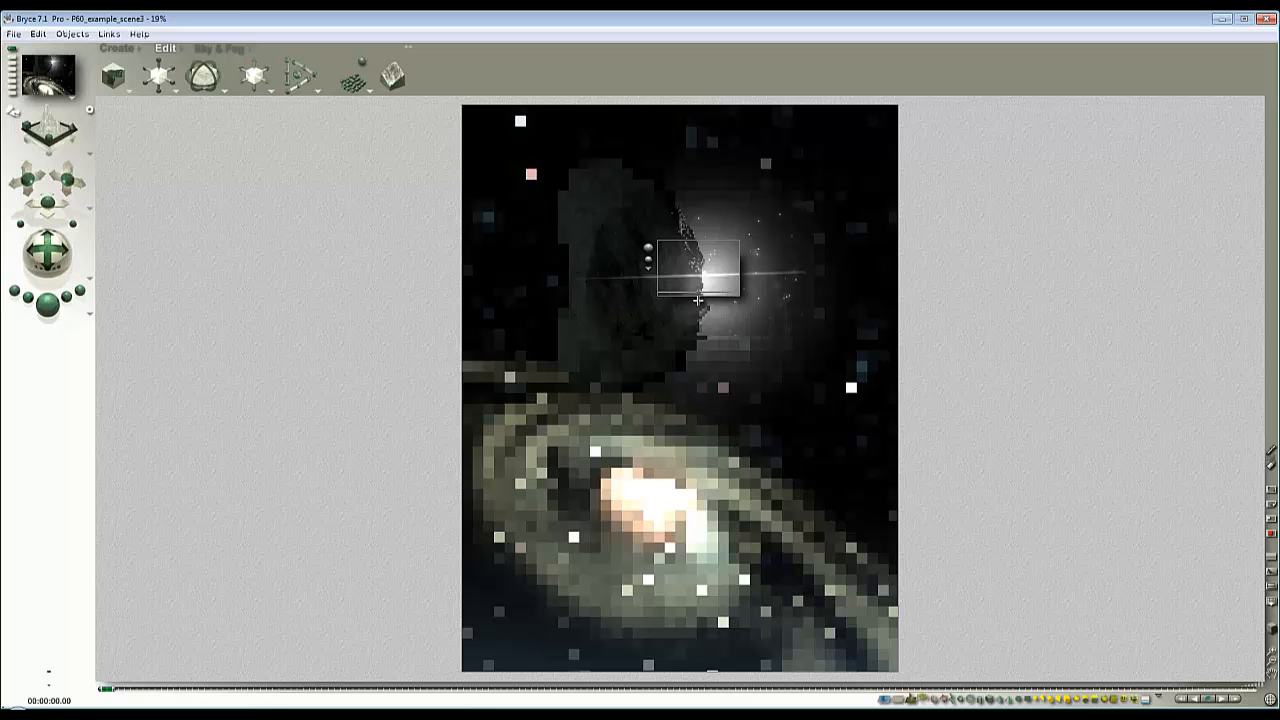
left_click(730, 318)
Step: Select the Wht_SunGlow 2 flare, nudge it along Y toward the star's core and test-render that spot
left_click(729, 281, "ctrl")
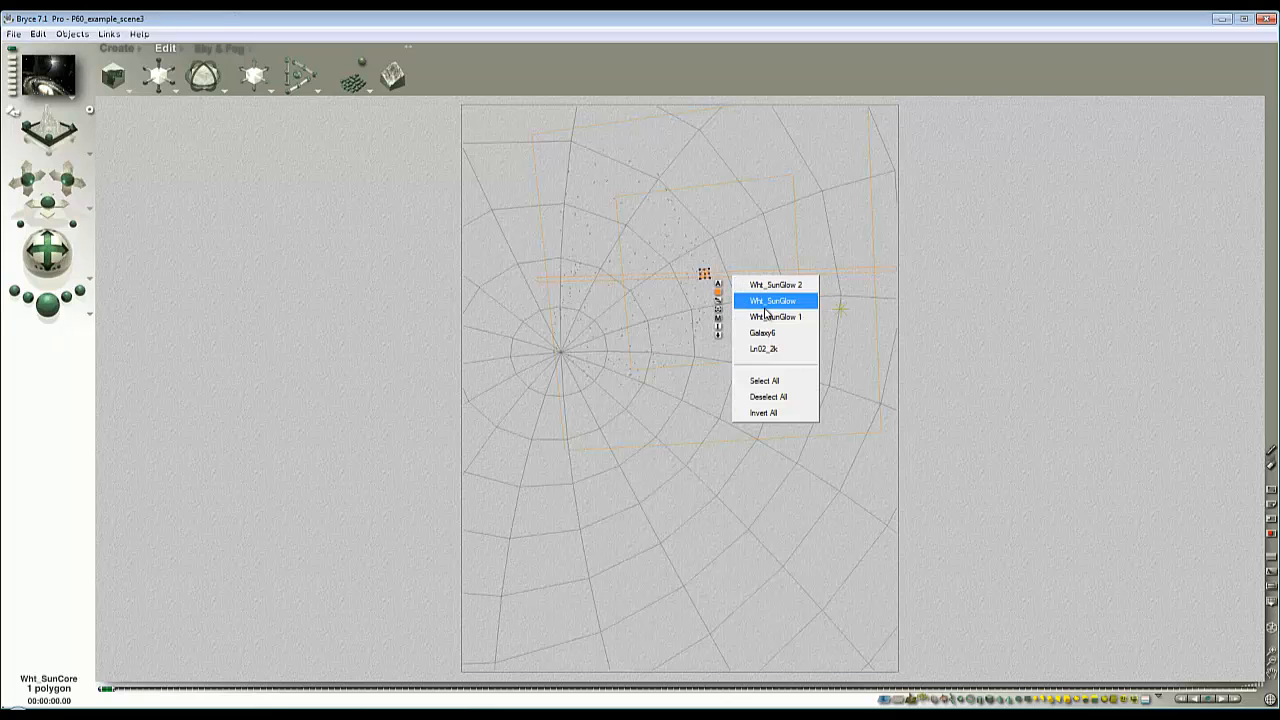
left_click(772, 285)
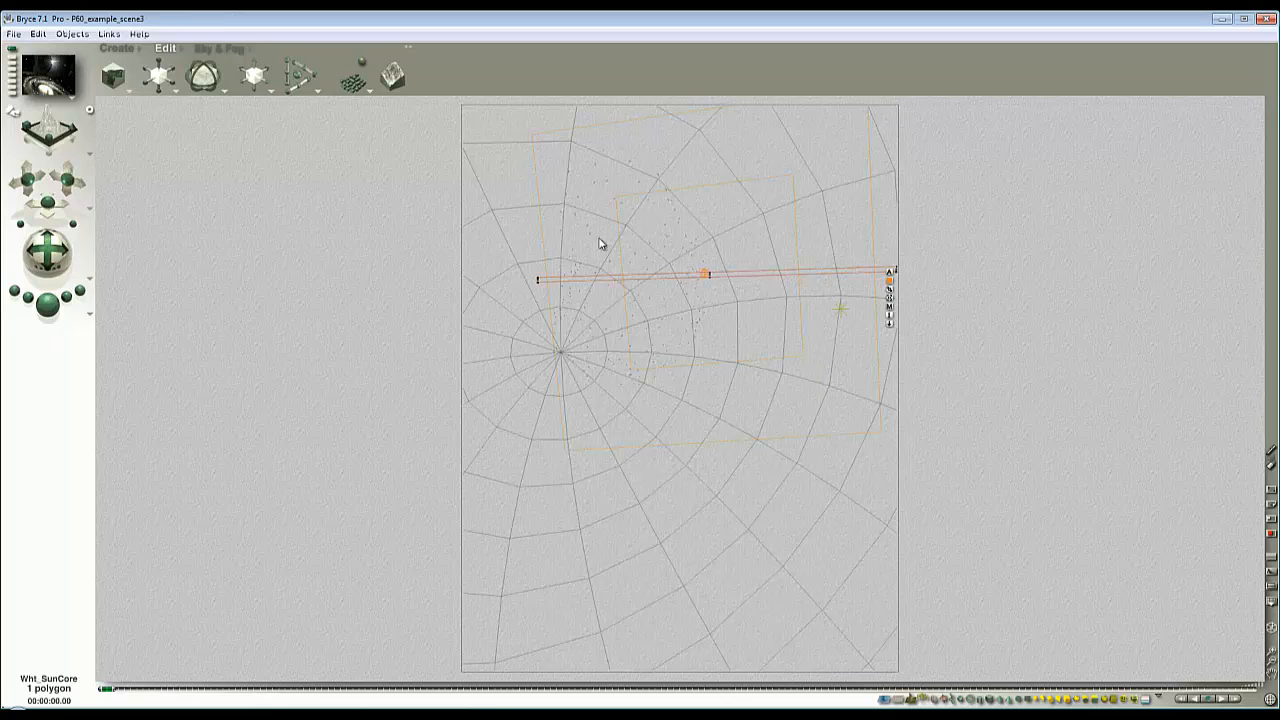
left_click_drag(255, 64, 254, 64)
key("Escape")
left_click(652, 262)
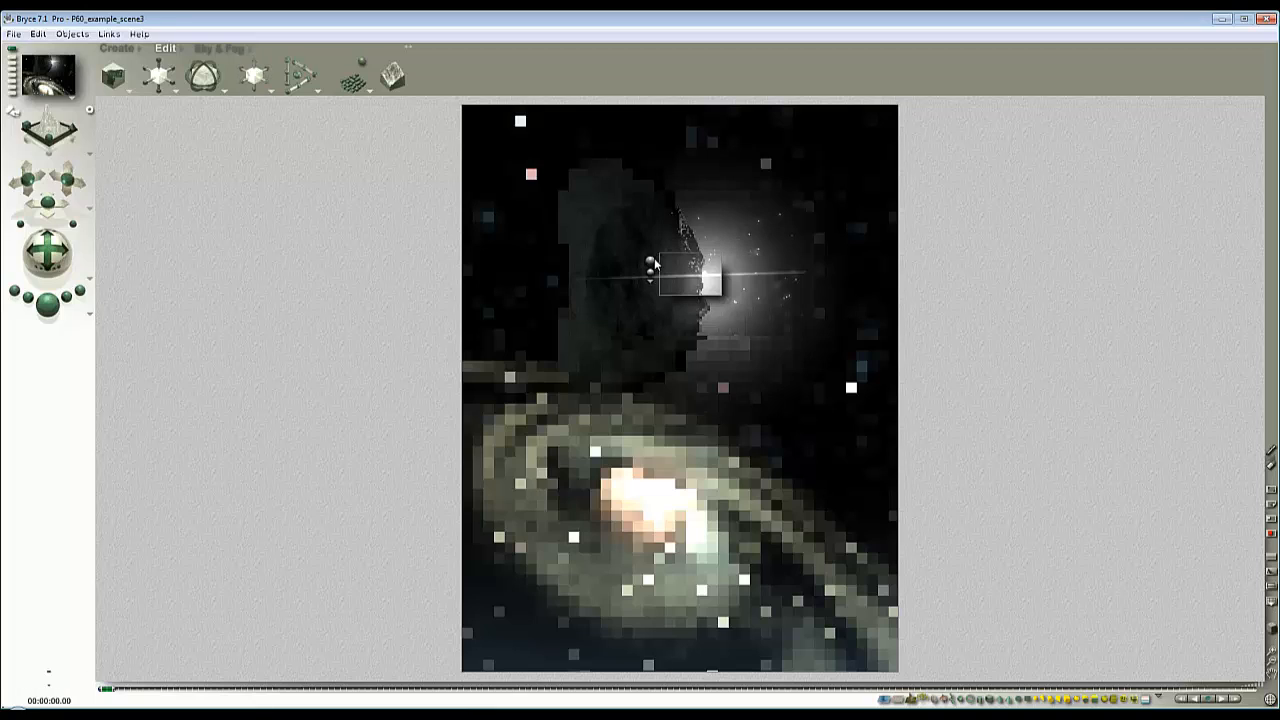
Step: Fine-tune the flare's height so it runs through the star's core, re-rendering the small area to check alignment
key("Escape")
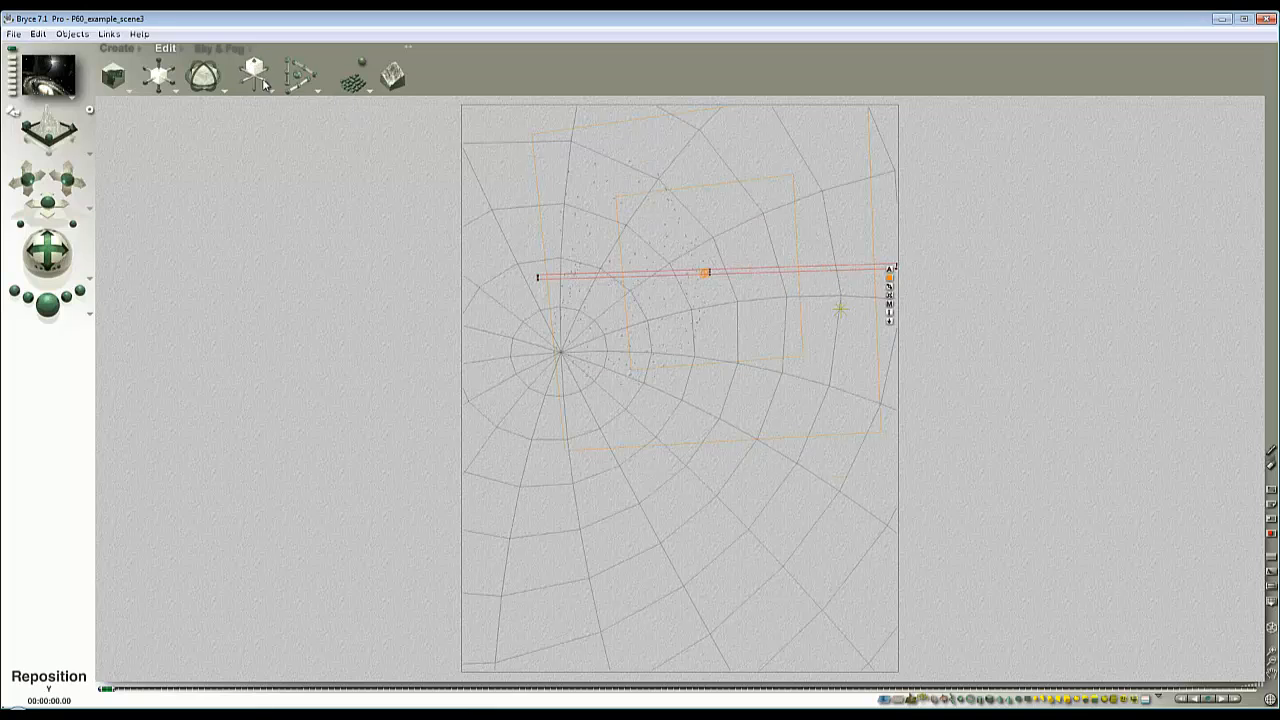
key("Escape")
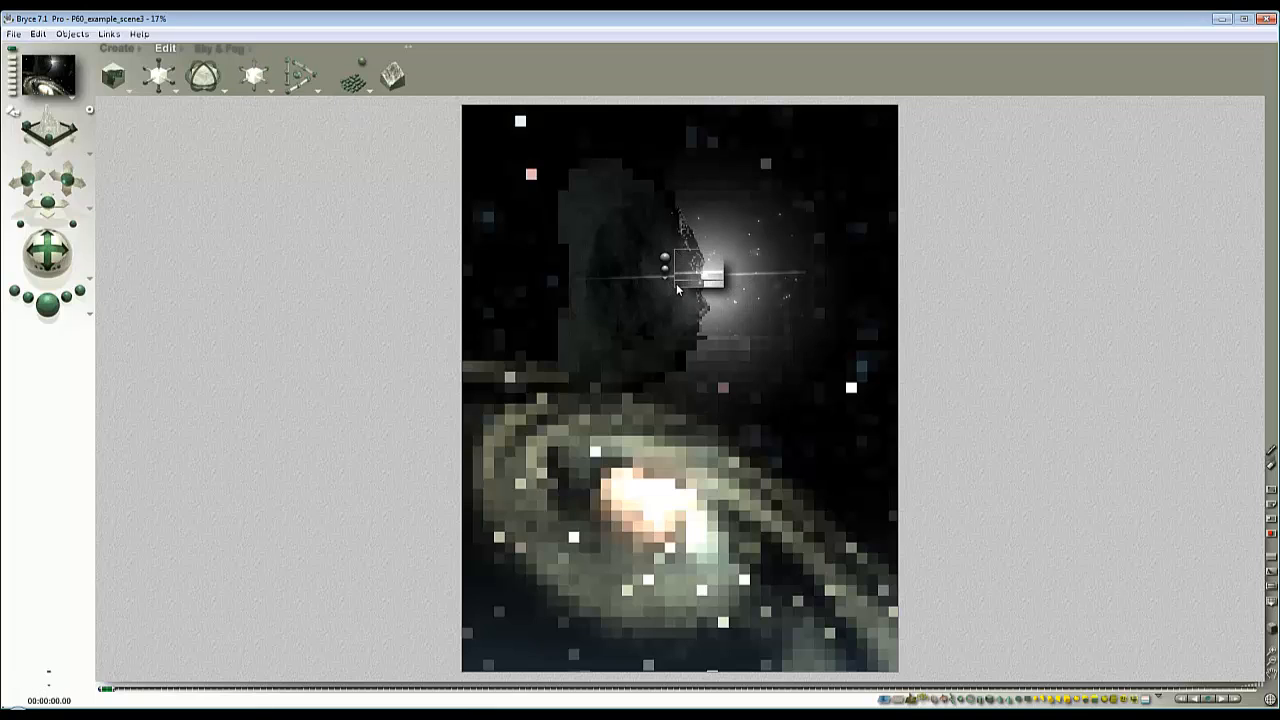
left_click(670, 283)
left_click_drag(729, 277, 729, 272)
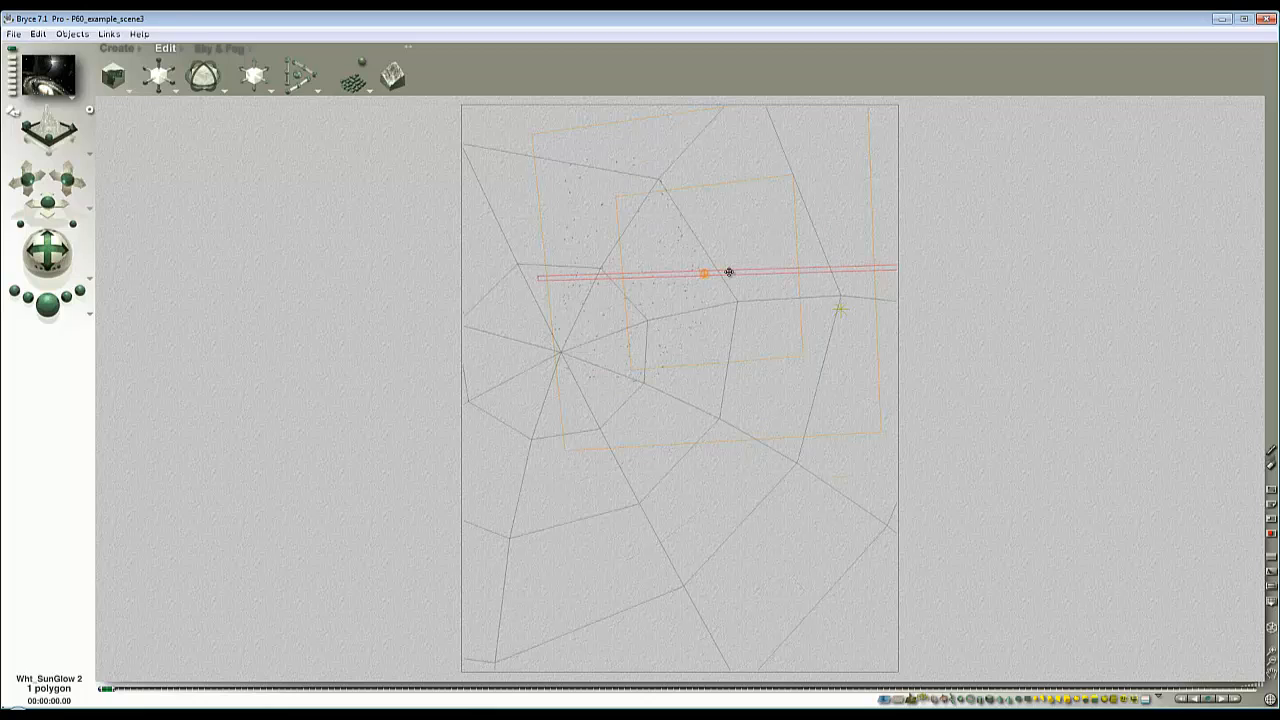
key("Escape")
left_click(675, 273)
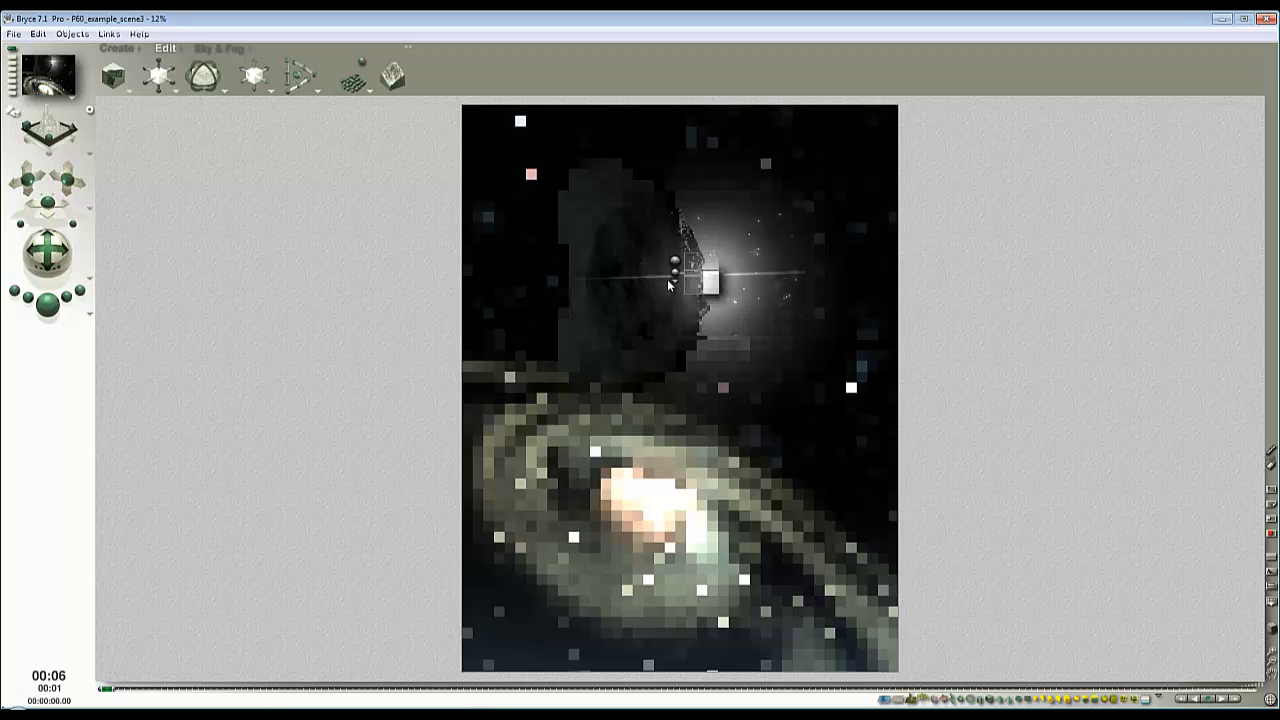
left_click(672, 286)
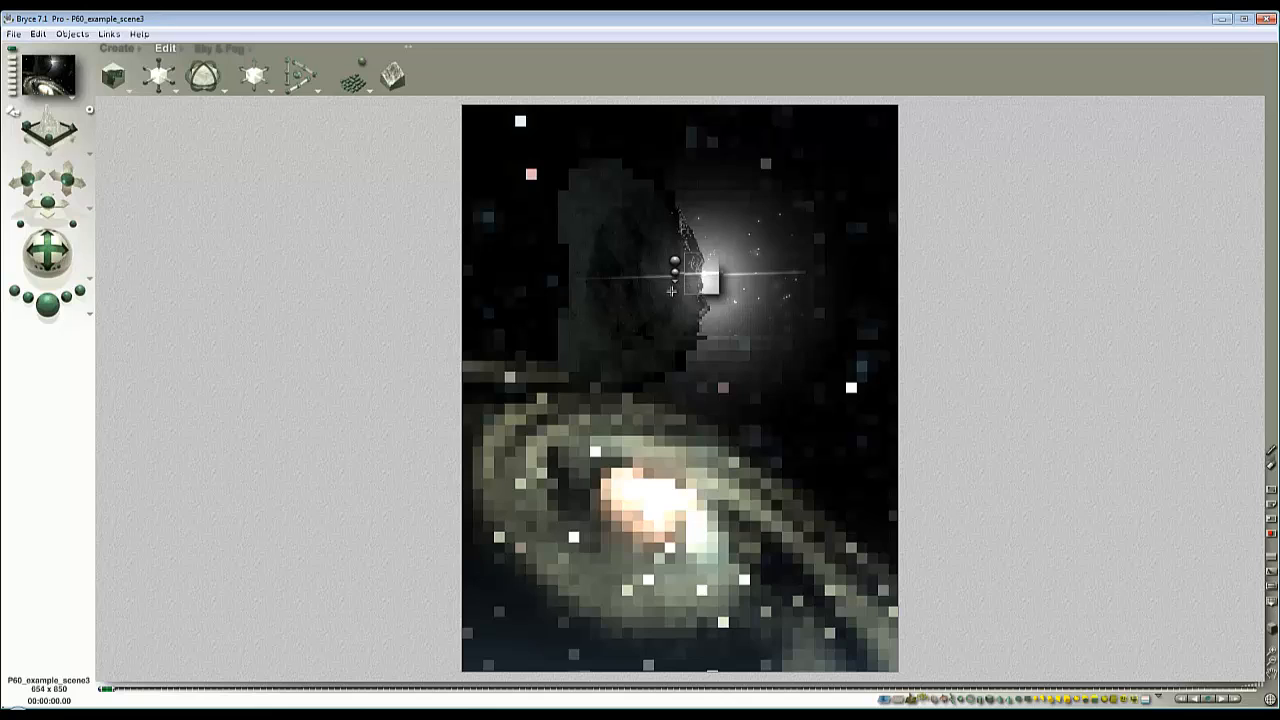
Step: Render the whole scene, rotate the flare -2 degrees about its Z axis to level it, and render again
left_click(48, 303)
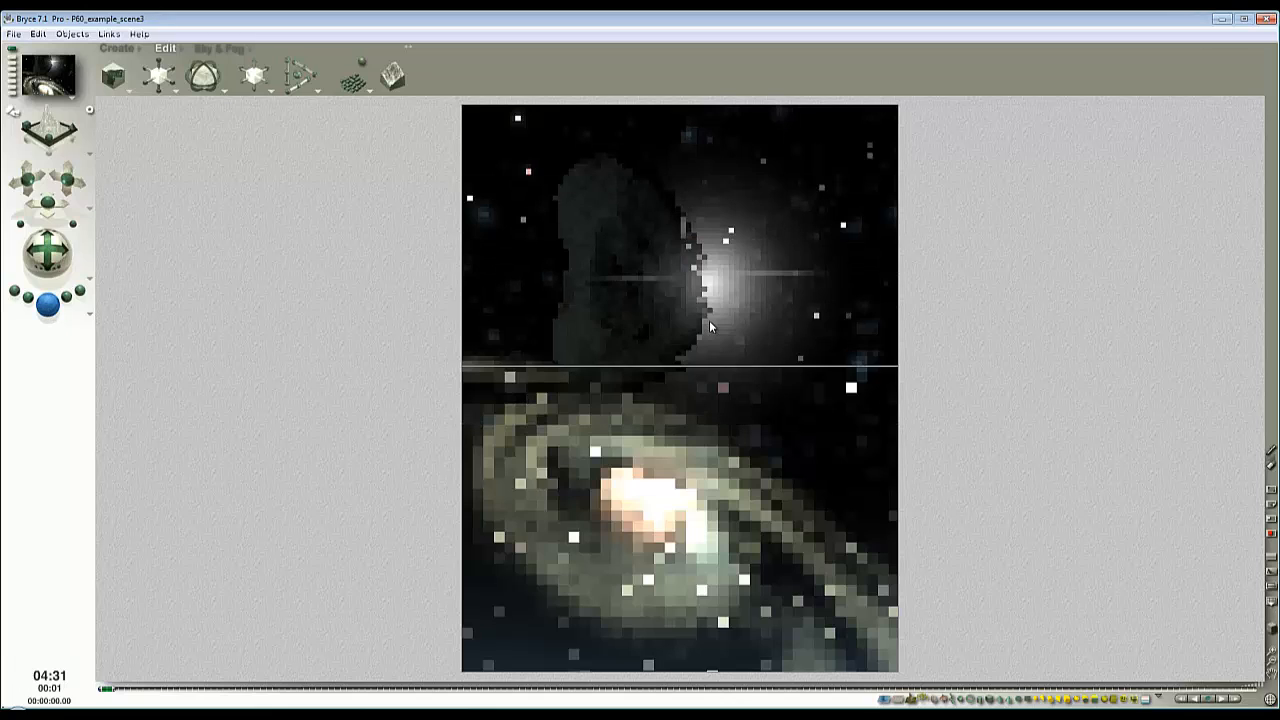
left_click(765, 287)
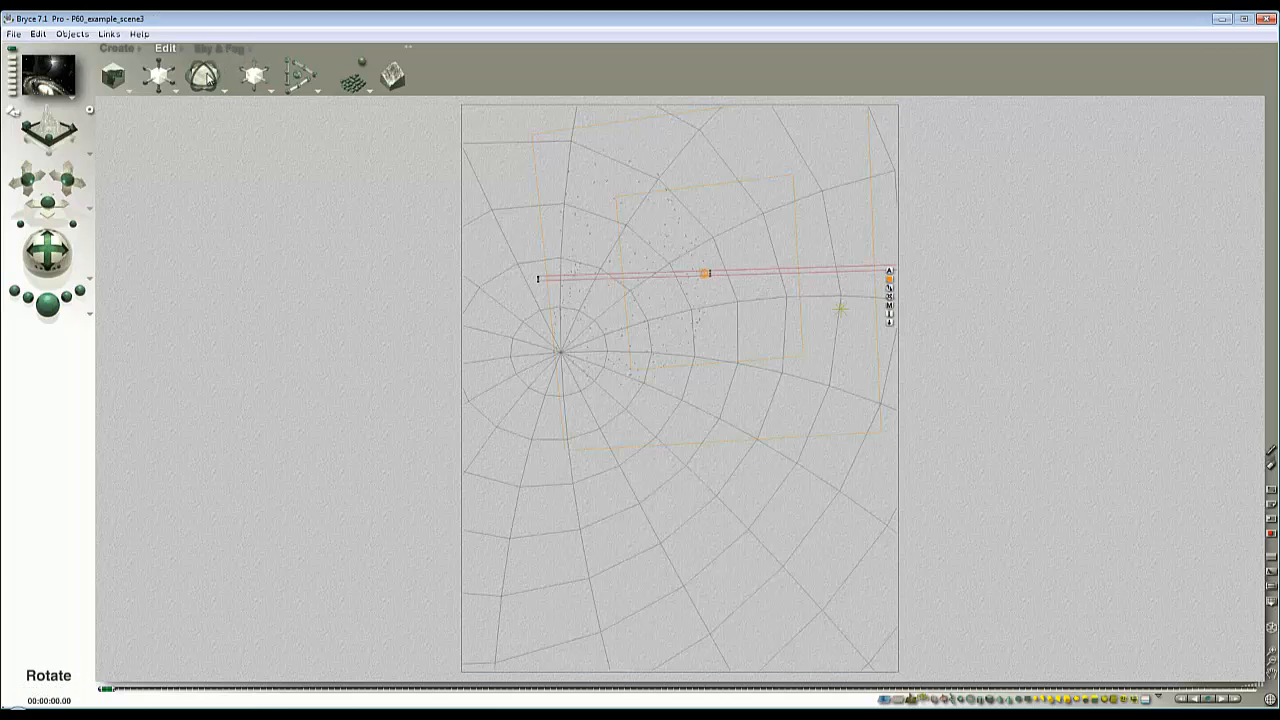
left_click_drag(205, 75, 210, 72)
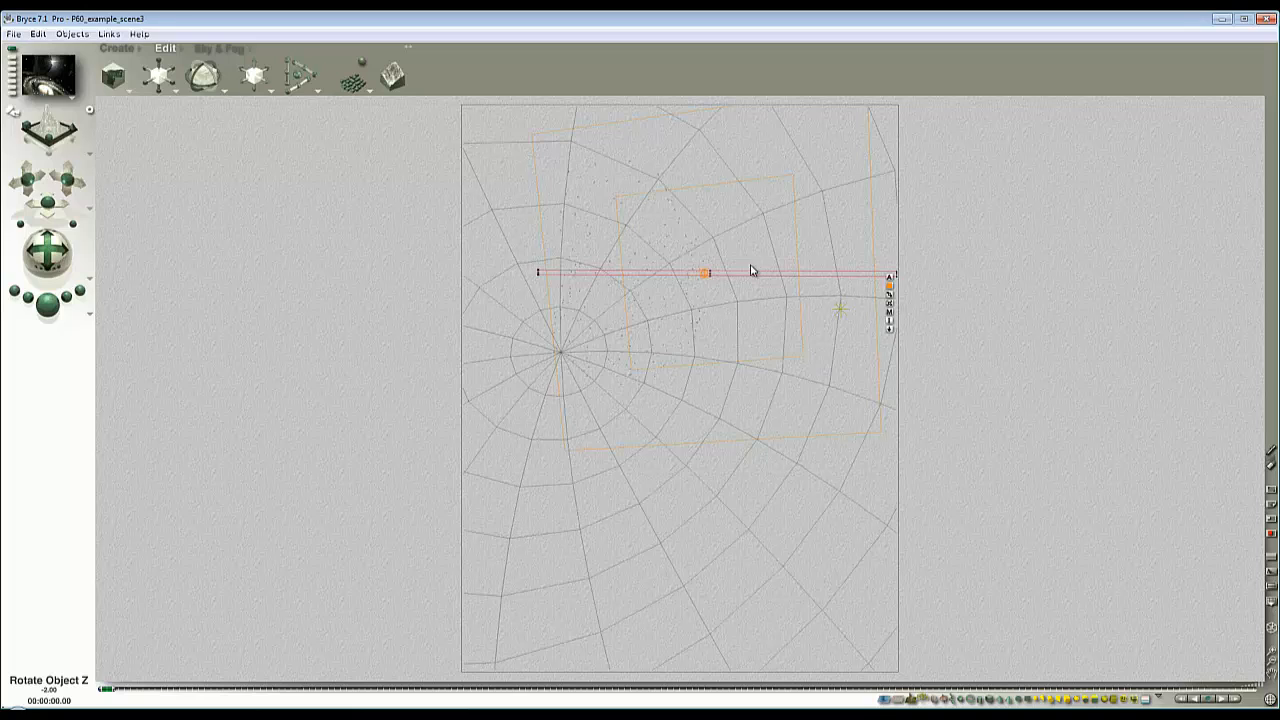
left_click(47, 303)
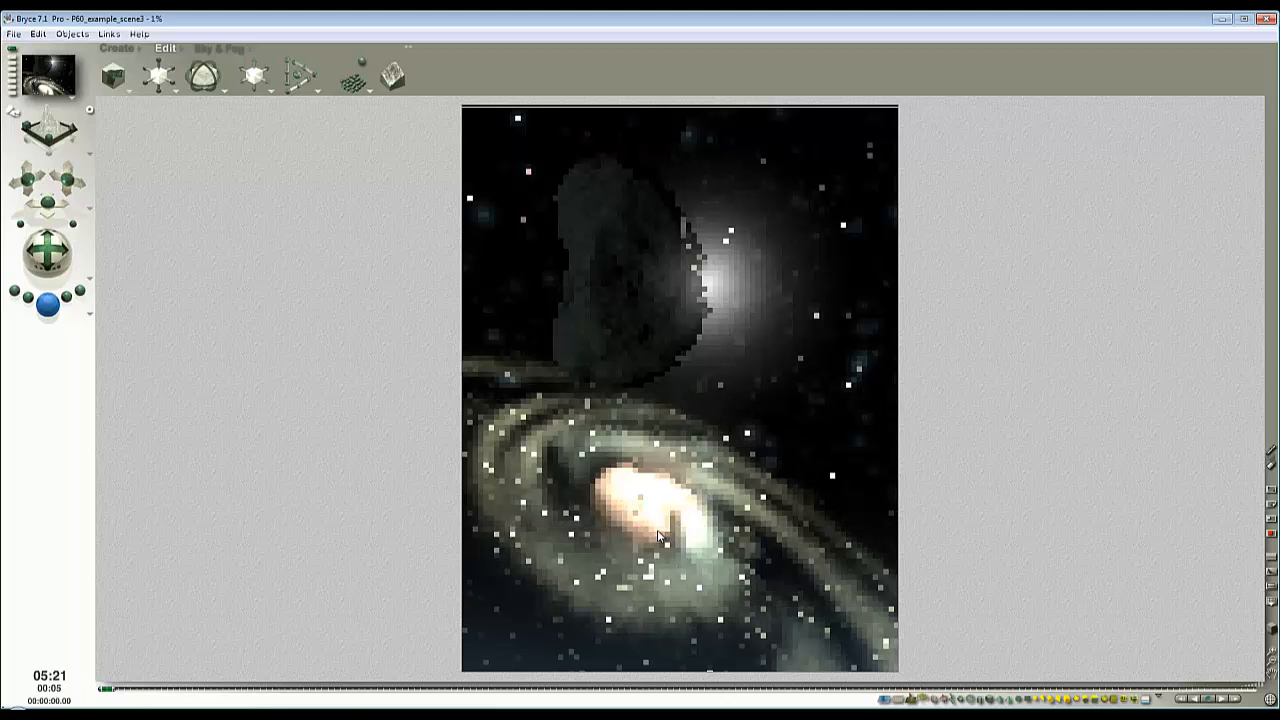
left_click(740, 506)
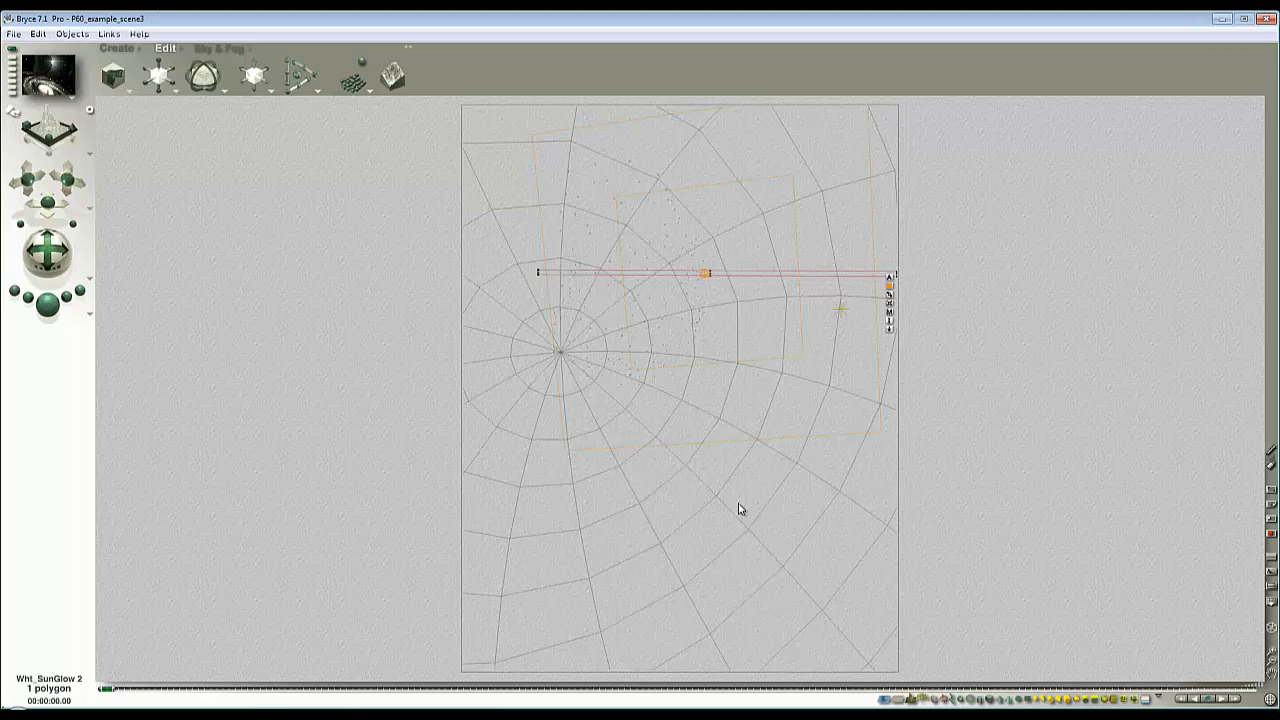
Step: Select the Galaxy6 object, examine its full extent from far outside the scene and return to the camera view
right_click(664, 518)
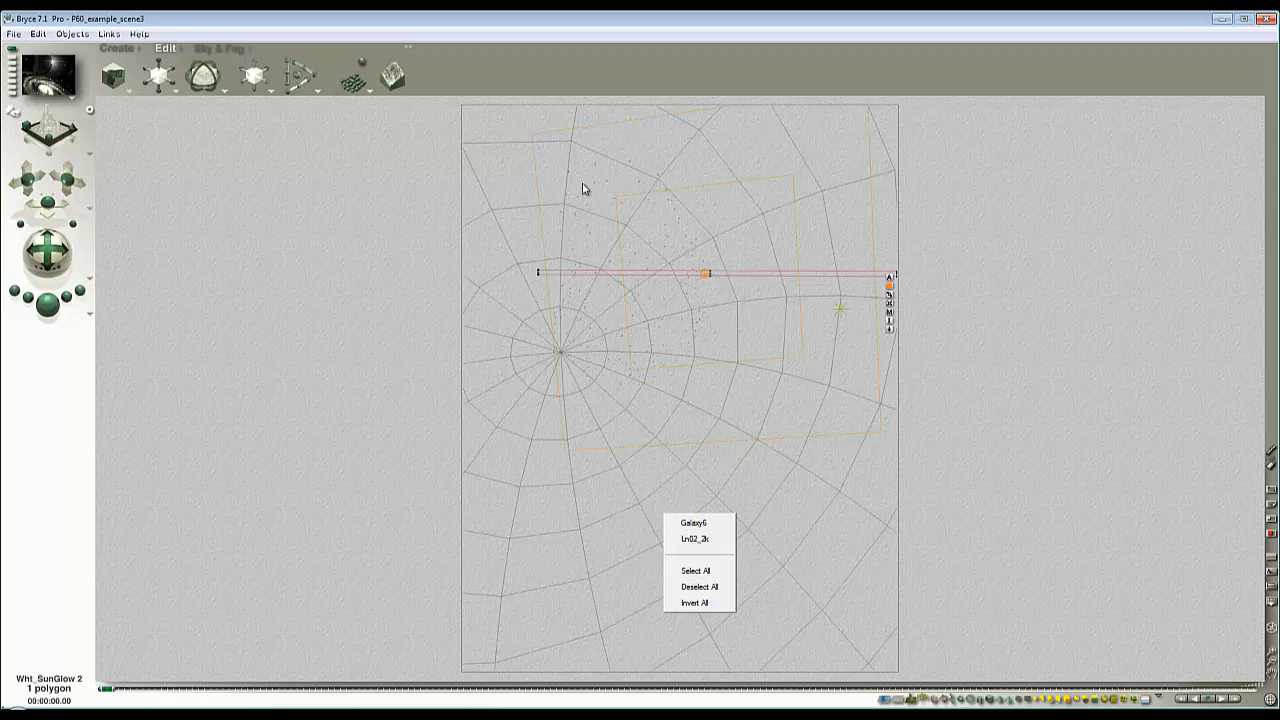
left_click(703, 524)
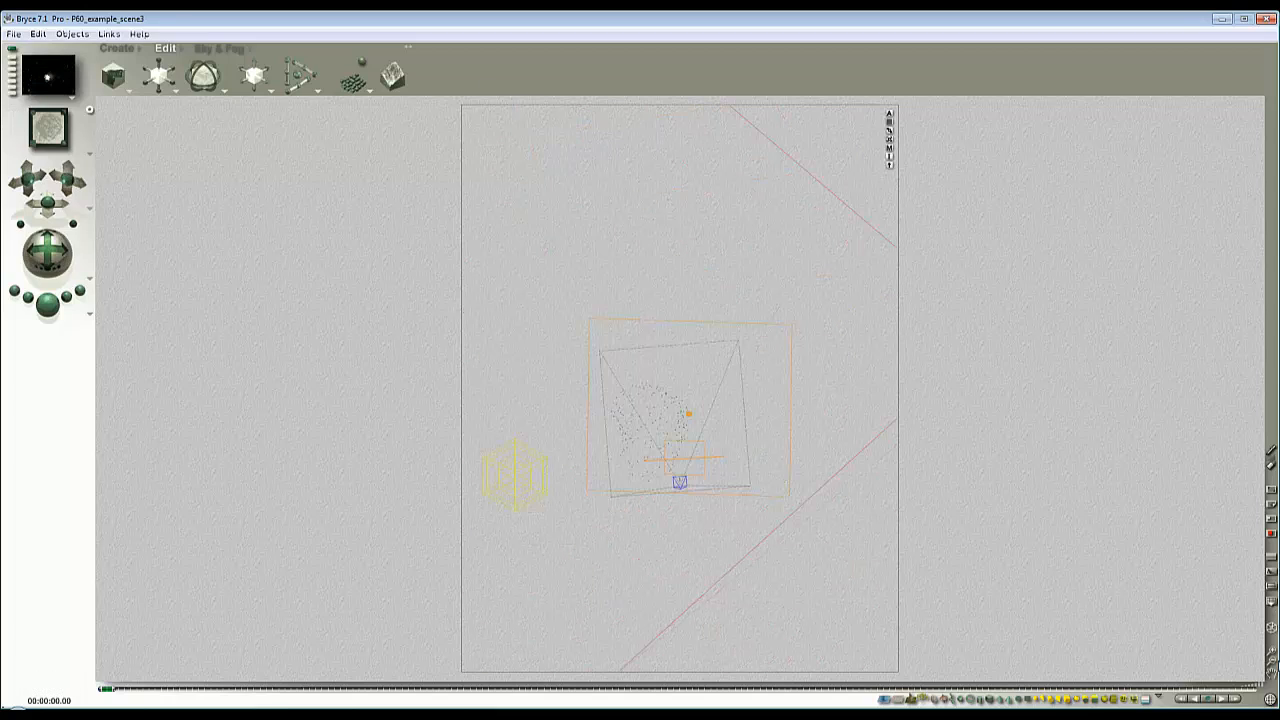
left_click(1273, 661)
left_click(1273, 661)
left_click(1273, 661)
left_click(1273, 661)
left_click(1273, 661)
left_click(1274, 661)
left_click(1274, 661)
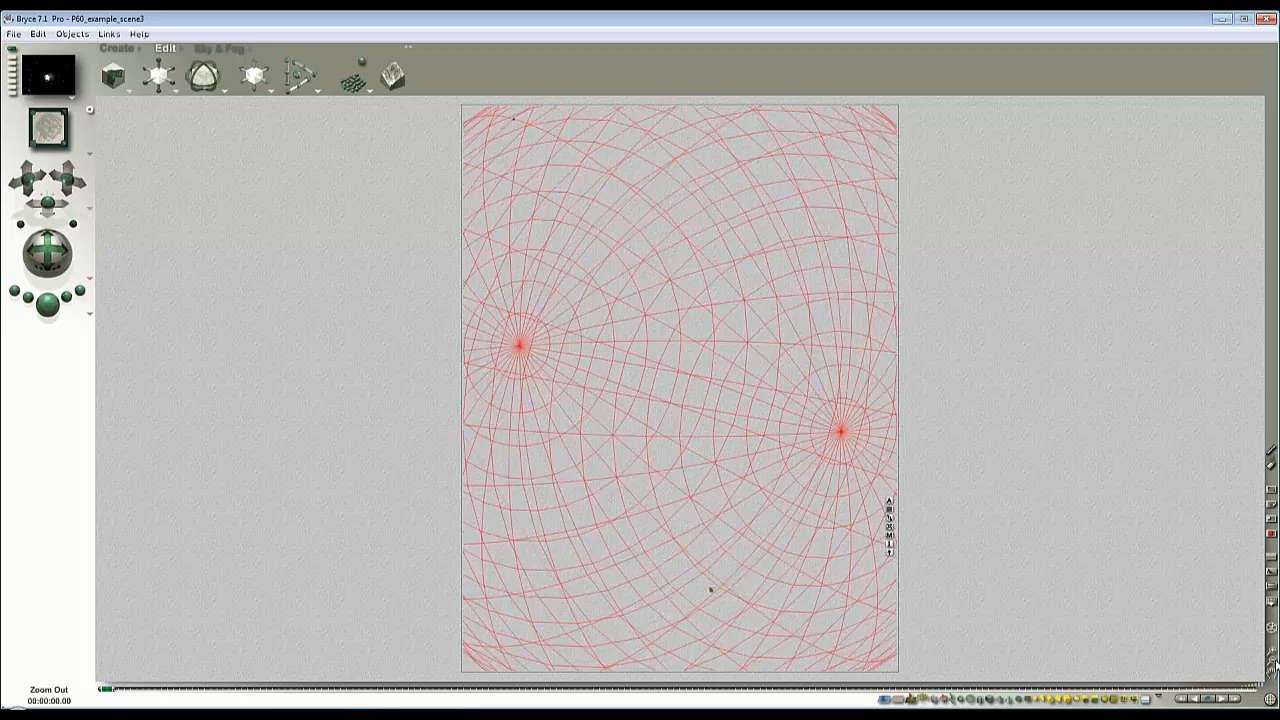
left_click(1274, 661)
key("1")
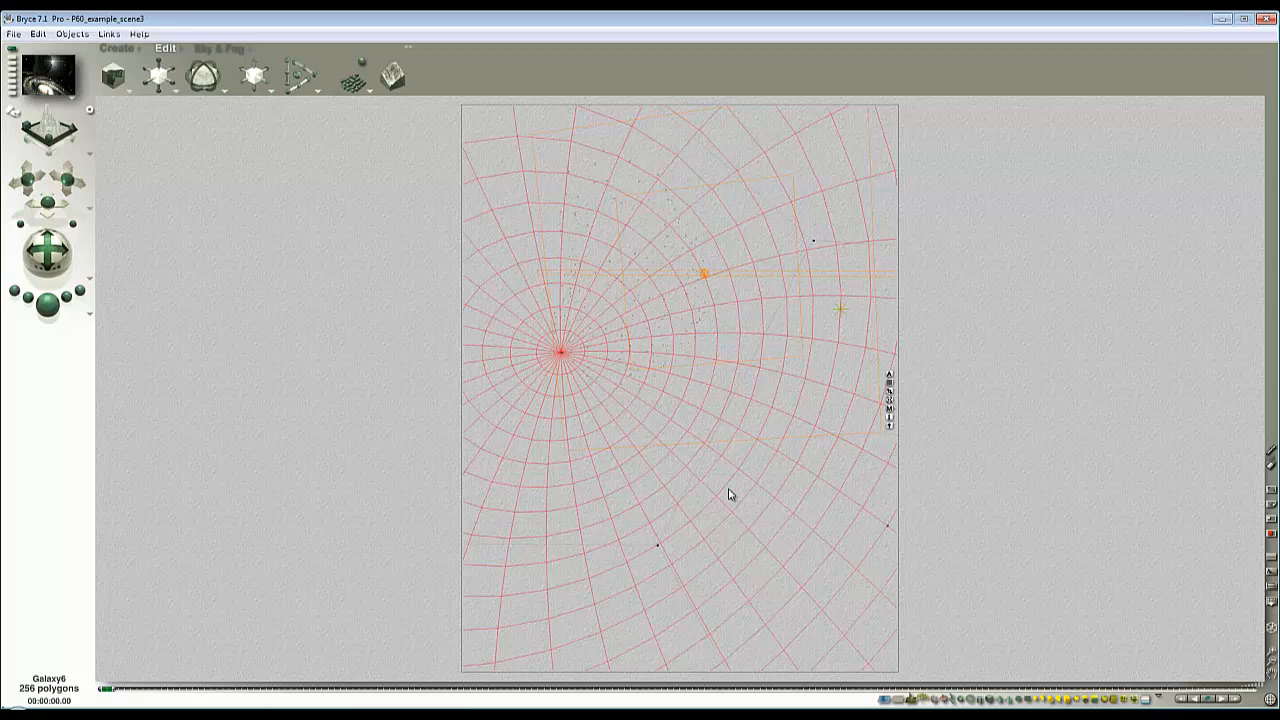
Step: Save Galaxy6's material as a preset in the o_dev2 category of the material library, keeping the suggested name
left_click(889, 410)
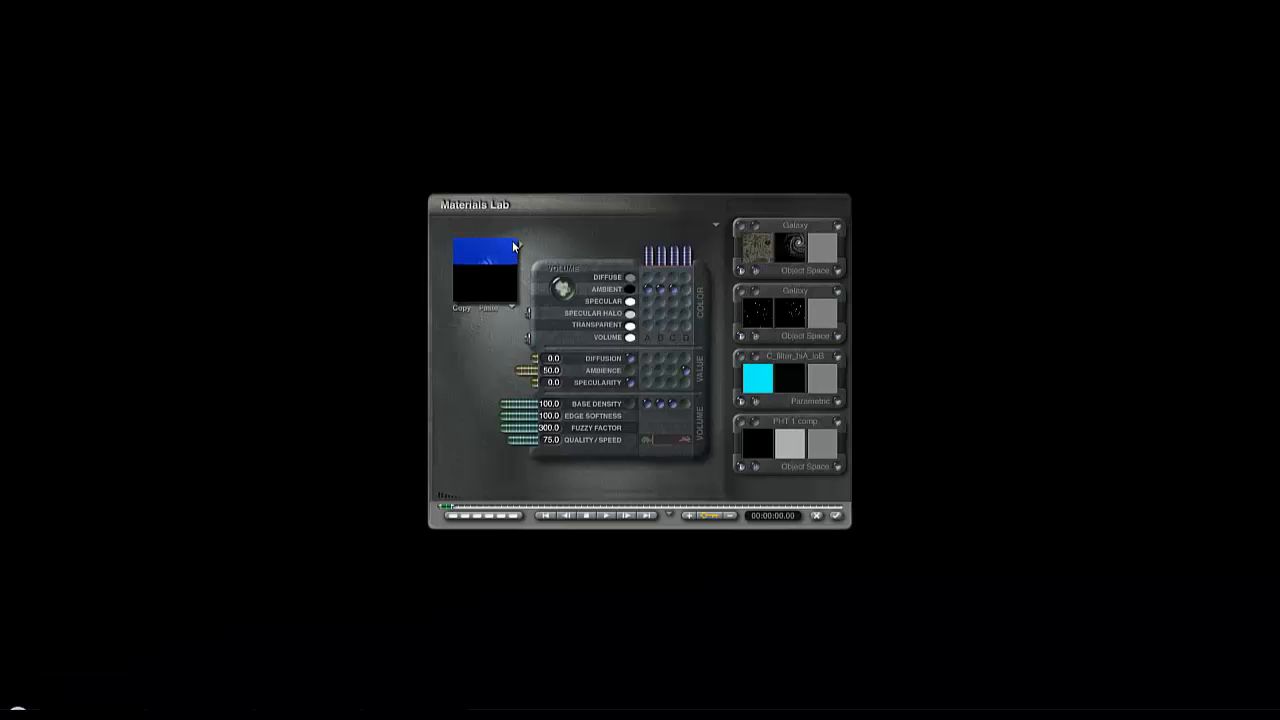
left_click(516, 250)
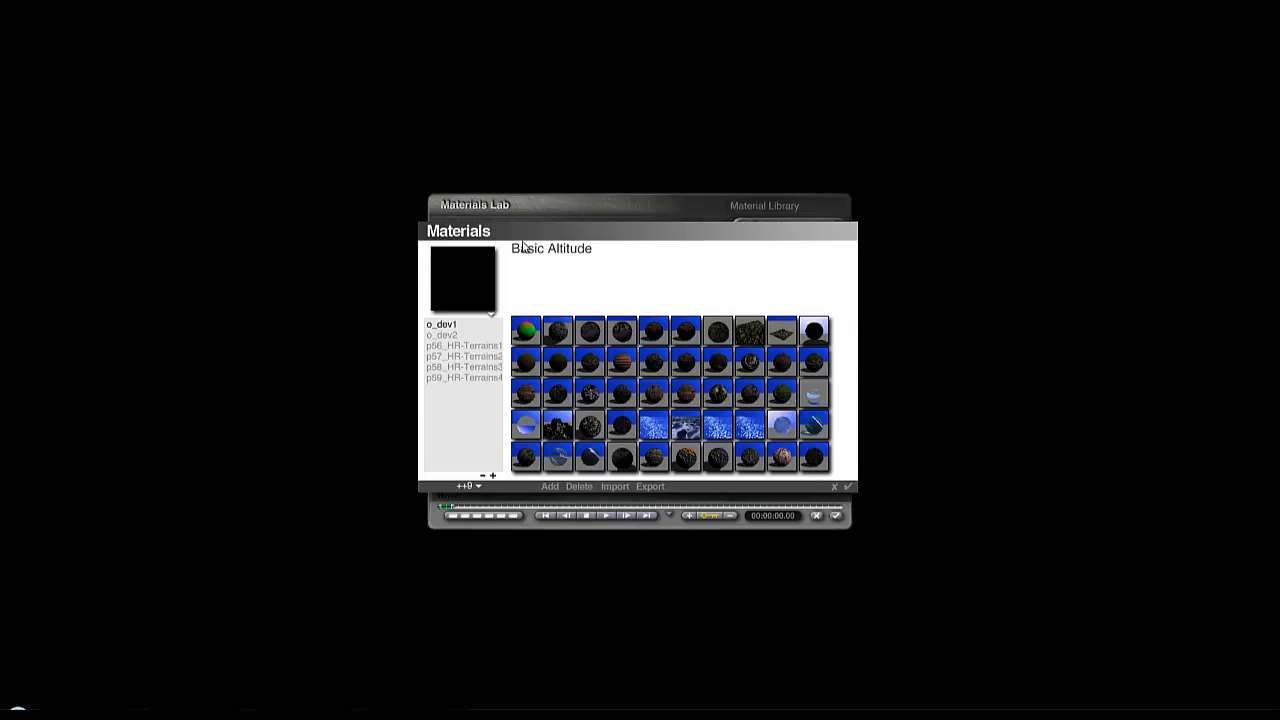
left_click(446, 336)
left_click(550, 486)
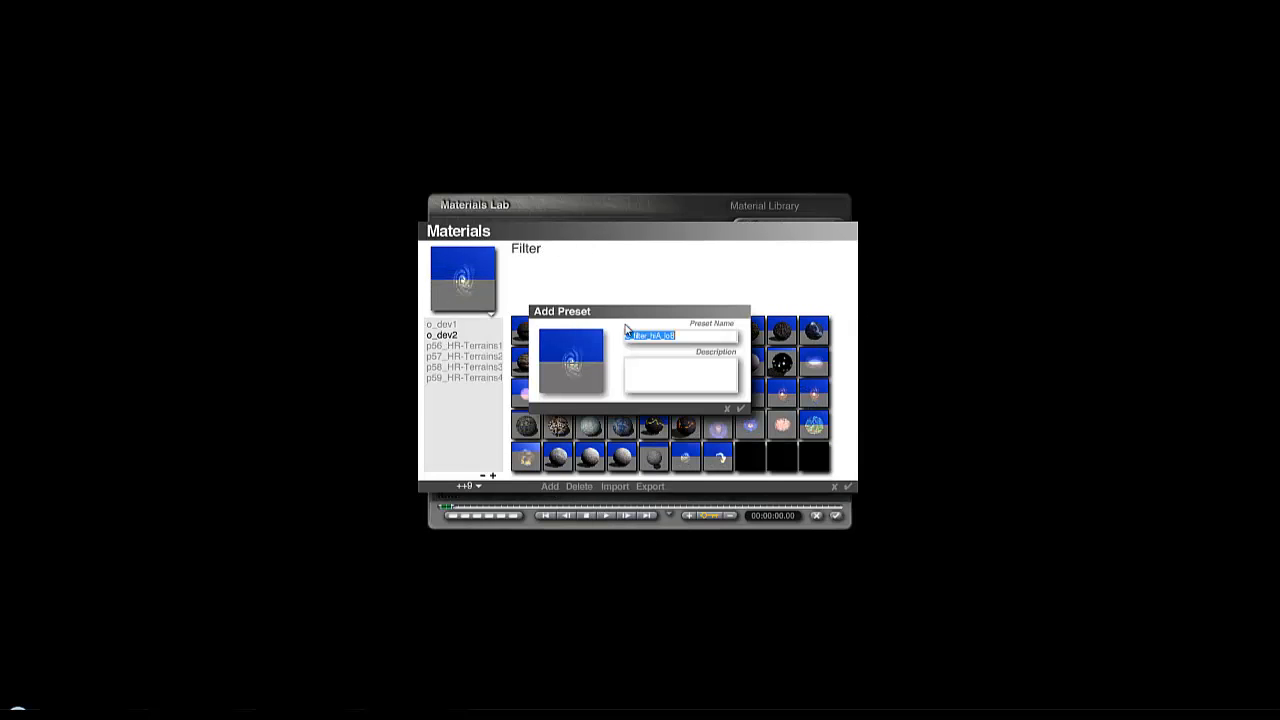
left_click(741, 408)
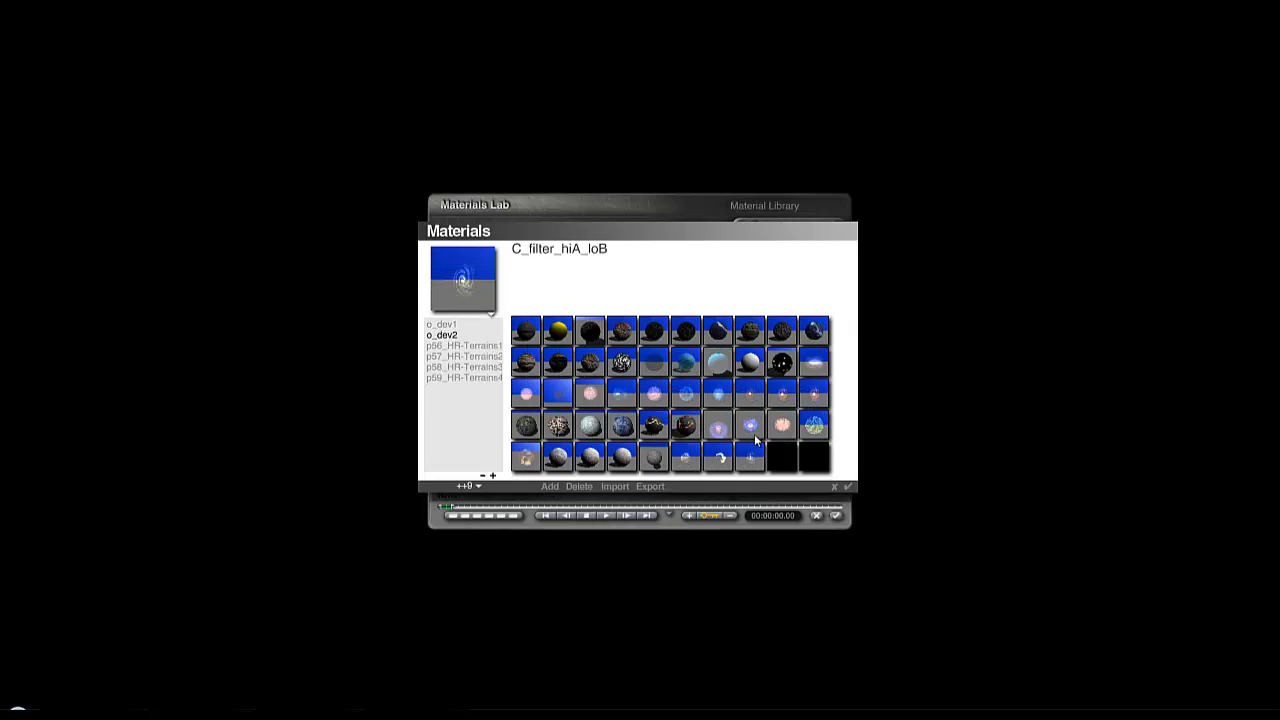
left_click(850, 487)
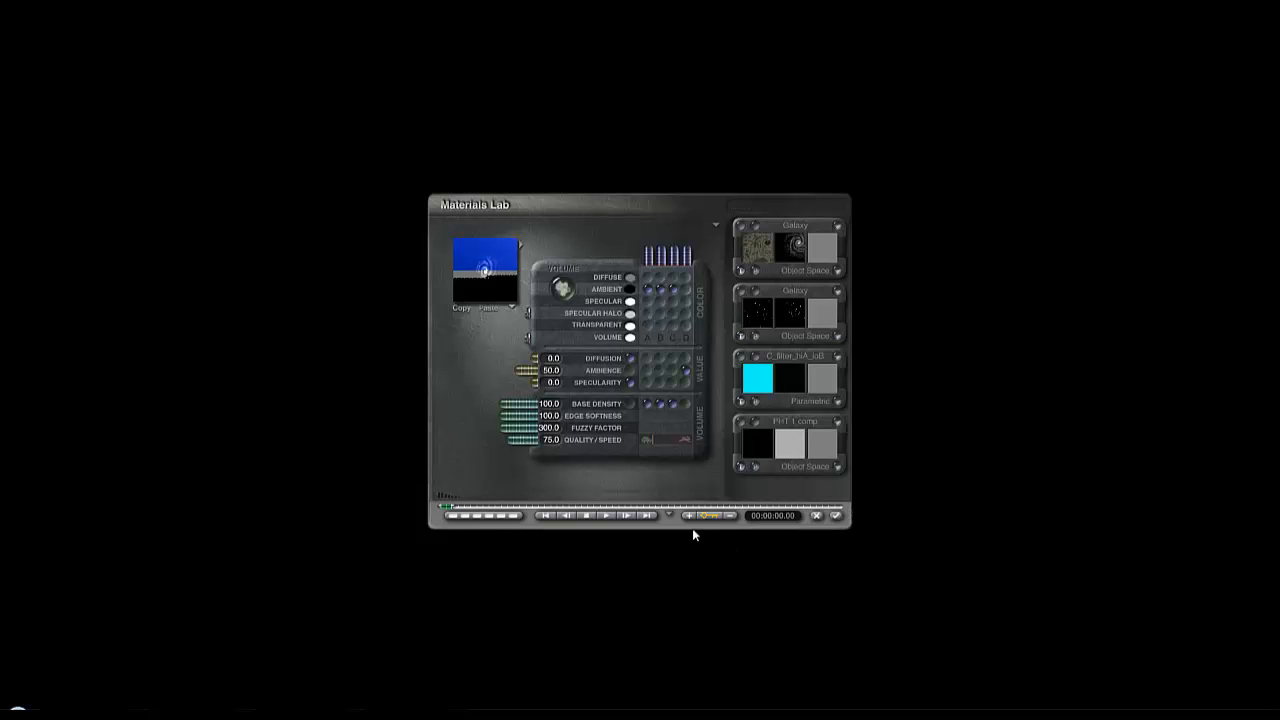
left_click(835, 516)
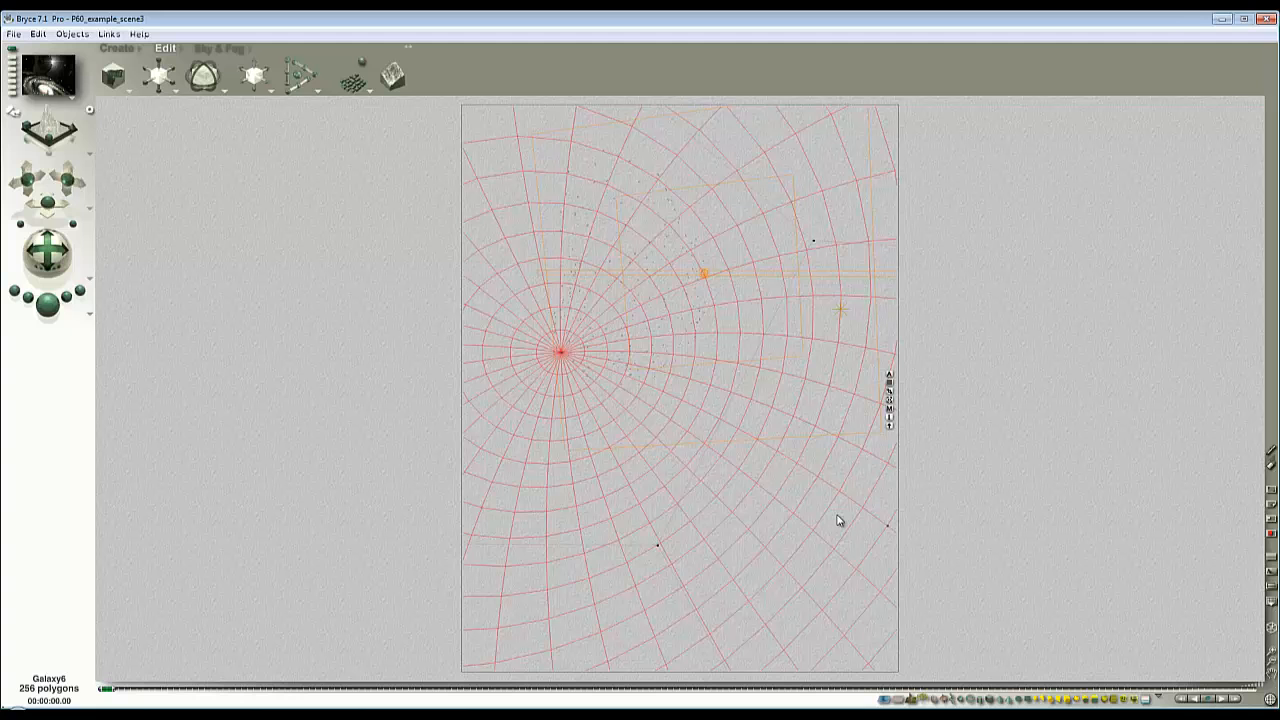
Step: Add the Galaxy6 object as a preset to the ALST_Crossover category of the object library, keeping its name
left_click(141, 49)
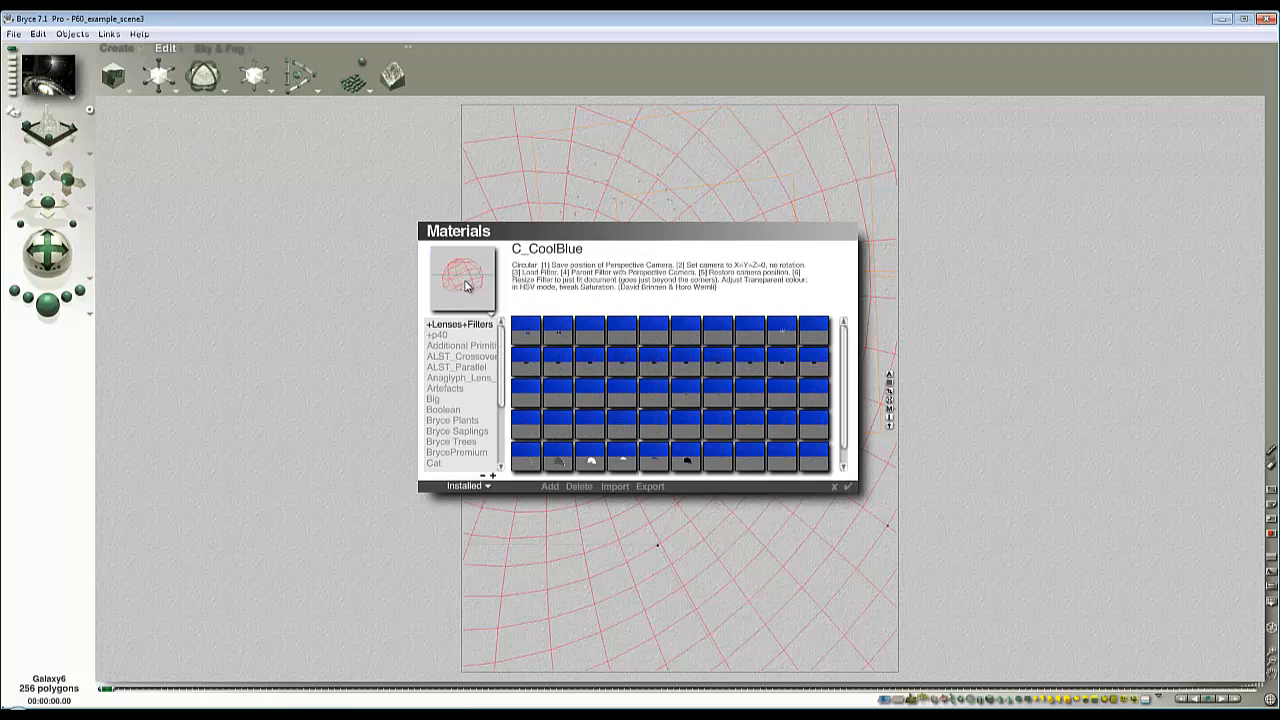
left_click(445, 345)
left_click(457, 356)
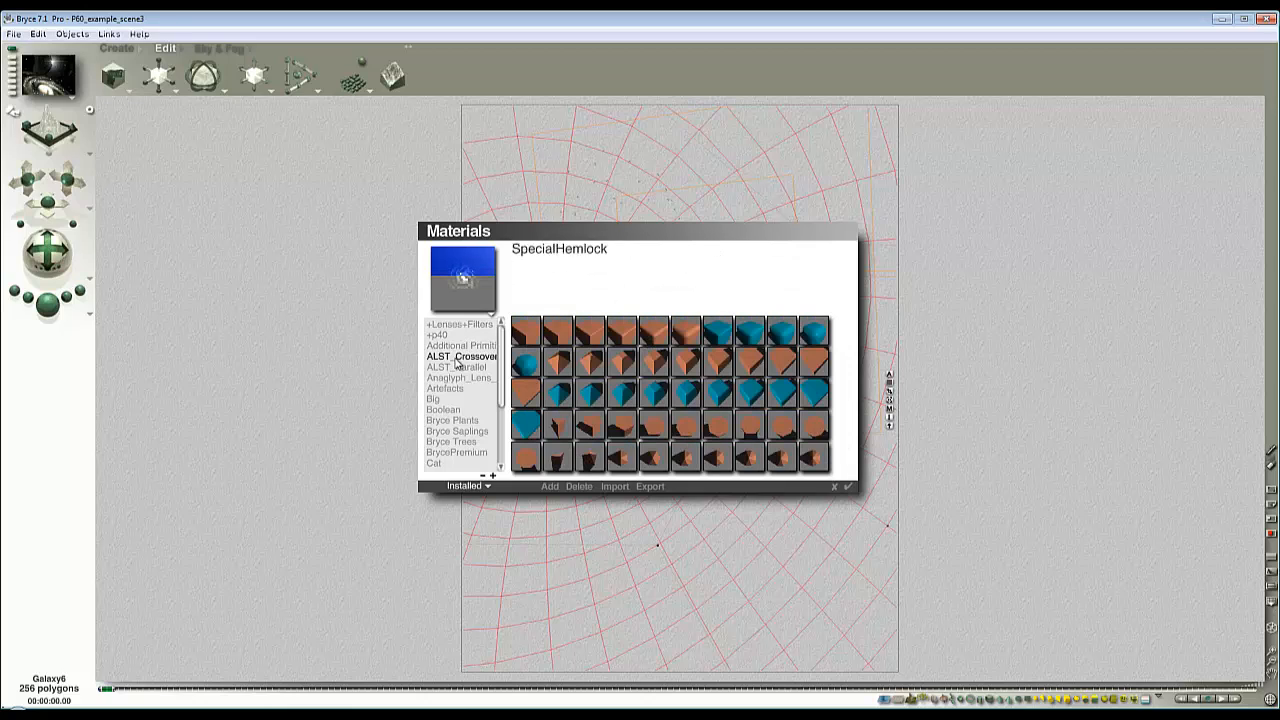
left_click(548, 486)
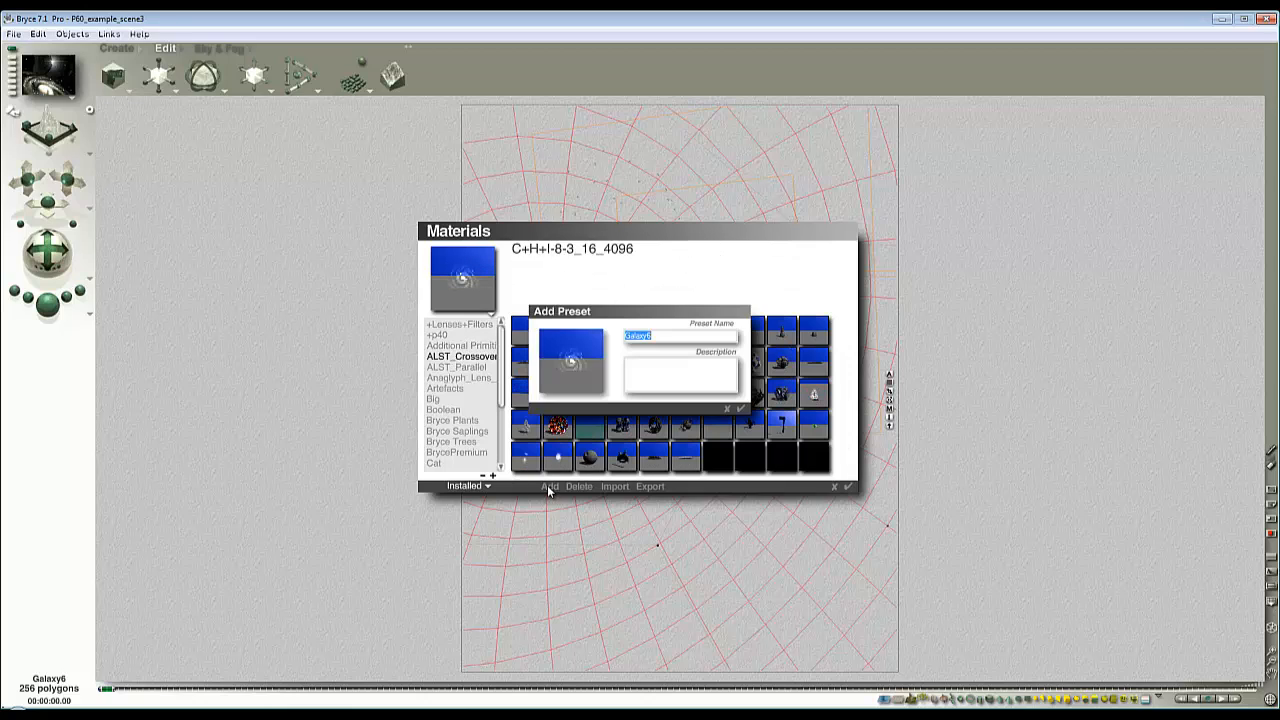
left_click(741, 407)
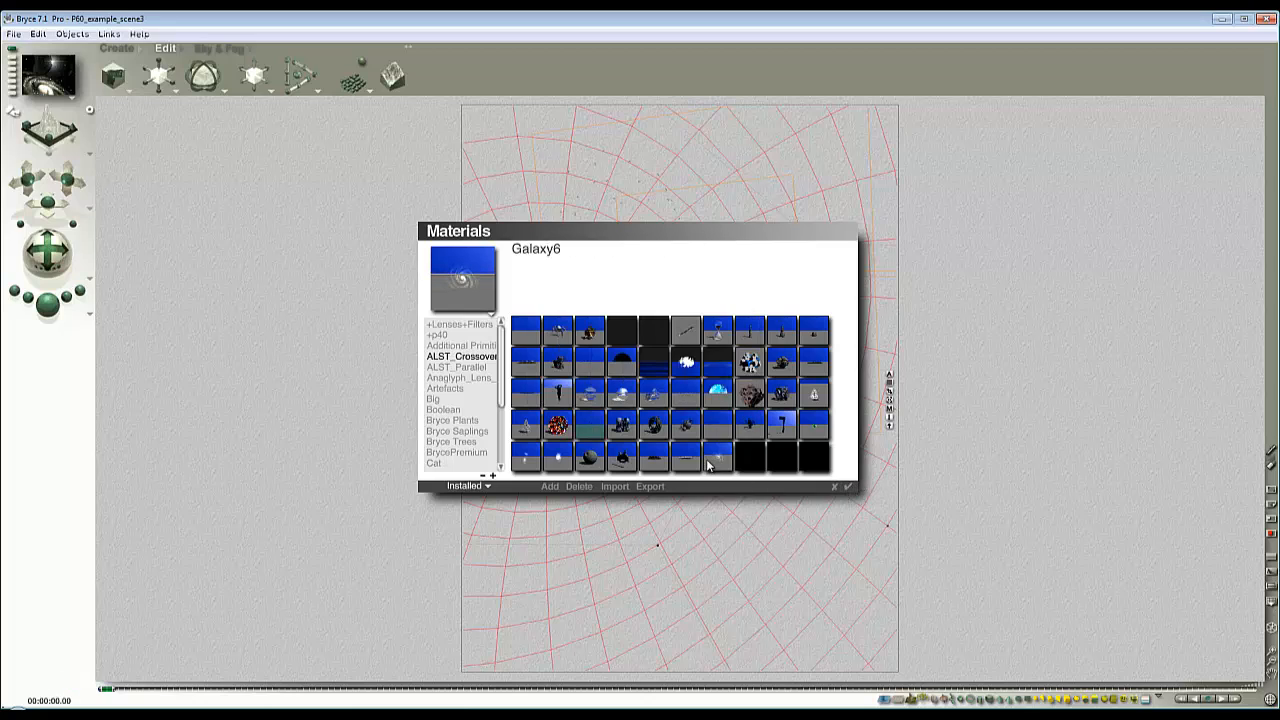
left_click(845, 486)
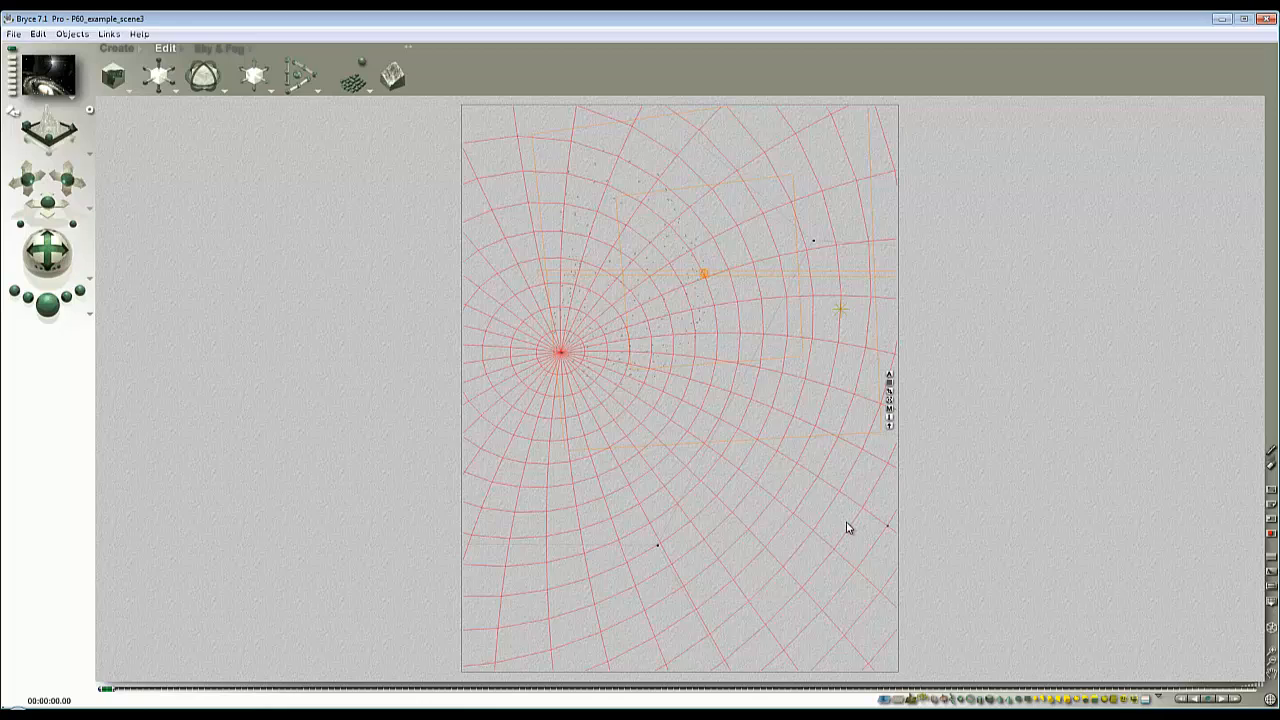
Step: Open Galaxy6's first Galaxy texture for deep editing and examine component 1's filter, noise and phase settings
left_click(889, 409)
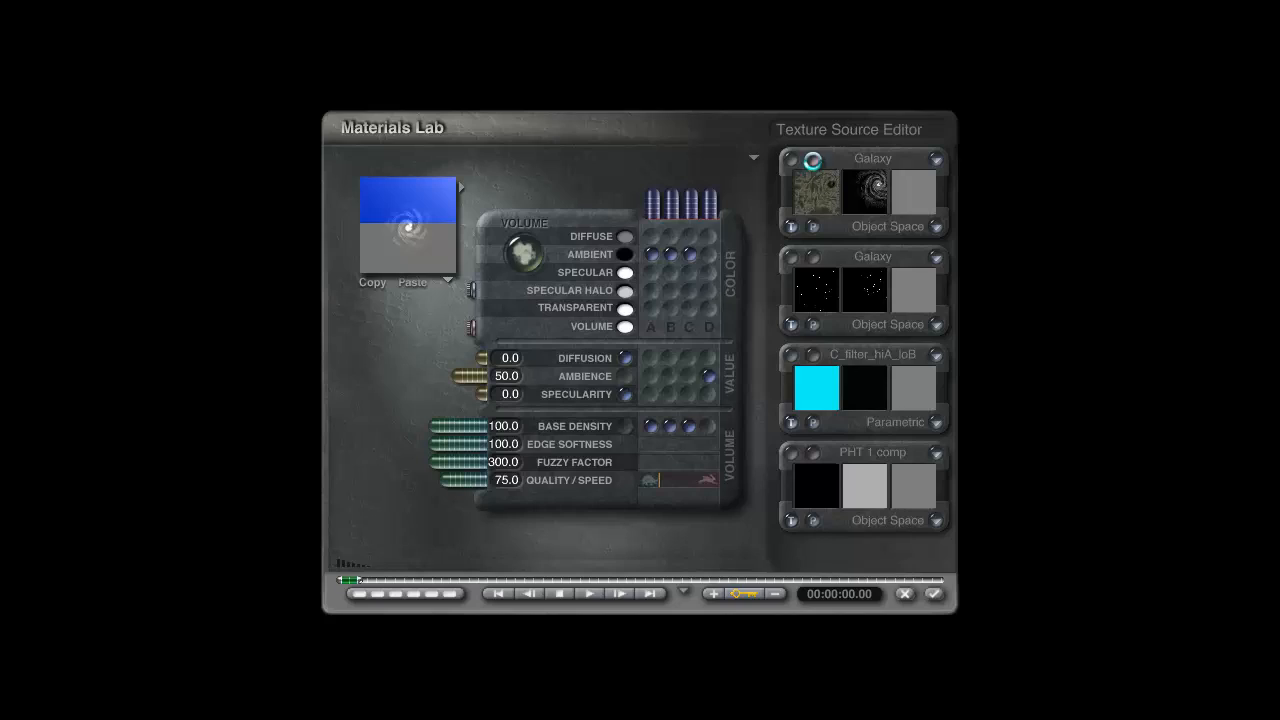
left_click(814, 160)
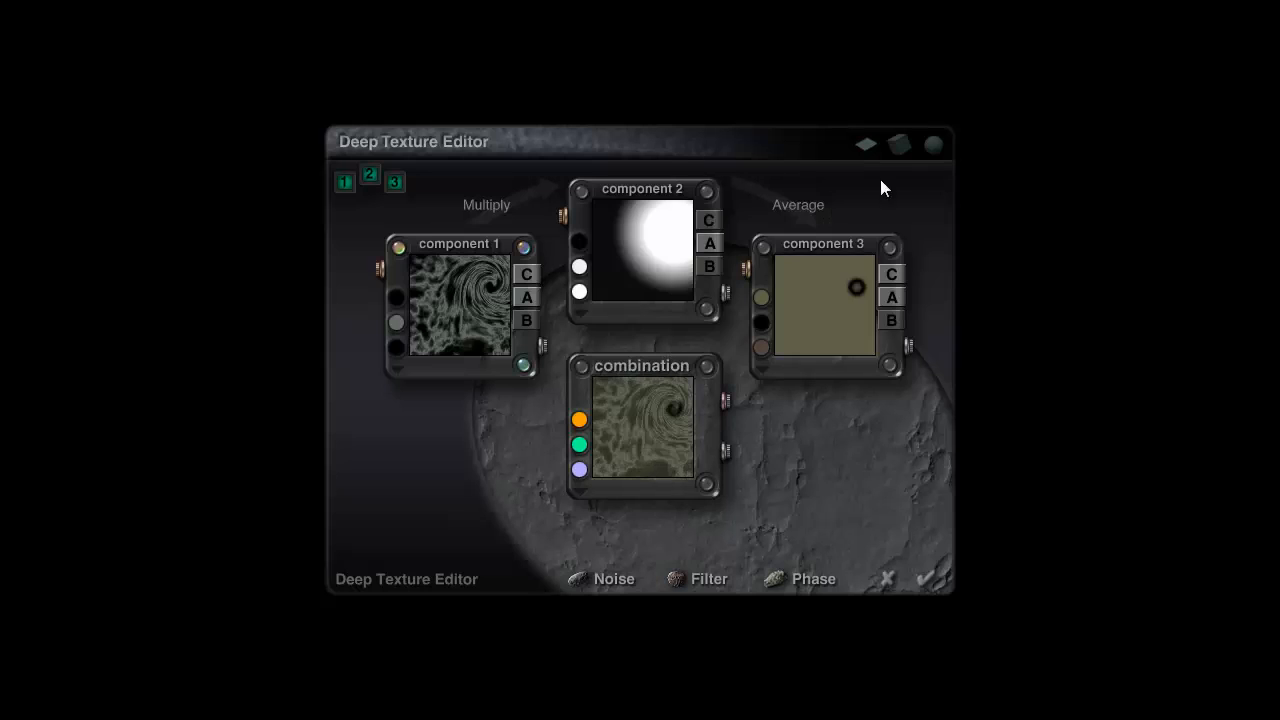
left_click(524, 247)
left_click(522, 365)
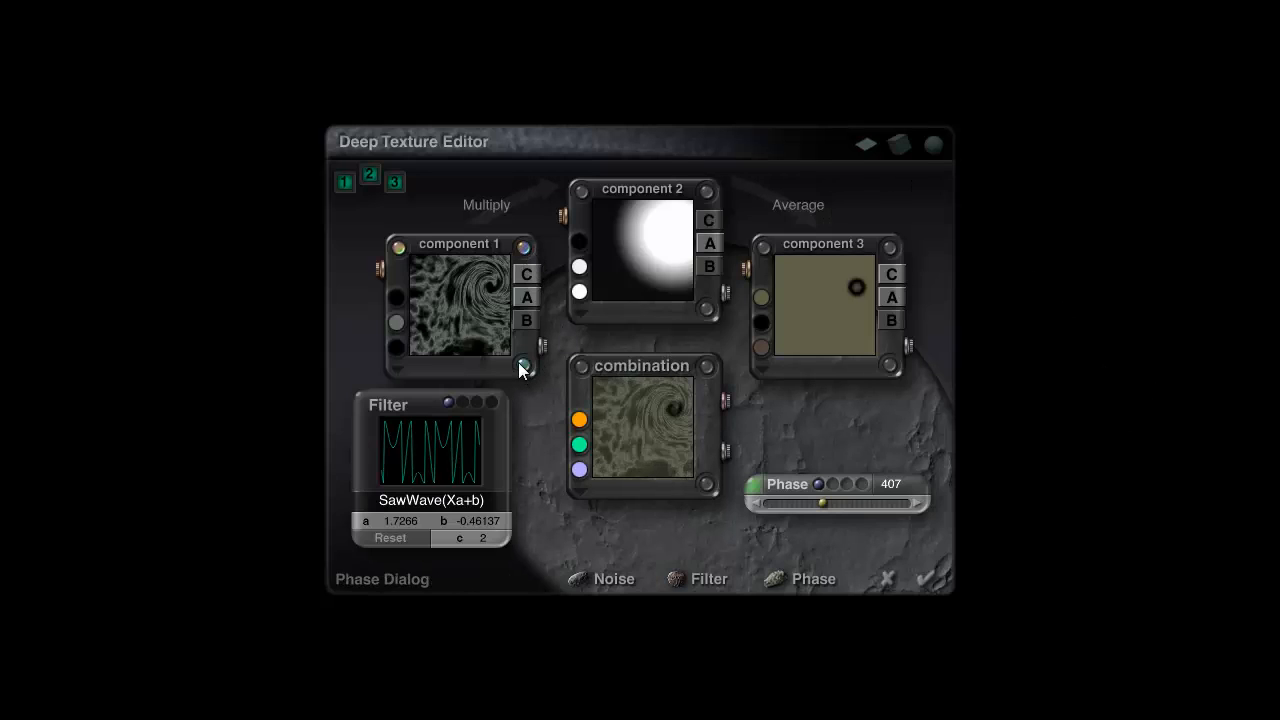
left_click(392, 250)
left_click(752, 414)
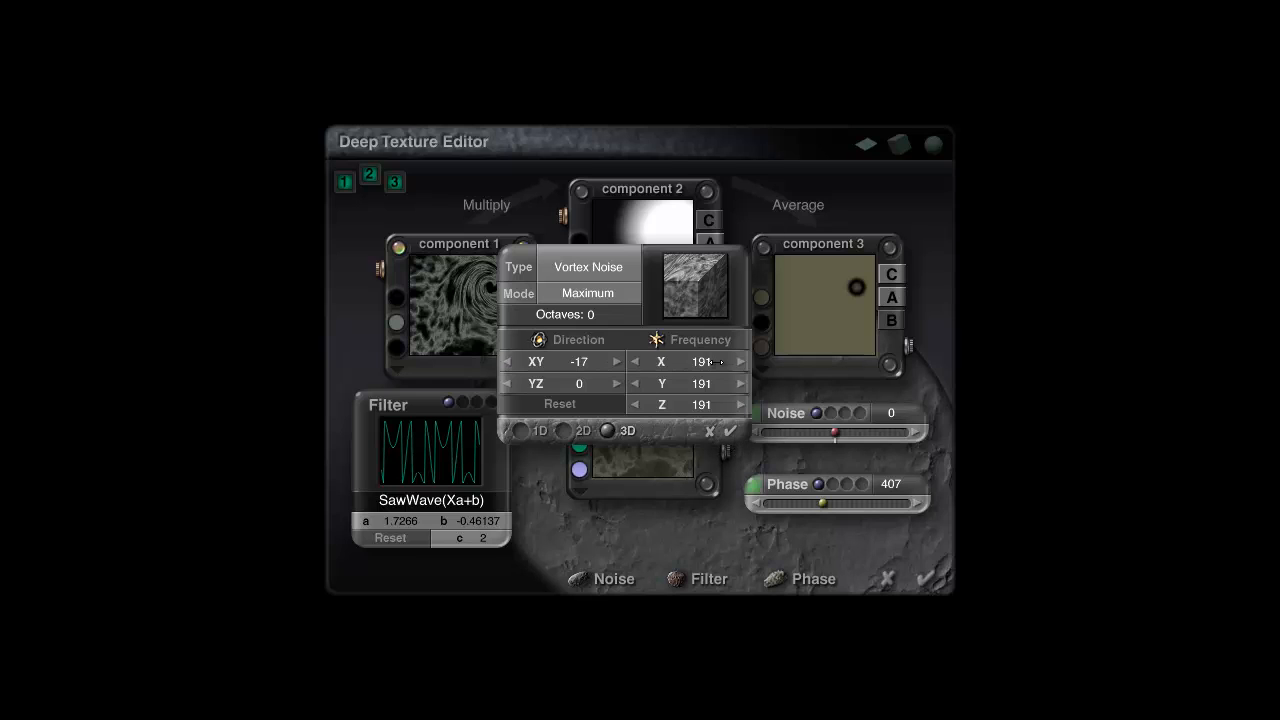
left_click(731, 431)
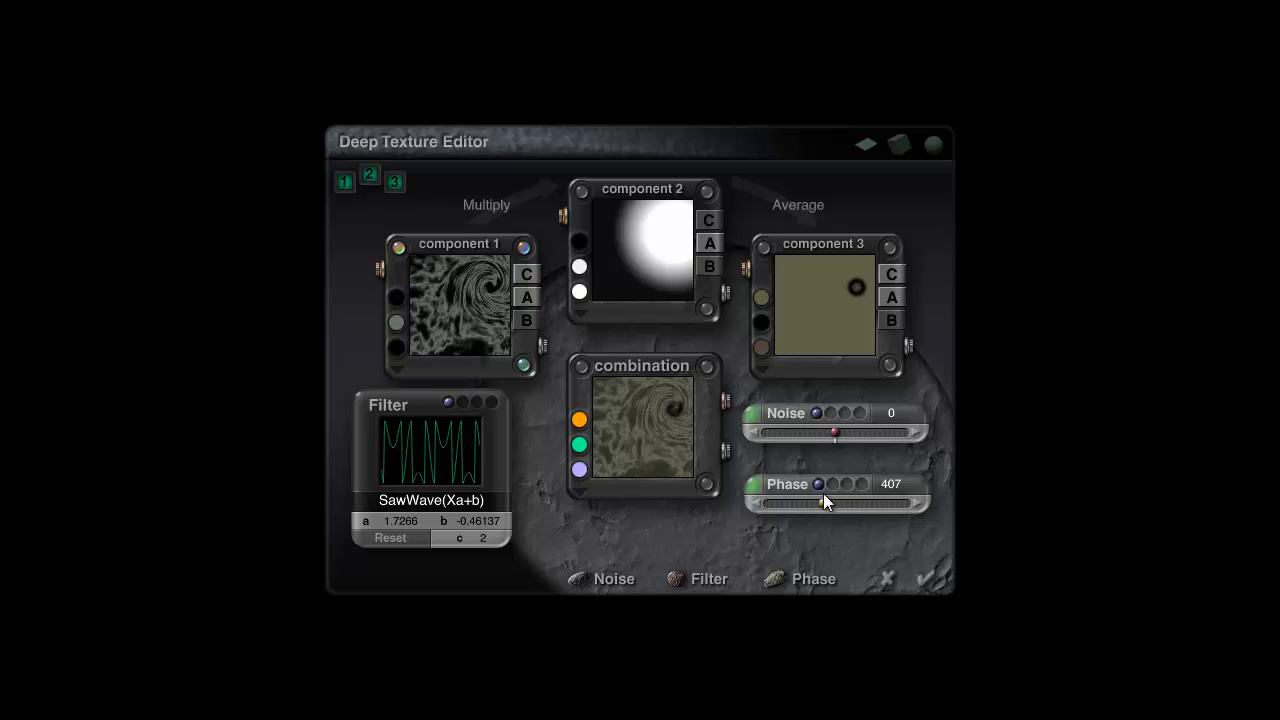
mouse_move(818, 507)
left_mouse_down()
mouse_move(763, 507)
mouse_move(880, 507)
mouse_move(816, 507)
left_mouse_up()
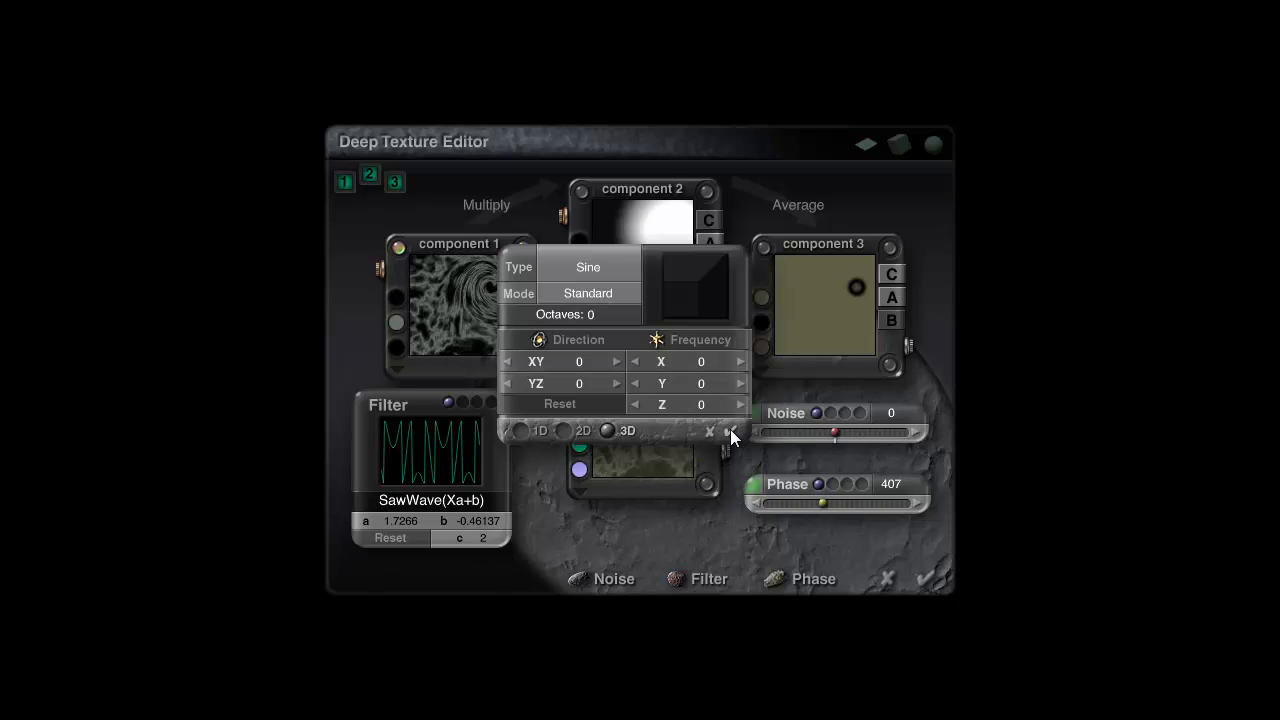
left_click(730, 430)
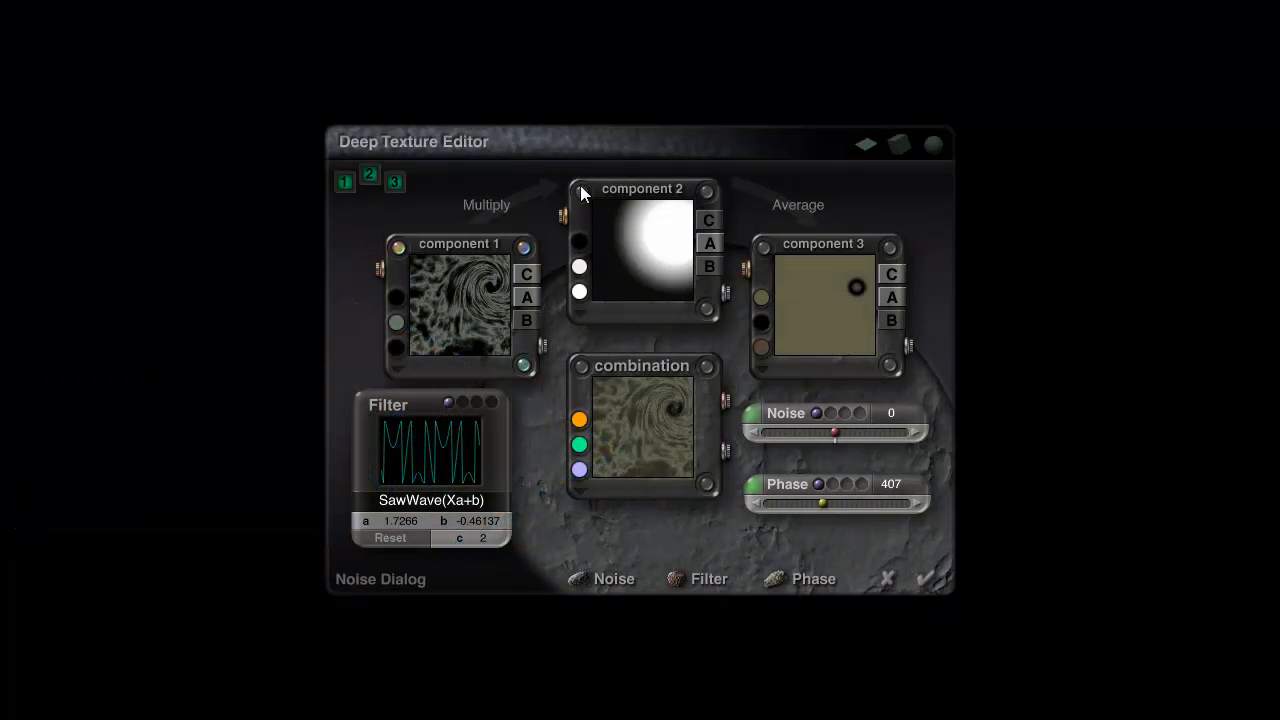
Step: Examine component 2's filter, noise and phase settings in the Galaxy texture
left_click(581, 188)
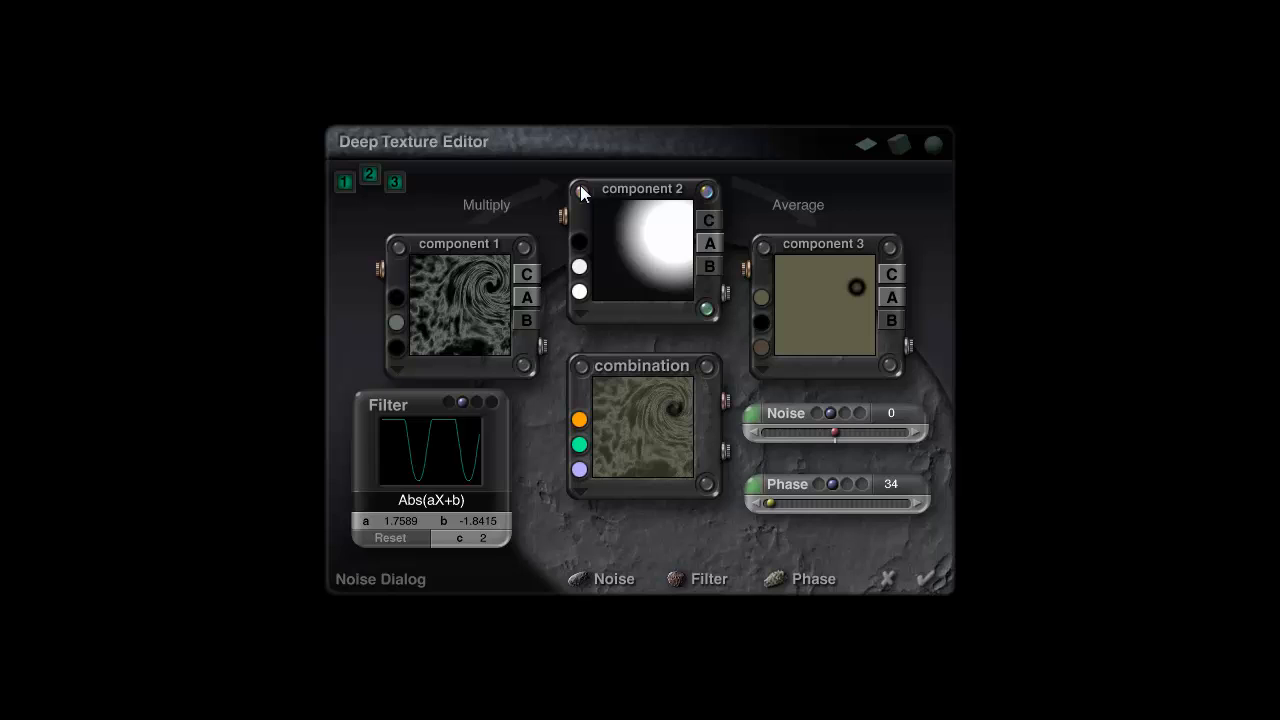
left_click(758, 491)
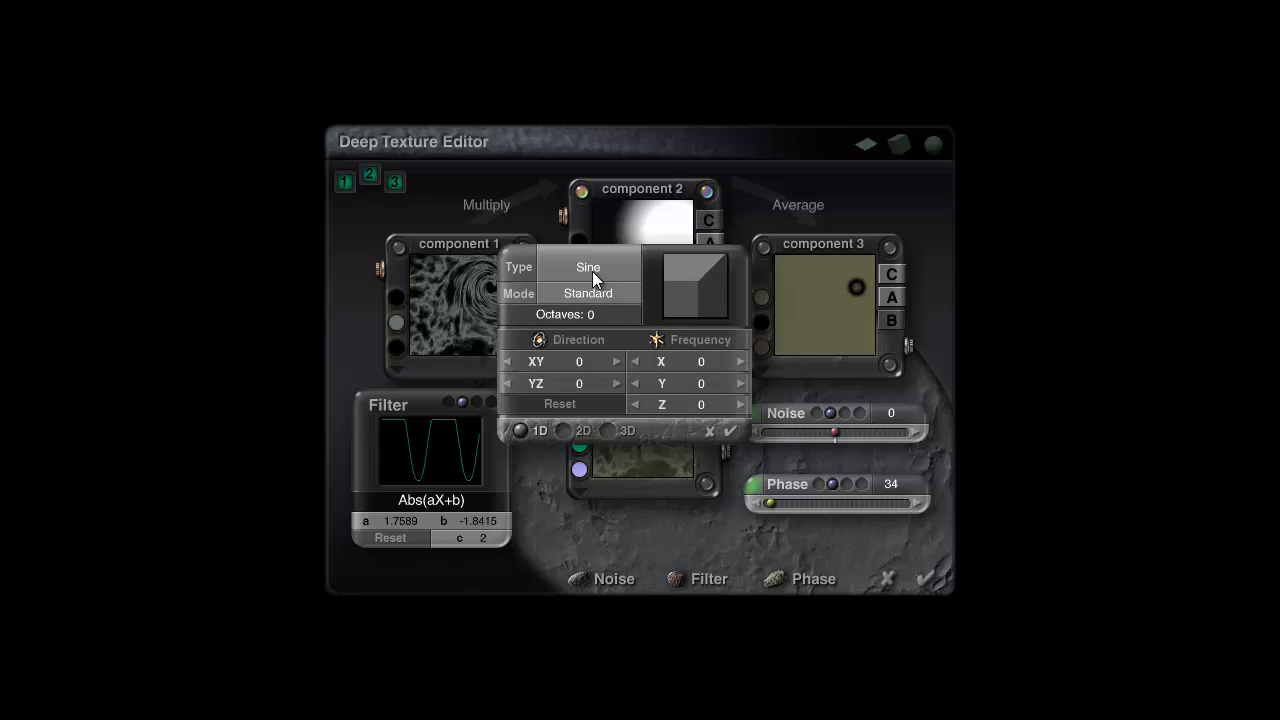
left_click(710, 430)
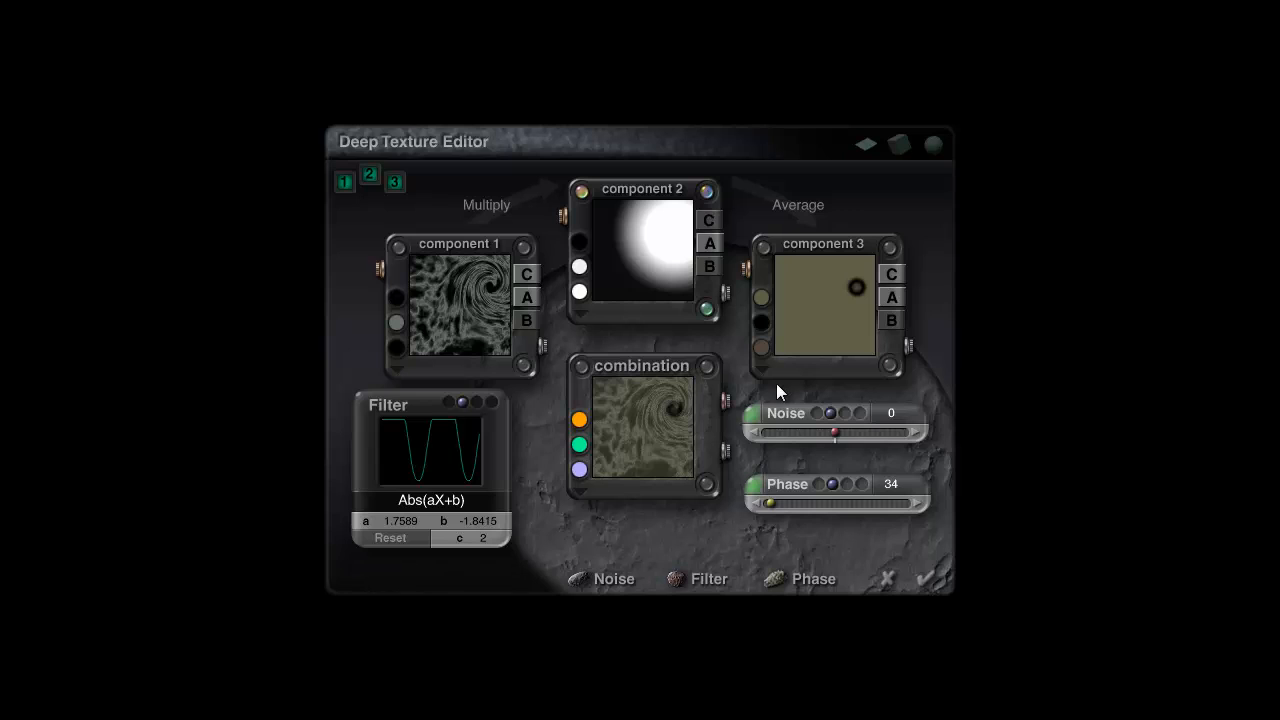
left_click(752, 414)
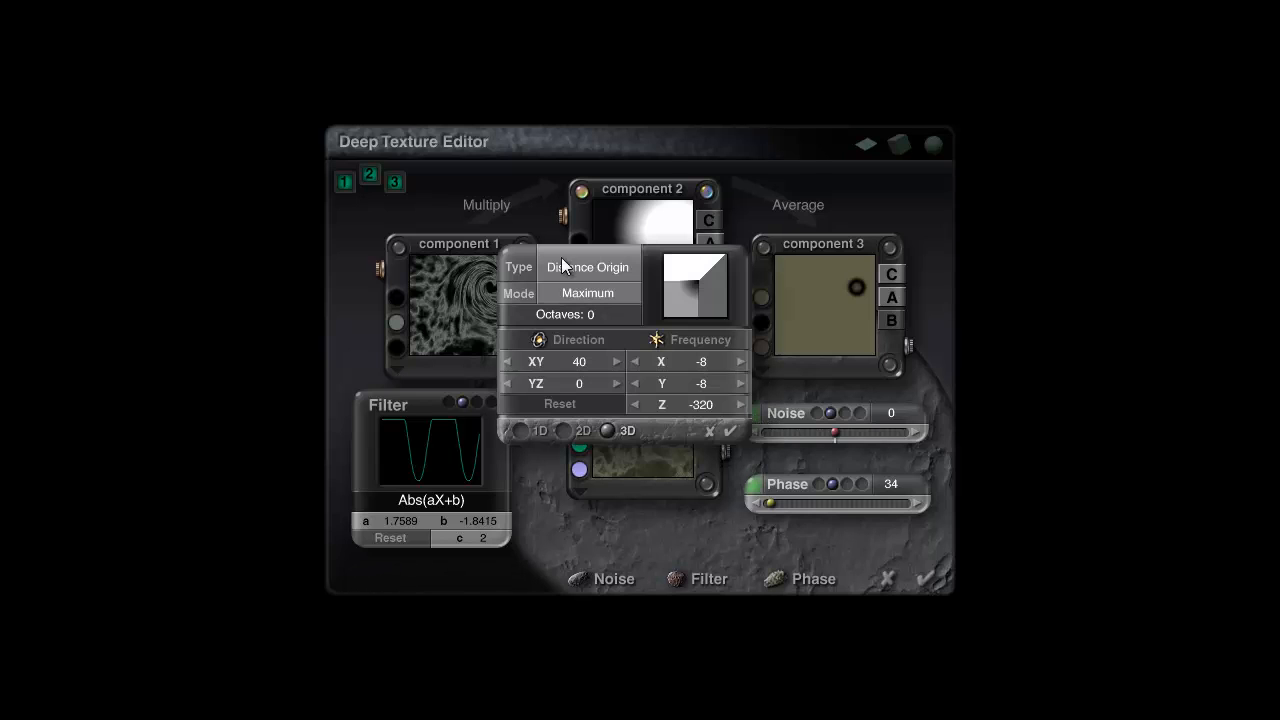
left_click(735, 429)
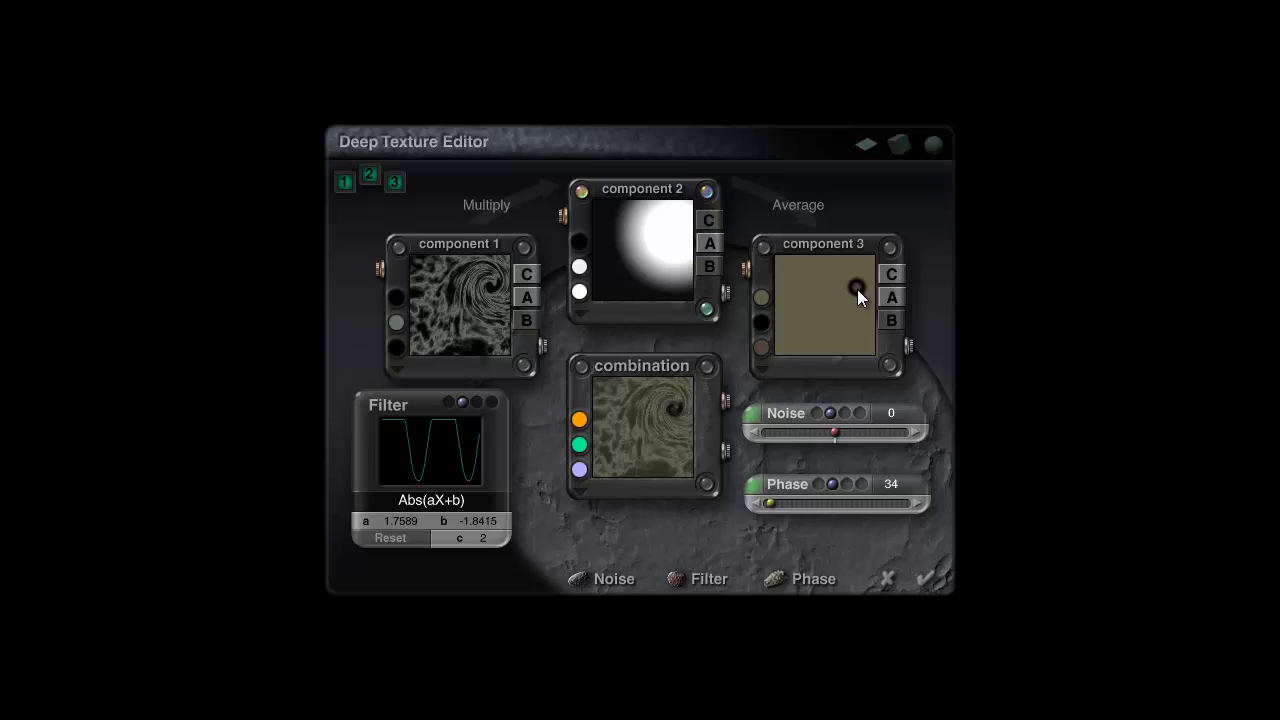
left_click(752, 483)
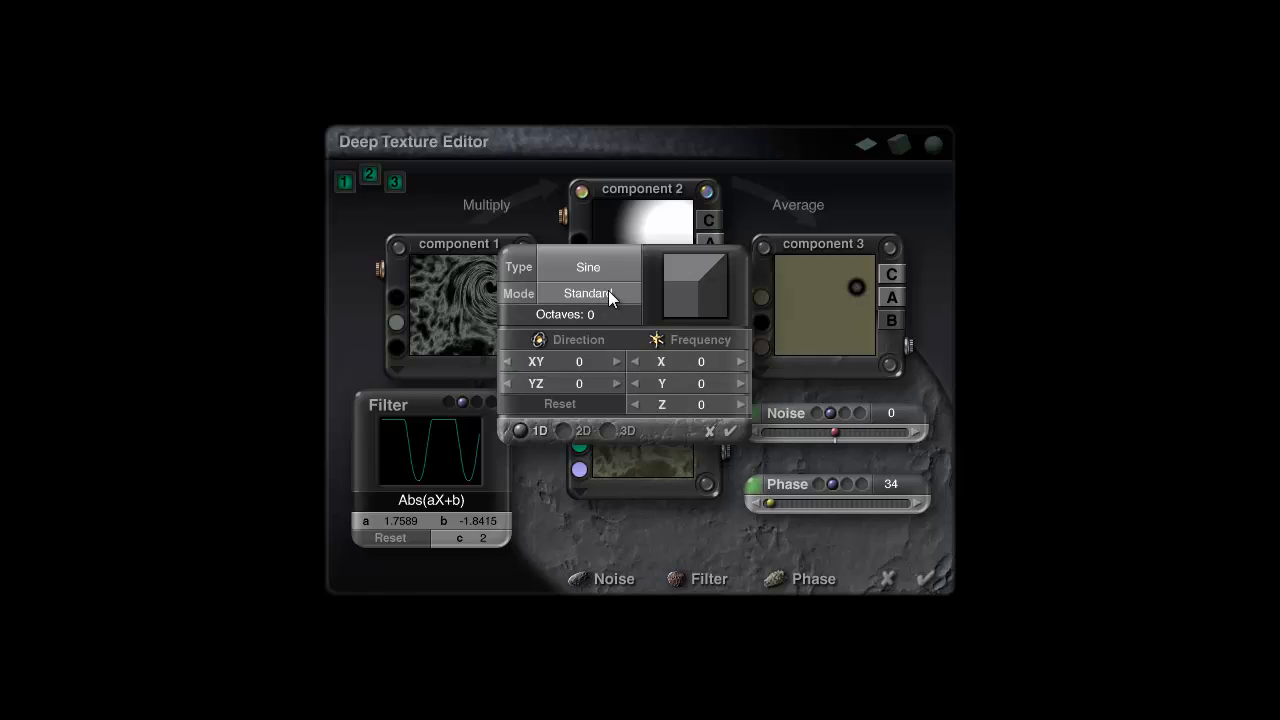
left_click(735, 427)
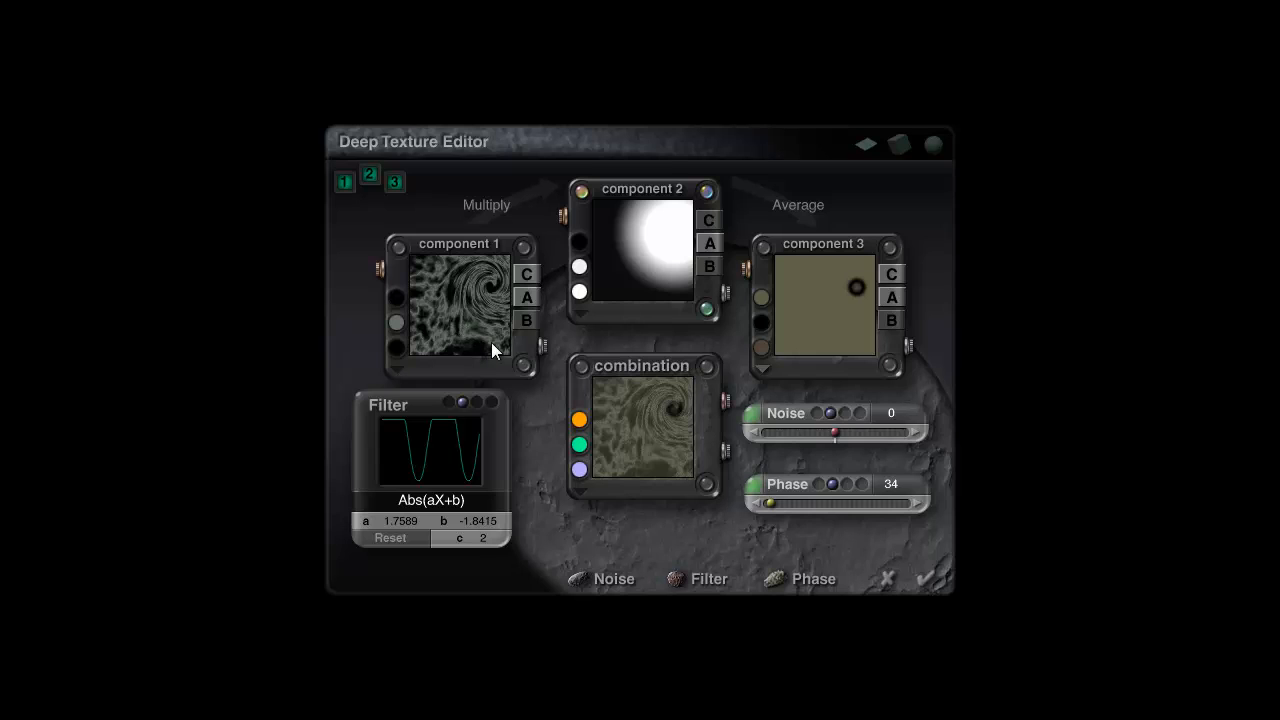
Step: Preview the Galaxy texture's components on a cube, a sphere and a flat plane, and return to the Materials Lab
left_click(899, 145)
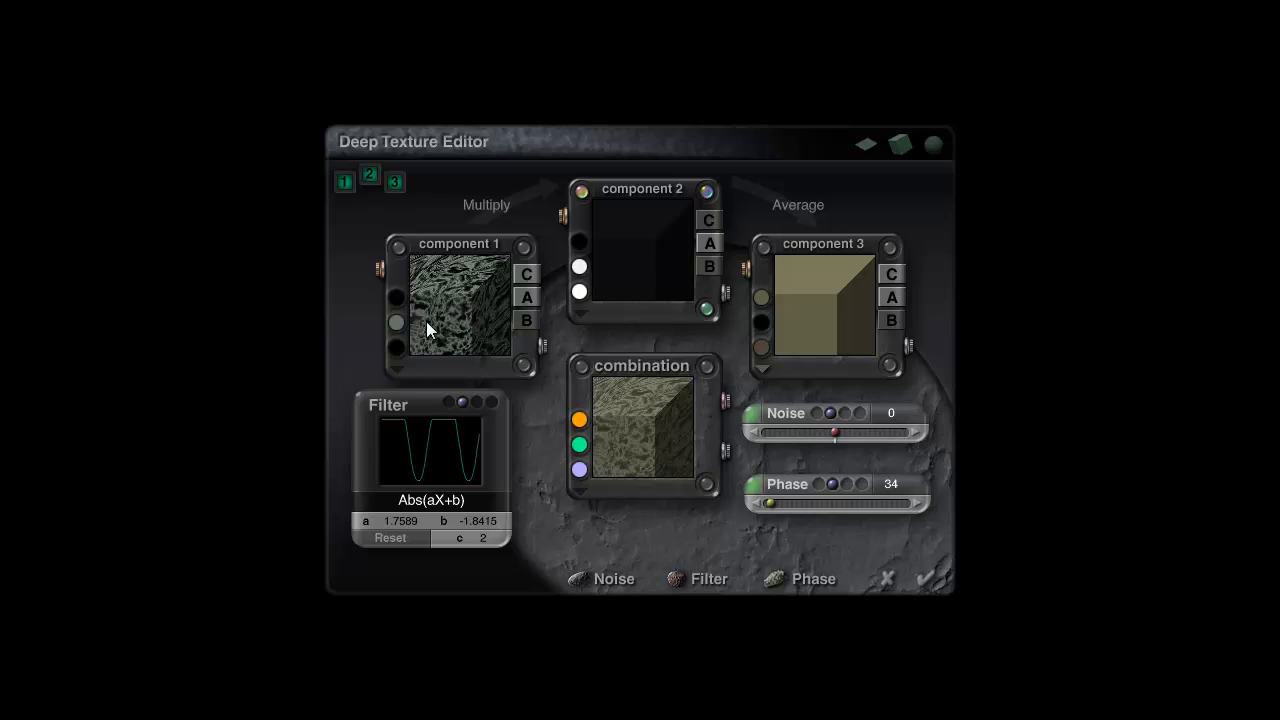
left_click(935, 144)
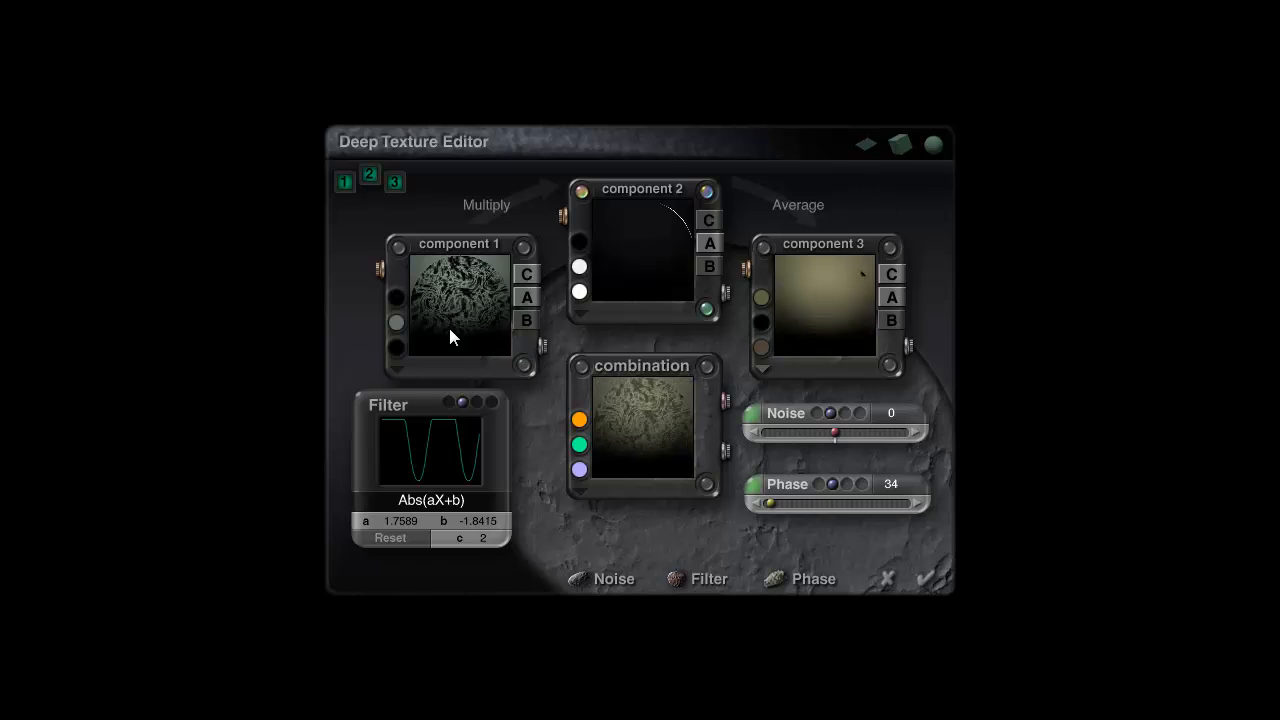
left_click(867, 145)
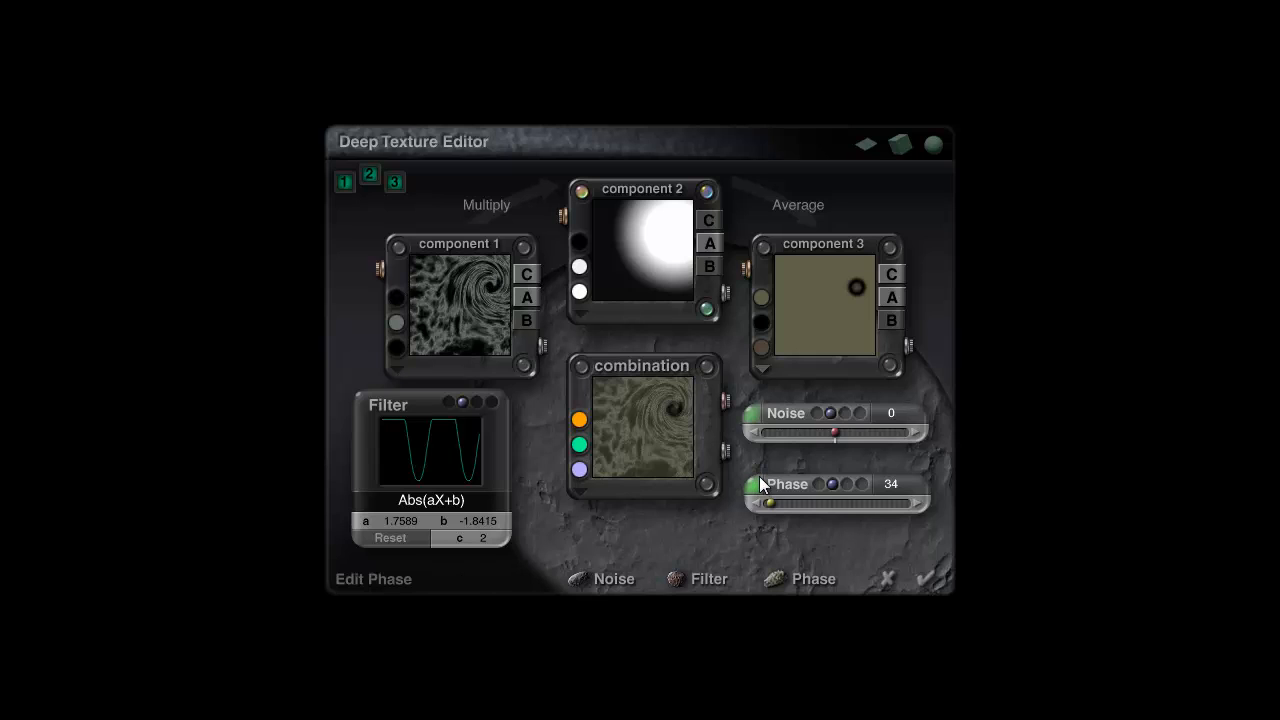
left_click(930, 574)
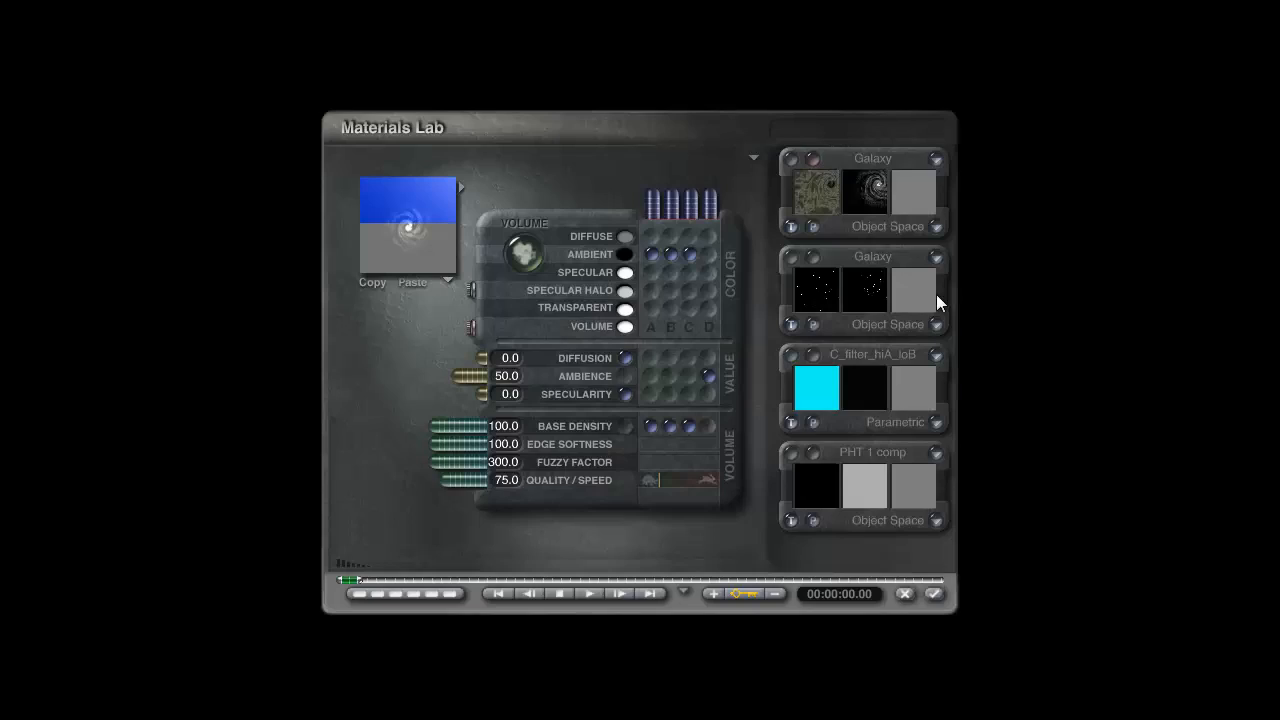
Step: Review the scale, rotation and position of the first Galaxy texture
left_click(786, 161)
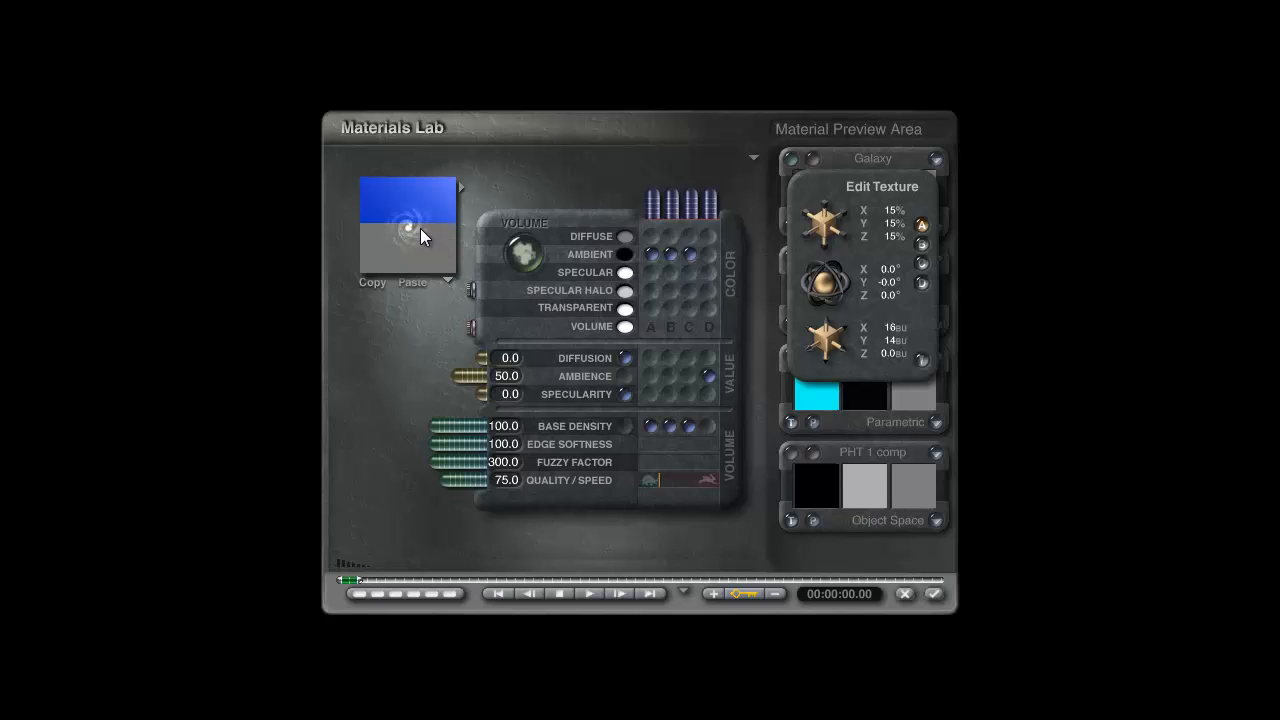
left_click(919, 362)
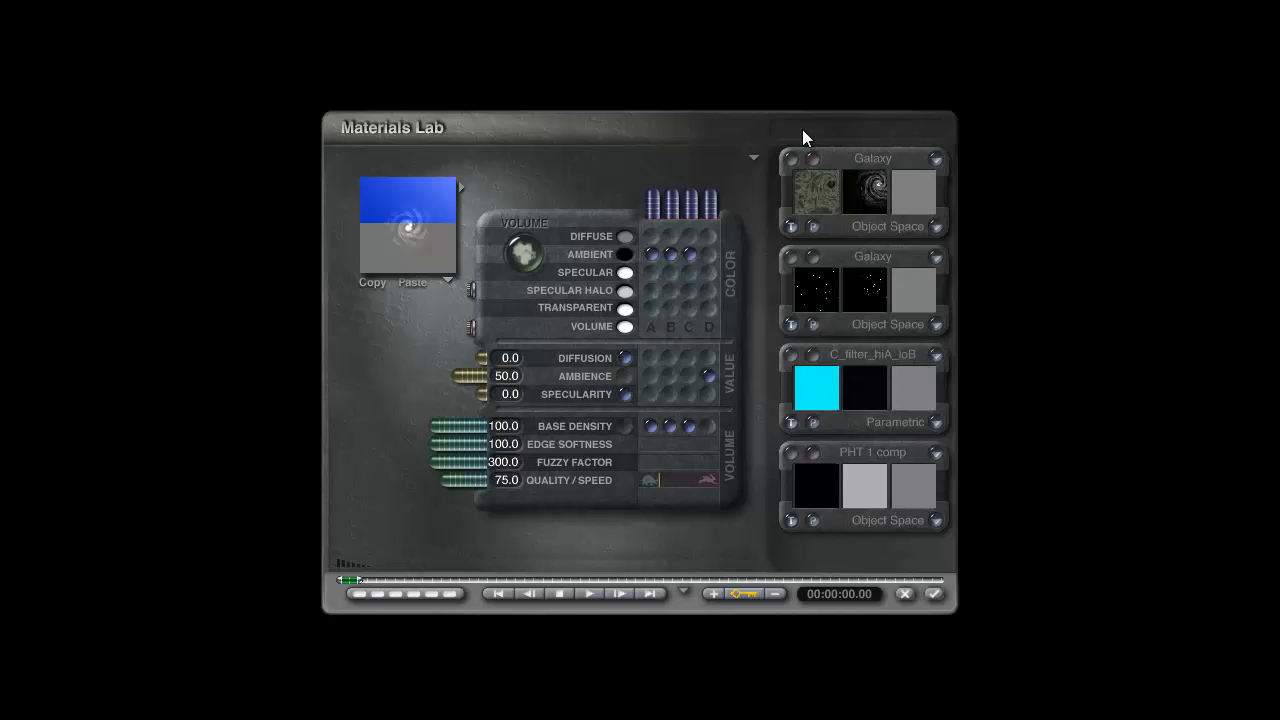
Step: Open the first Galaxy texture for deep editing and recolour component 1's second colour orange and component 3's first and third colours dark green and orange
left_click(811, 161)
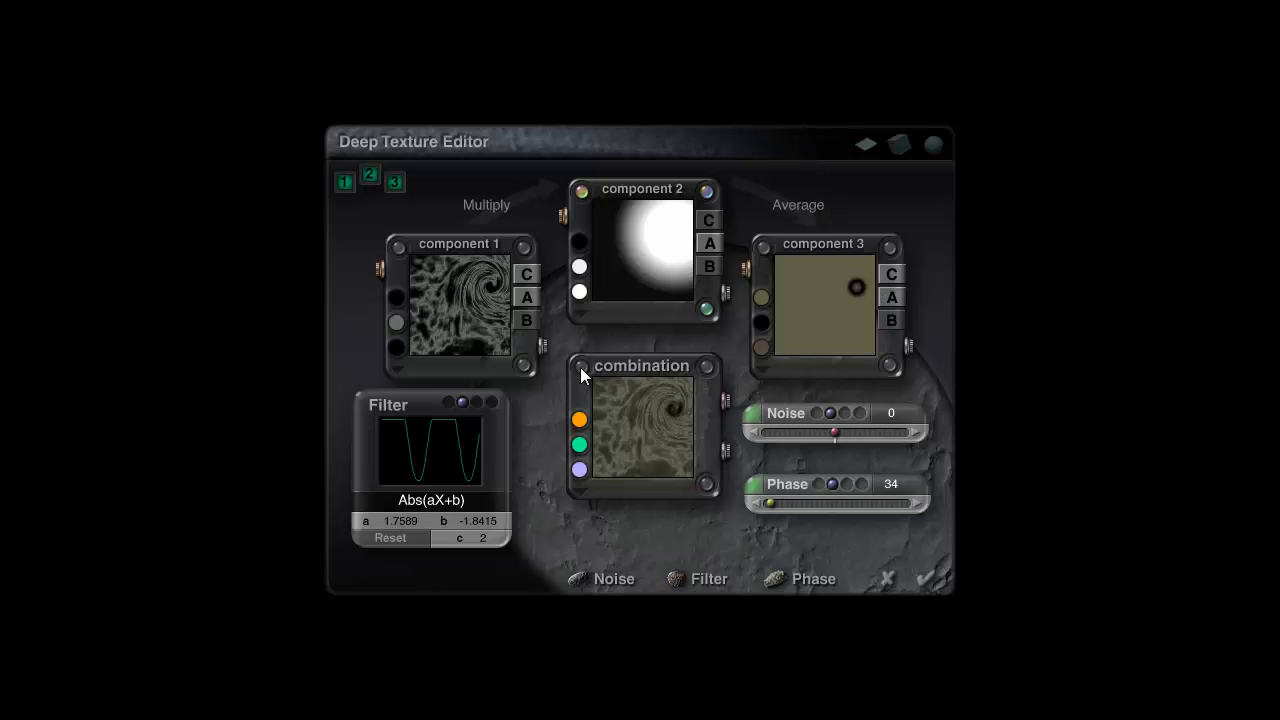
left_click_drag(396, 322, 580, 420)
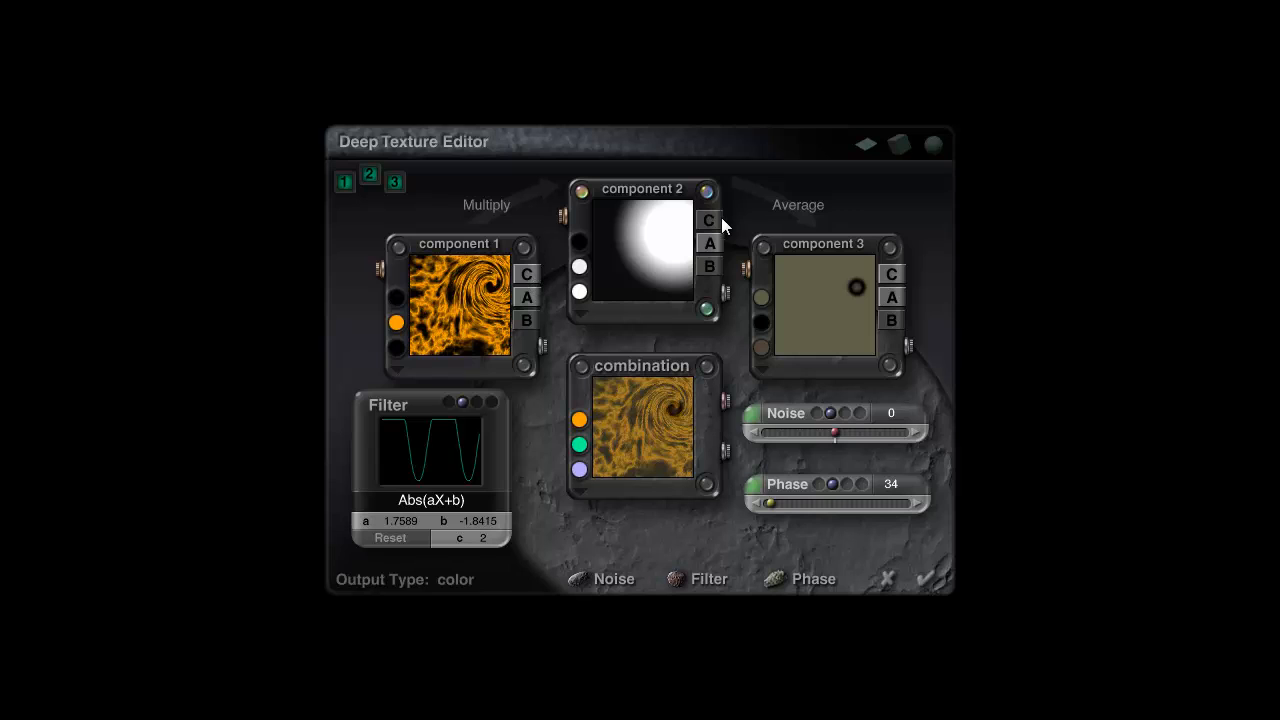
left_click(761, 297)
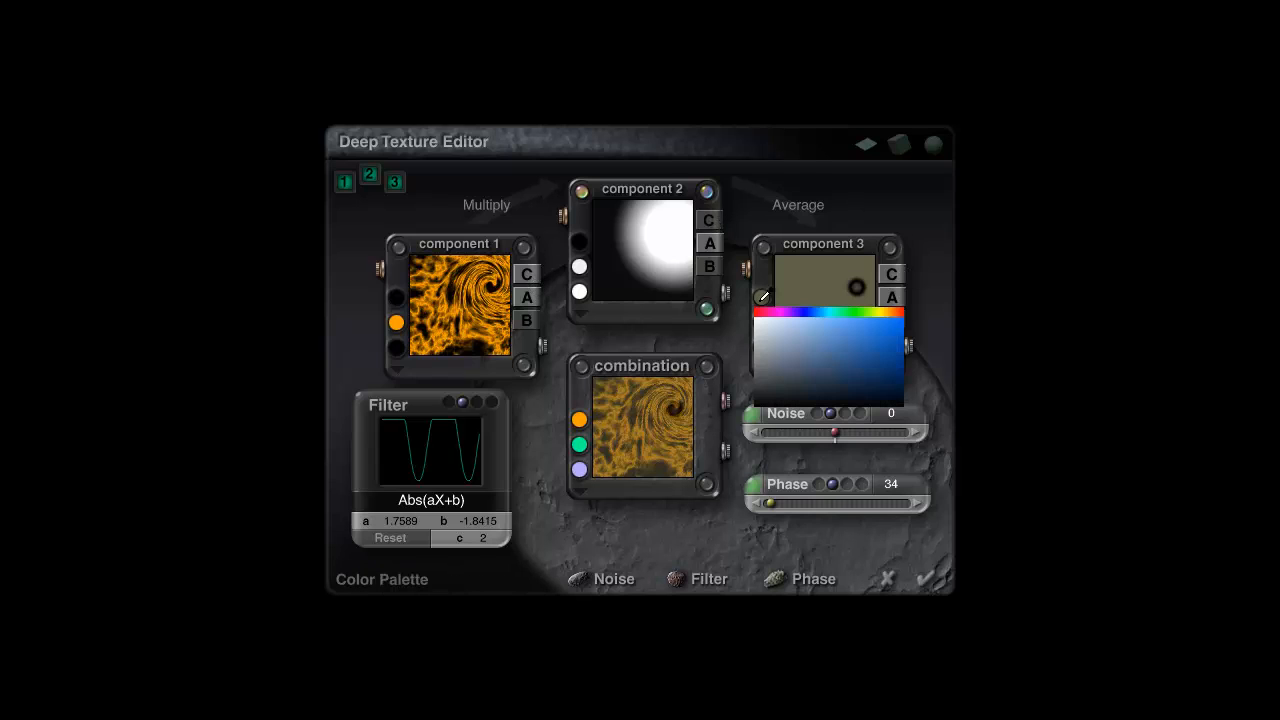
left_click(849, 380)
left_click(762, 348)
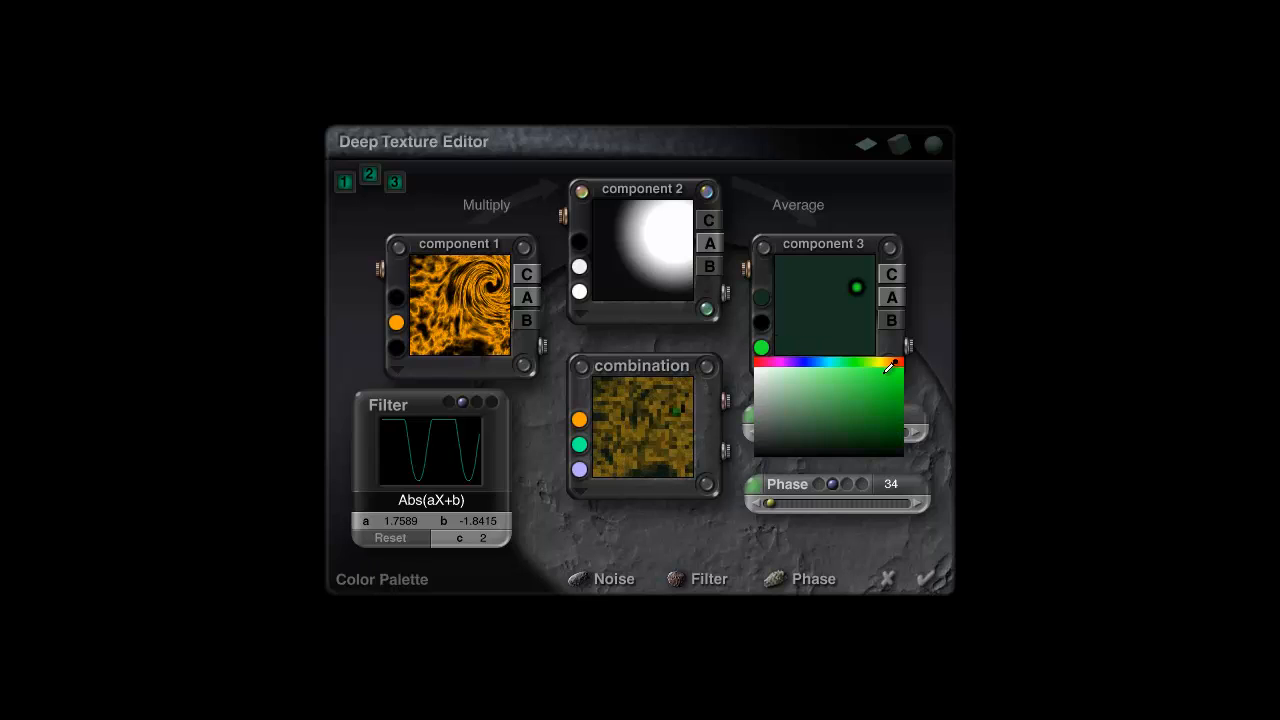
left_click(895, 356)
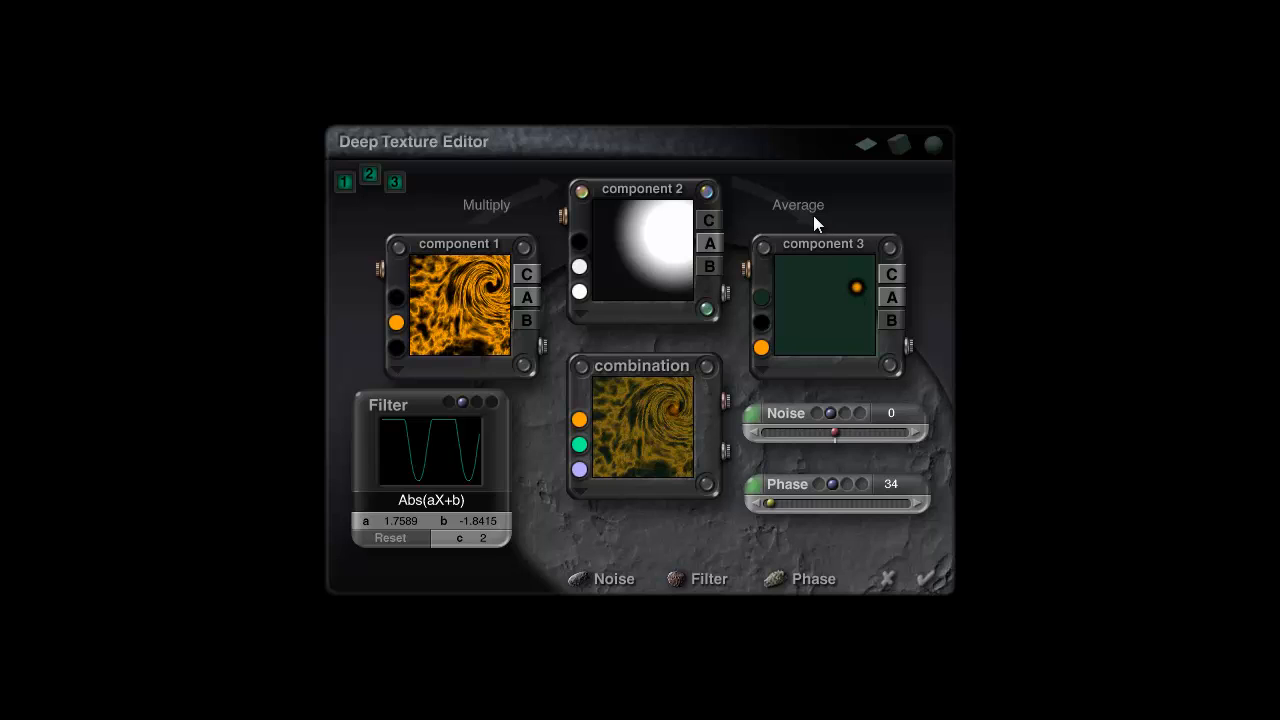
Step: Set component 1's second colour to olive and component 3's first colour to slate blue, and accept the texture
left_click(396, 322)
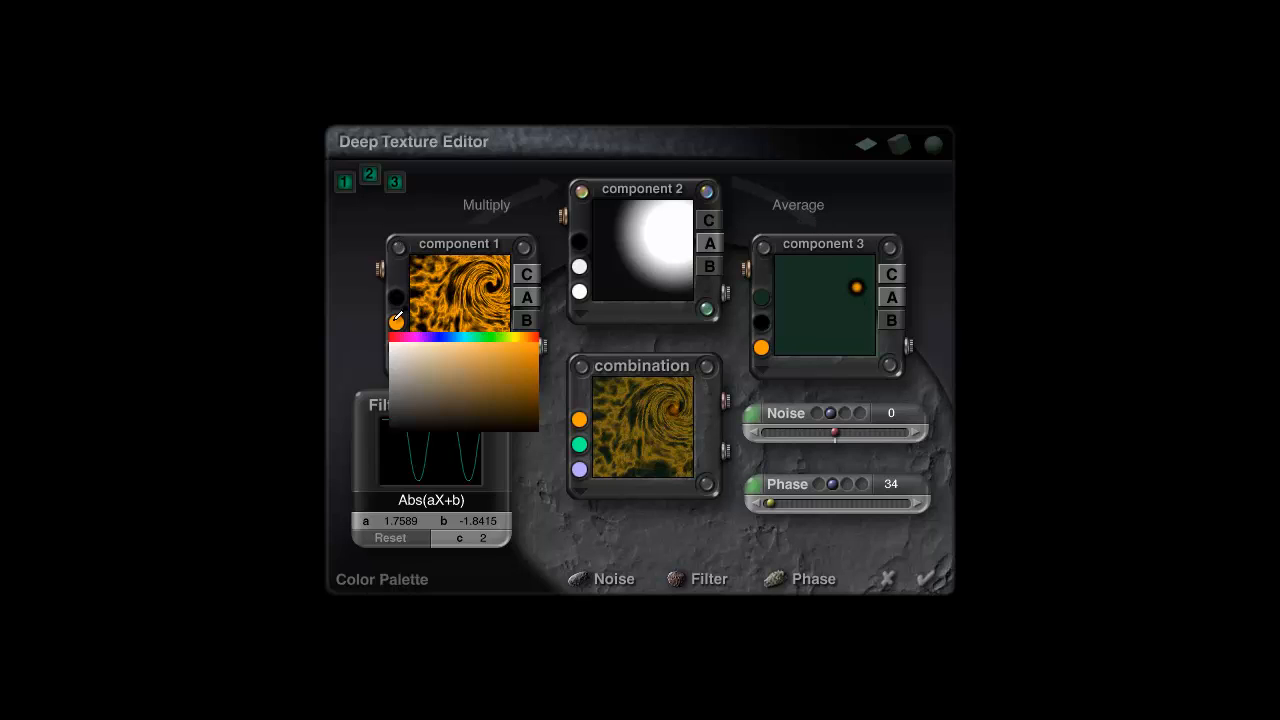
left_click(491, 380)
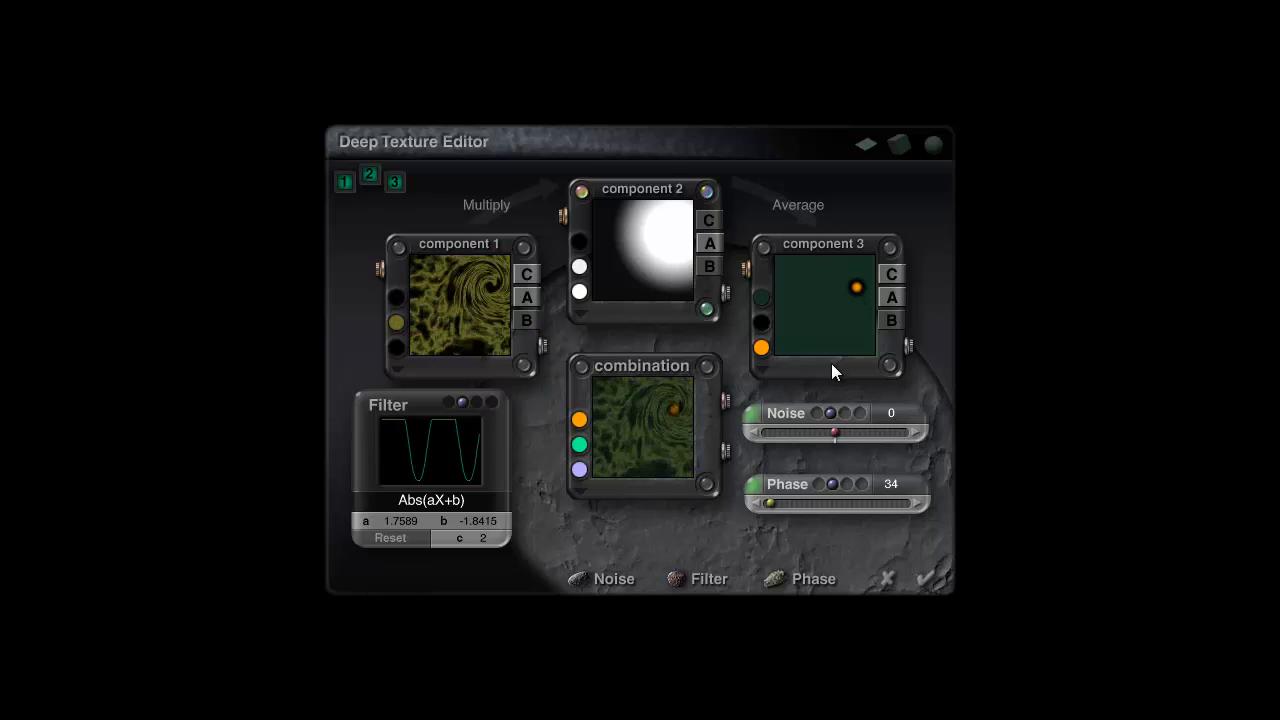
left_click(764, 300)
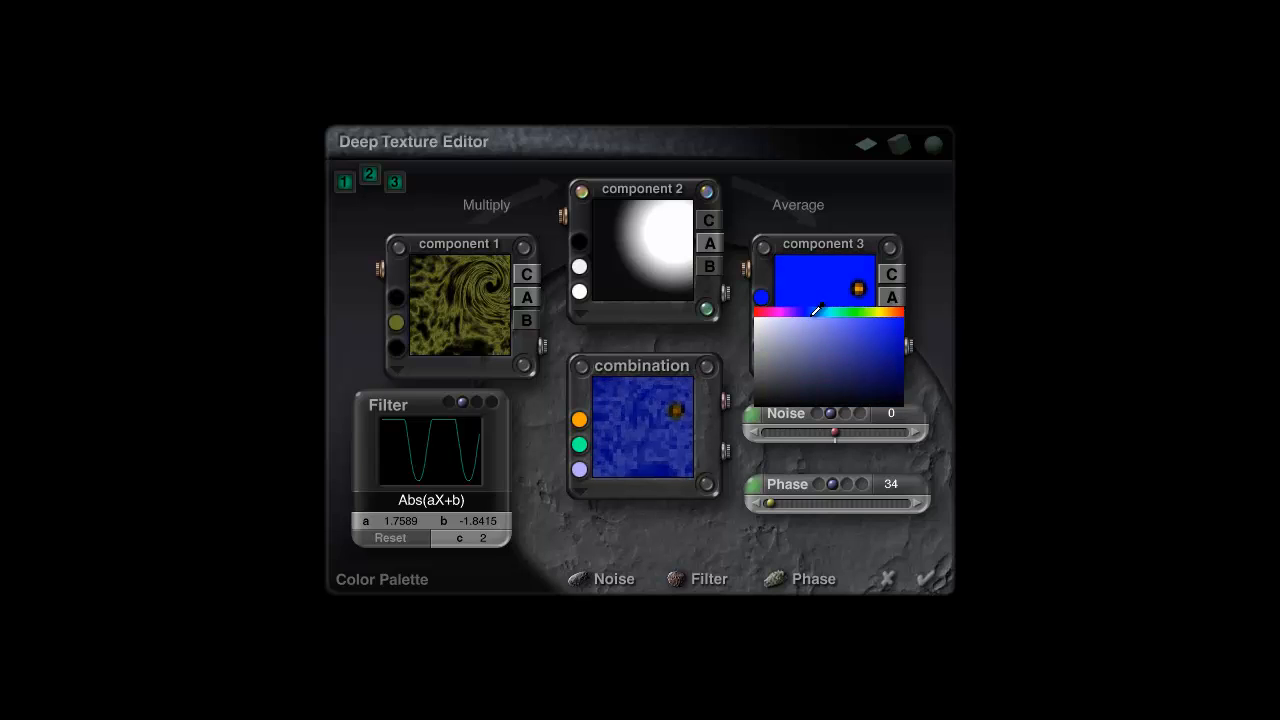
left_click(829, 357)
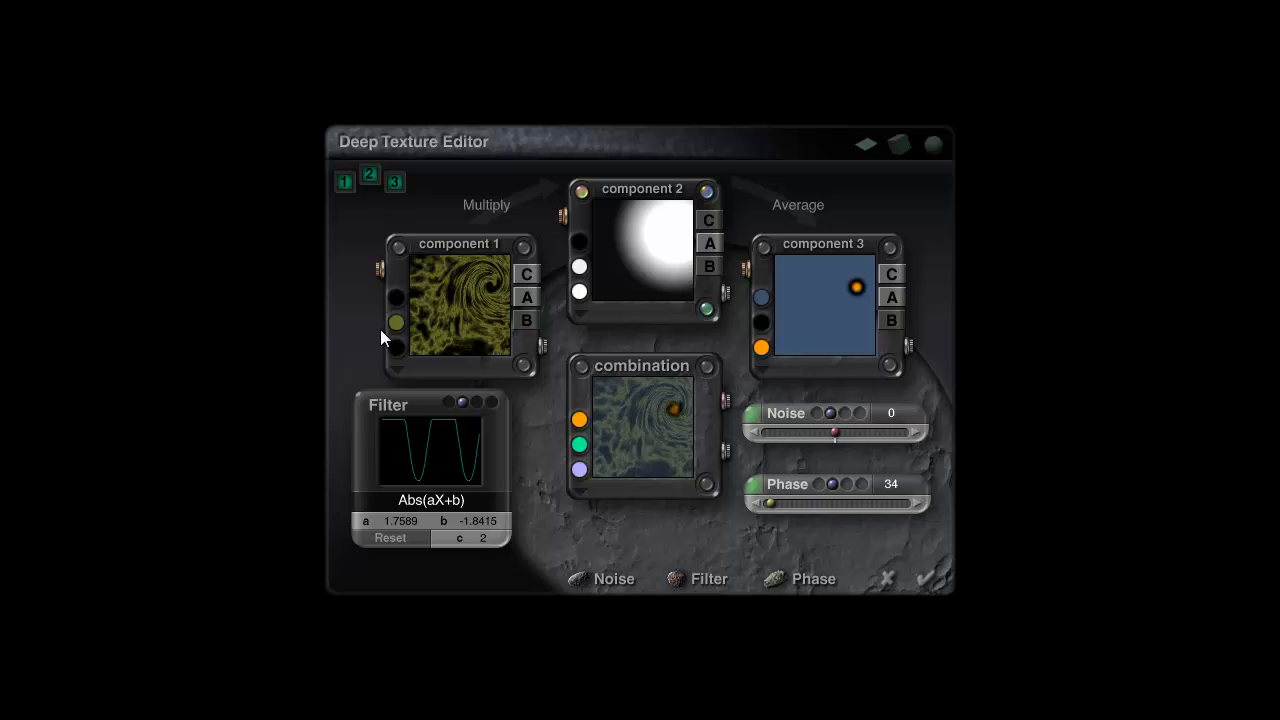
left_click(923, 580)
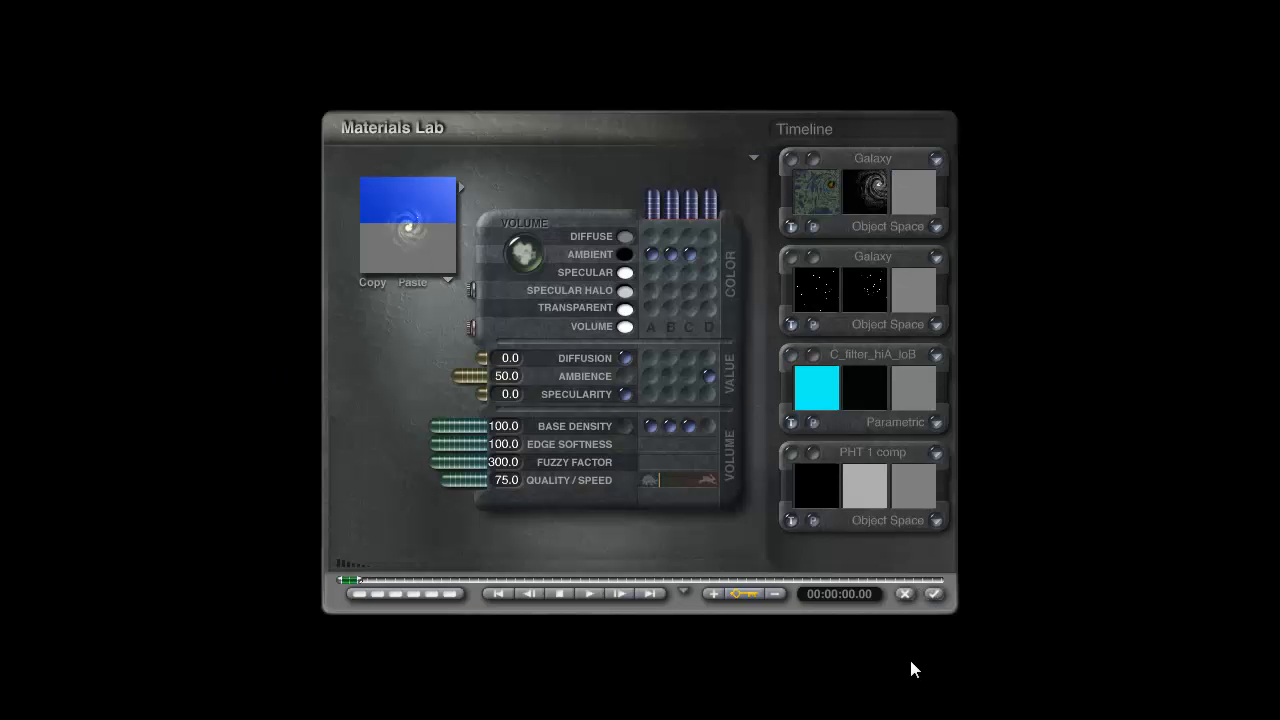
Step: Apply the Galaxy6 material and render a preview of the olive and blue galaxy, and return to the wireframe
left_click(933, 596)
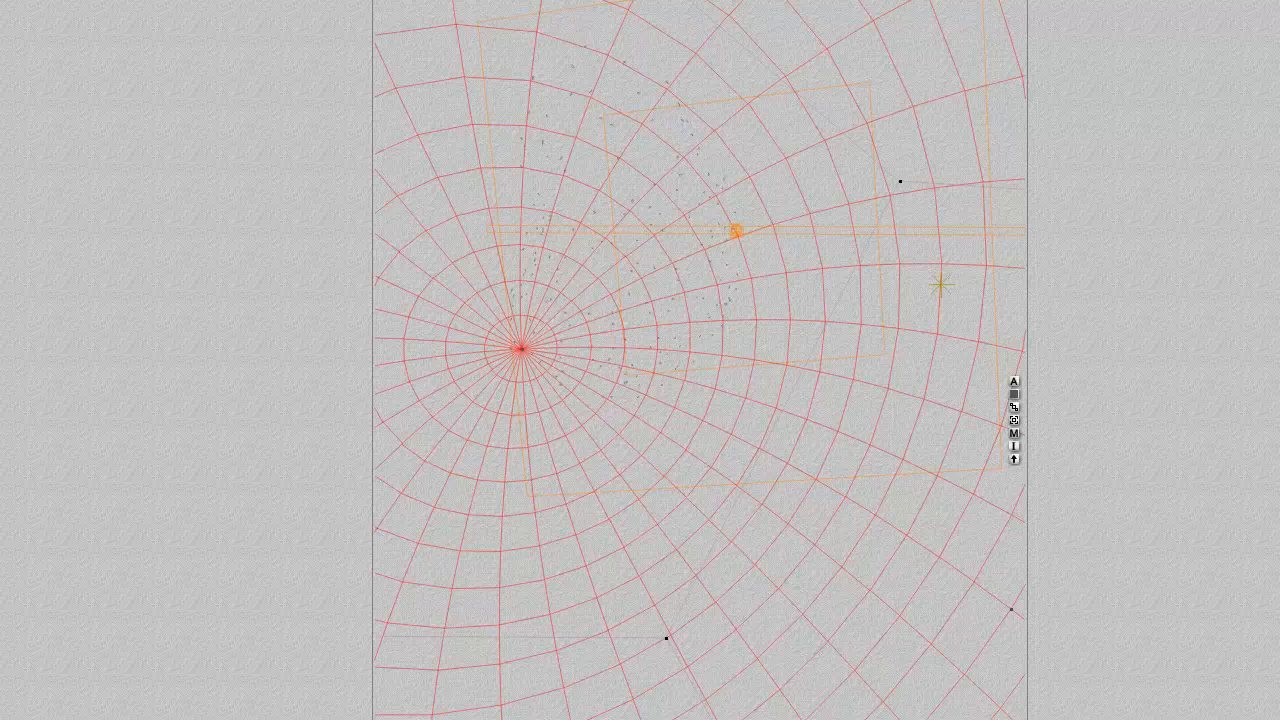
left_click(4, 430)
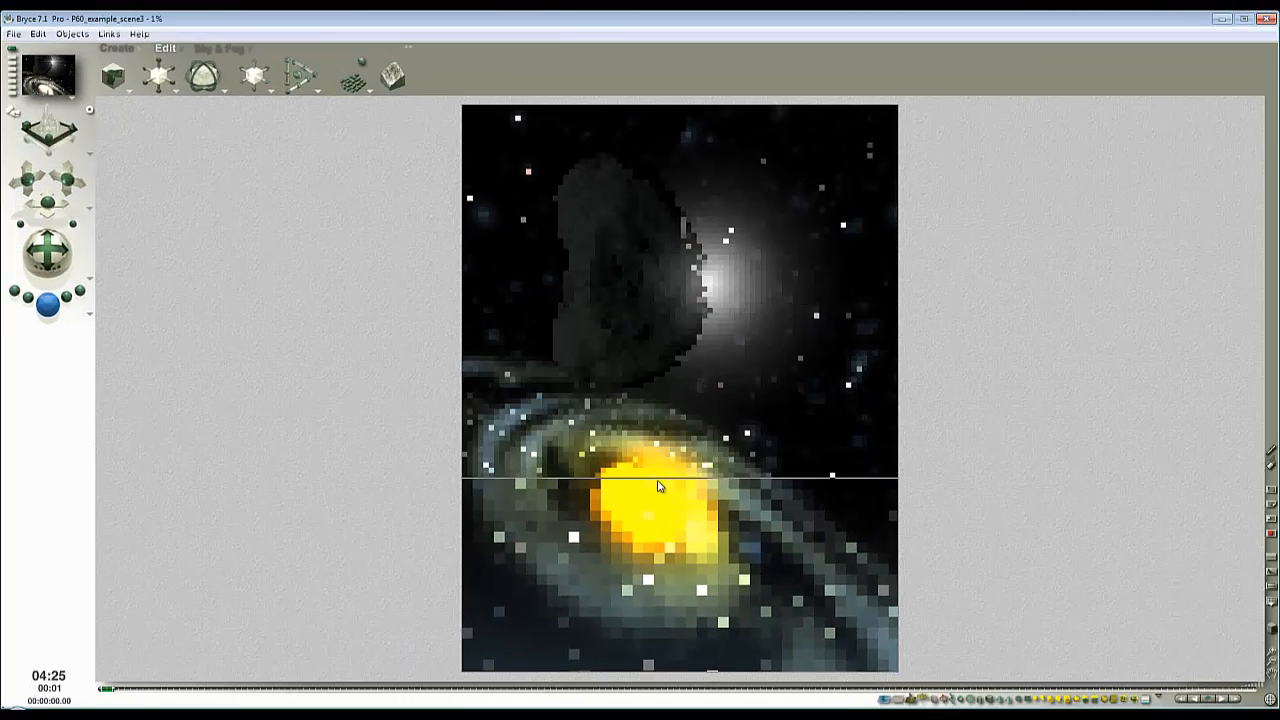
left_click(657, 411)
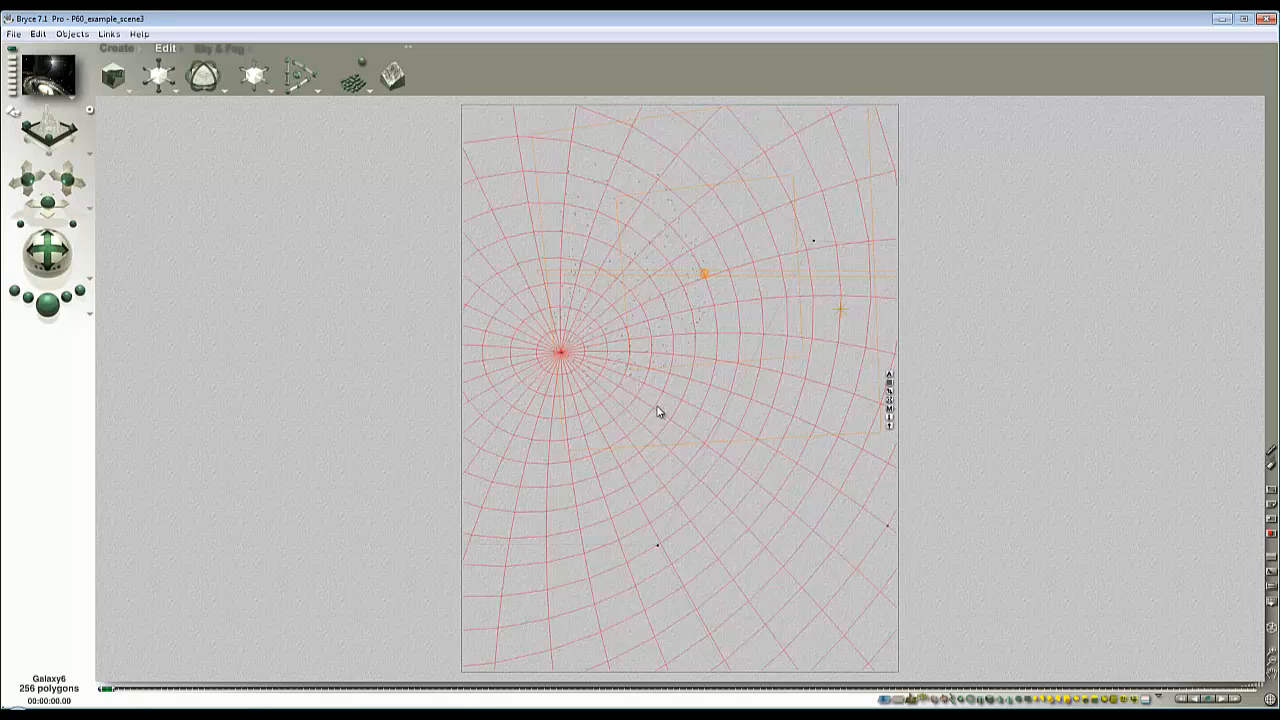
Step: Reopen Galaxy6's first texture, set component 3's third colour to a darker burnt orange, and apply the material
left_click(889, 408)
left_click(755, 225)
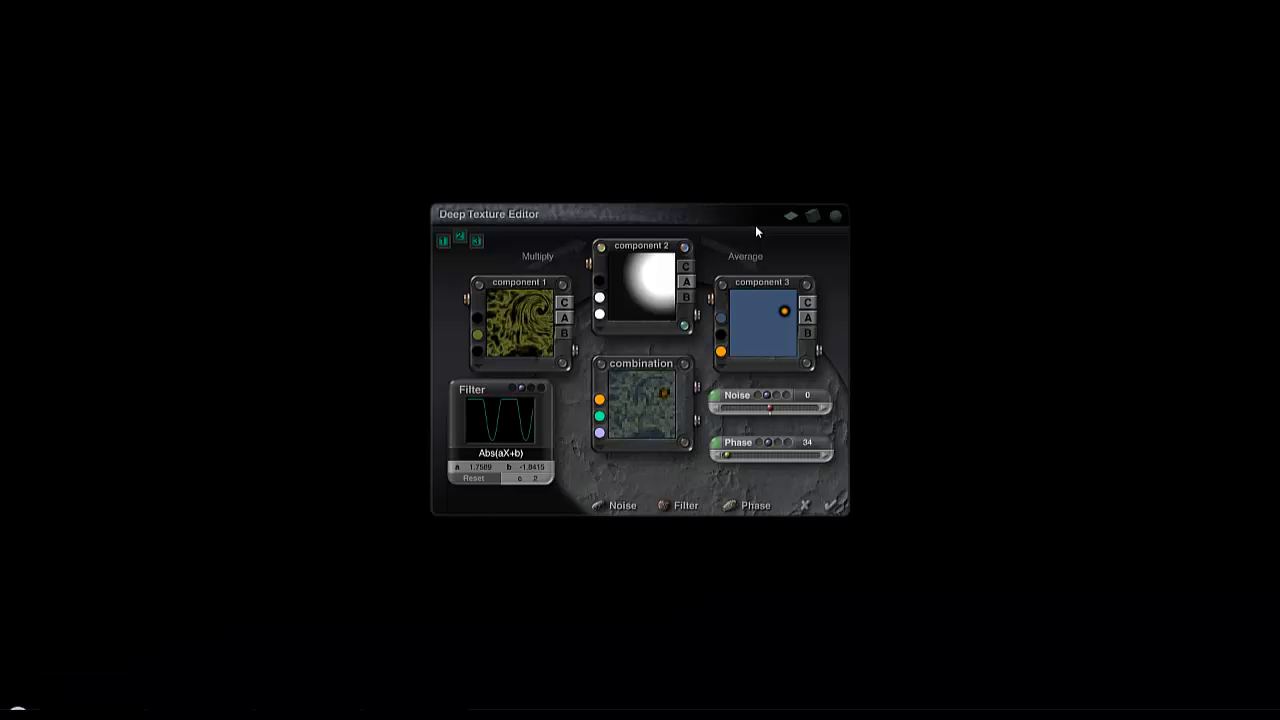
left_click(784, 311)
left_click_drag(718, 360, 634, 363)
left_click(692, 345)
left_click(604, 378)
left_click(761, 419)
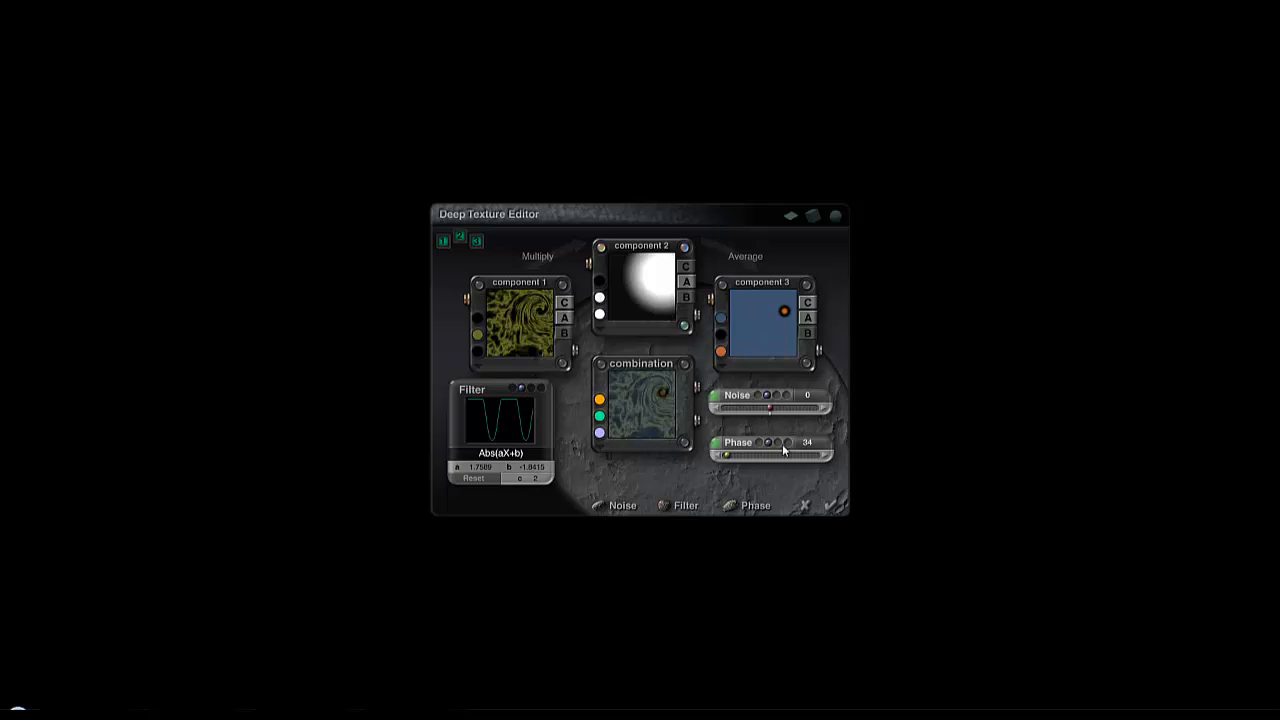
left_click(720, 353)
left_click_drag(684, 346, 580, 378)
left_click(751, 401)
left_click(832, 506)
left_click(837, 519)
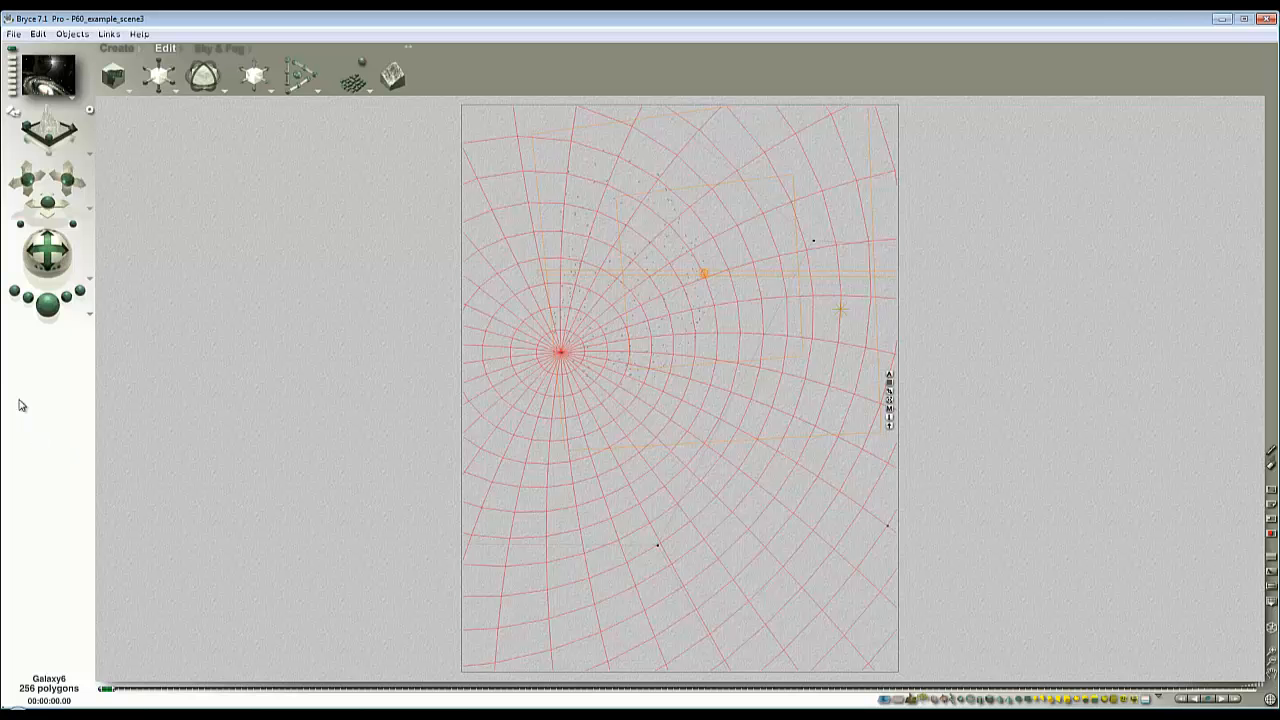
Step: Render a preview to check the galaxy's core colour, and stop the render
left_click(46, 308)
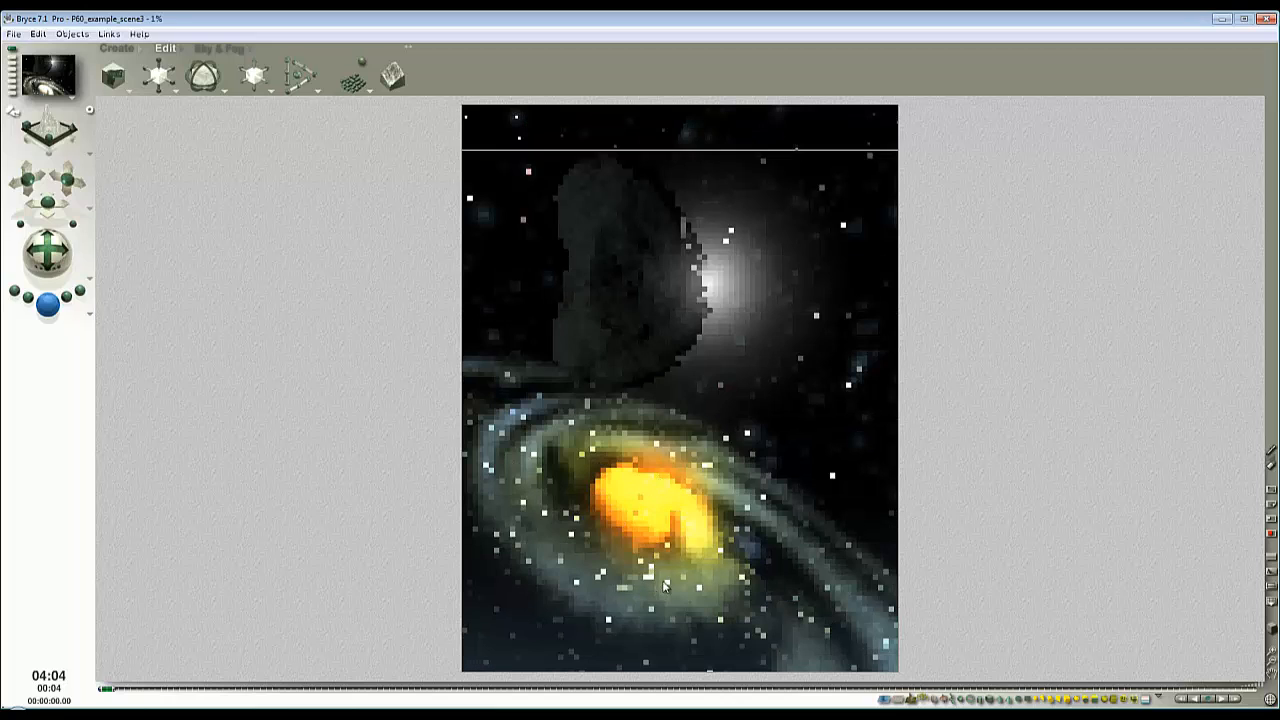
key("Escape")
key("Escape")
Step: Open Galaxy6's second Galaxy texture for deep editing and examine component 1's noise settings
left_click(888, 410)
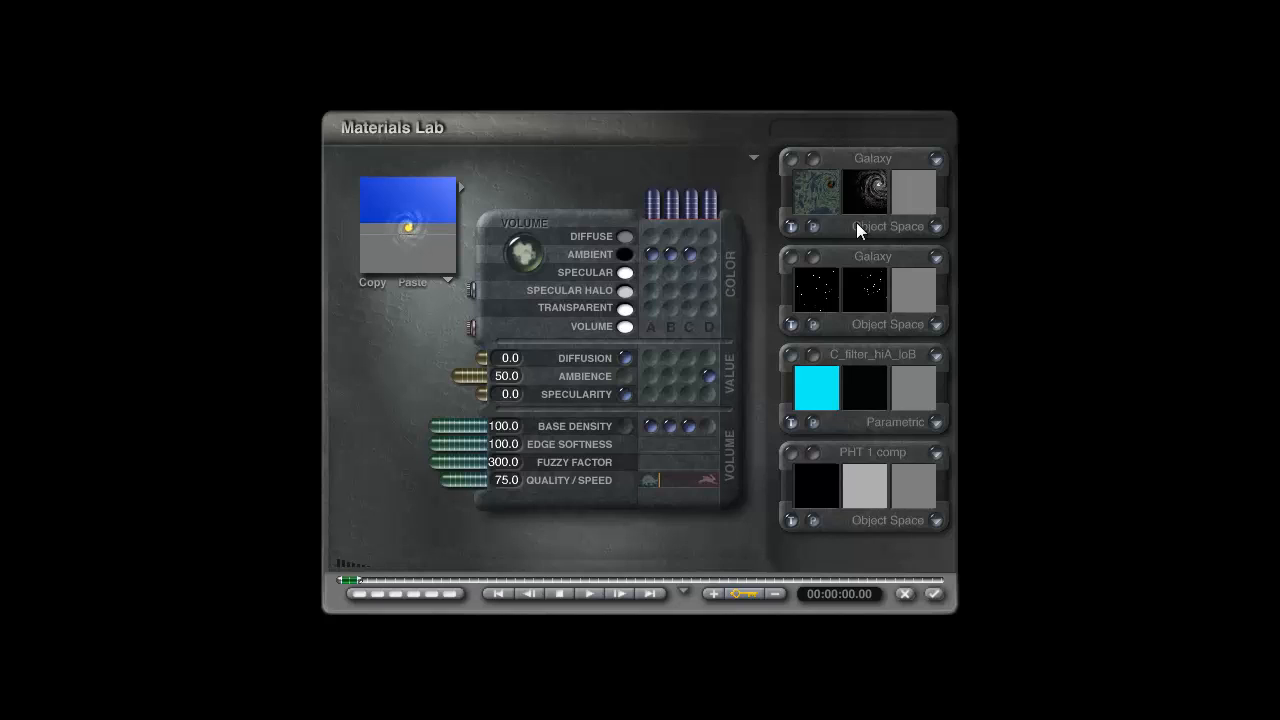
left_click(818, 268)
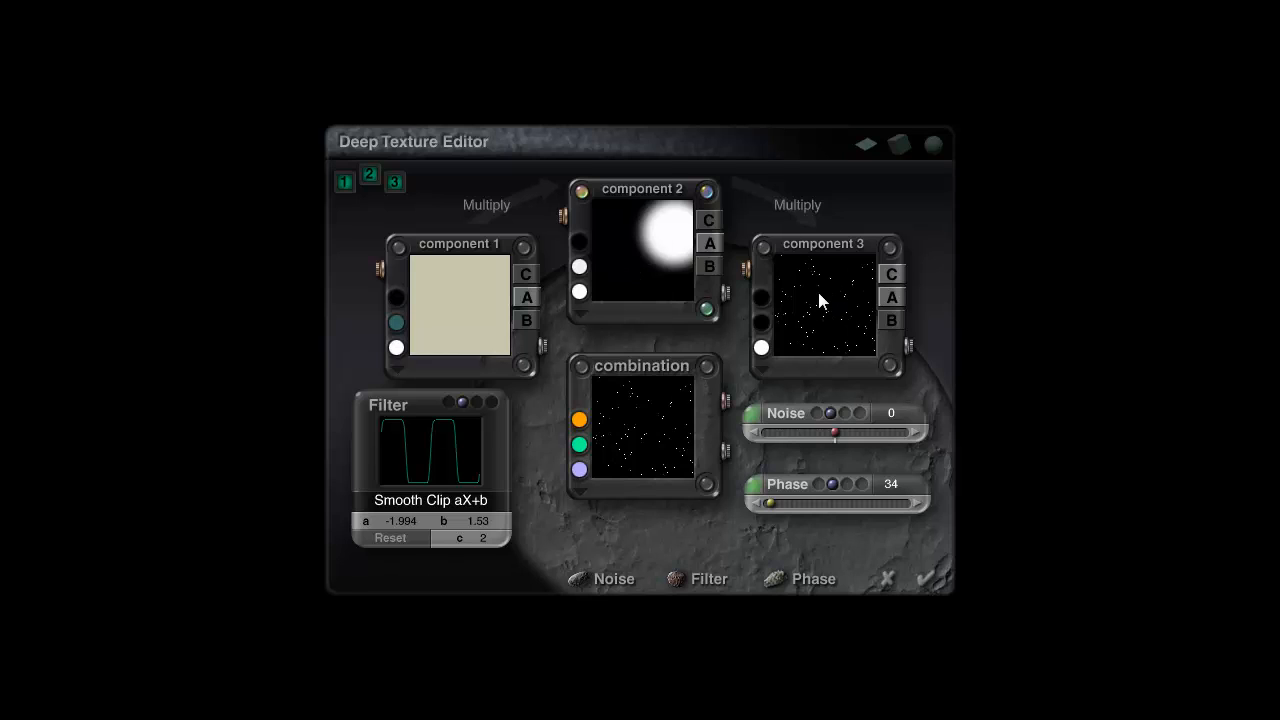
left_click(523, 248)
left_click(751, 411)
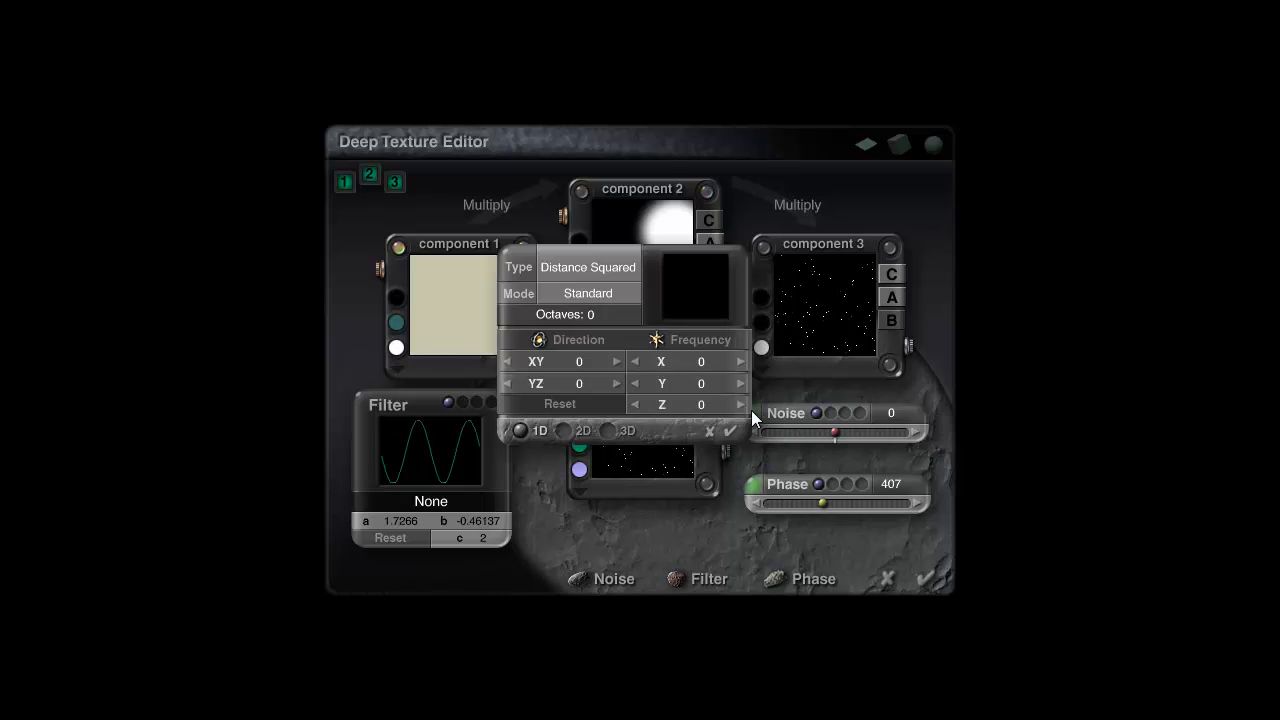
left_click(730, 431)
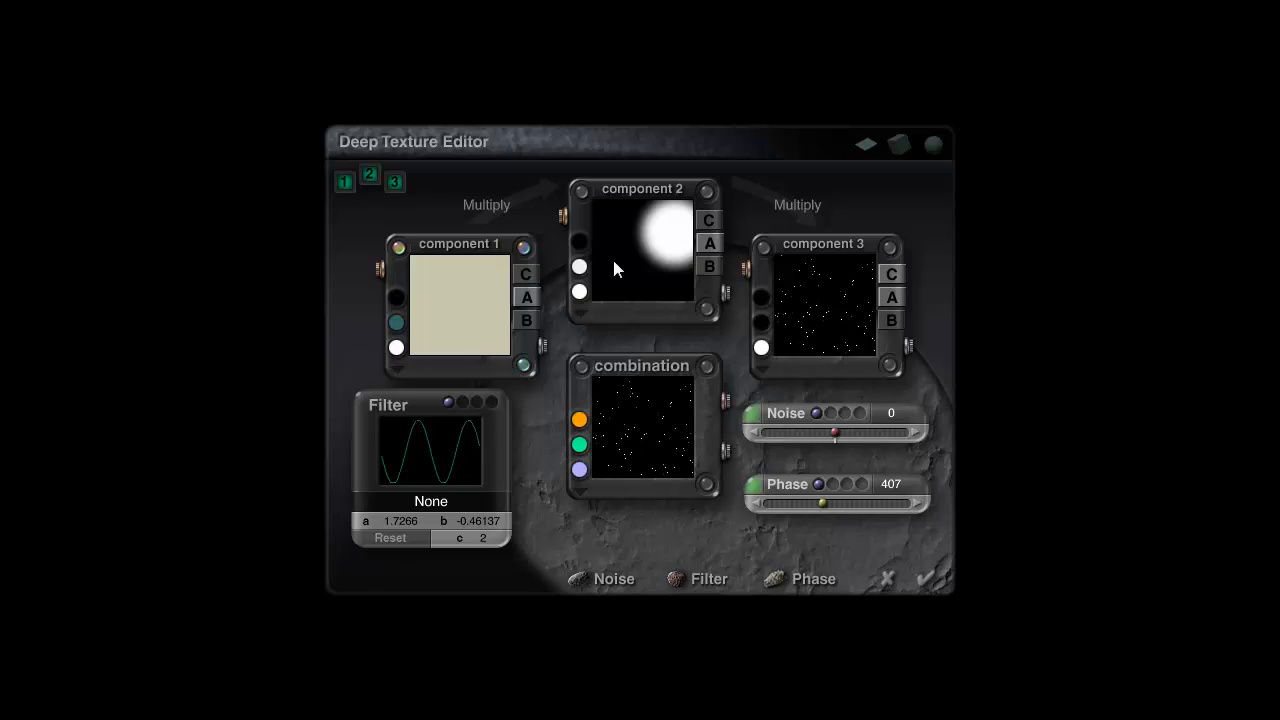
Step: Examine component 2's filter in the second Galaxy texture and review component 1's noise type again for comparison
left_click(707, 190)
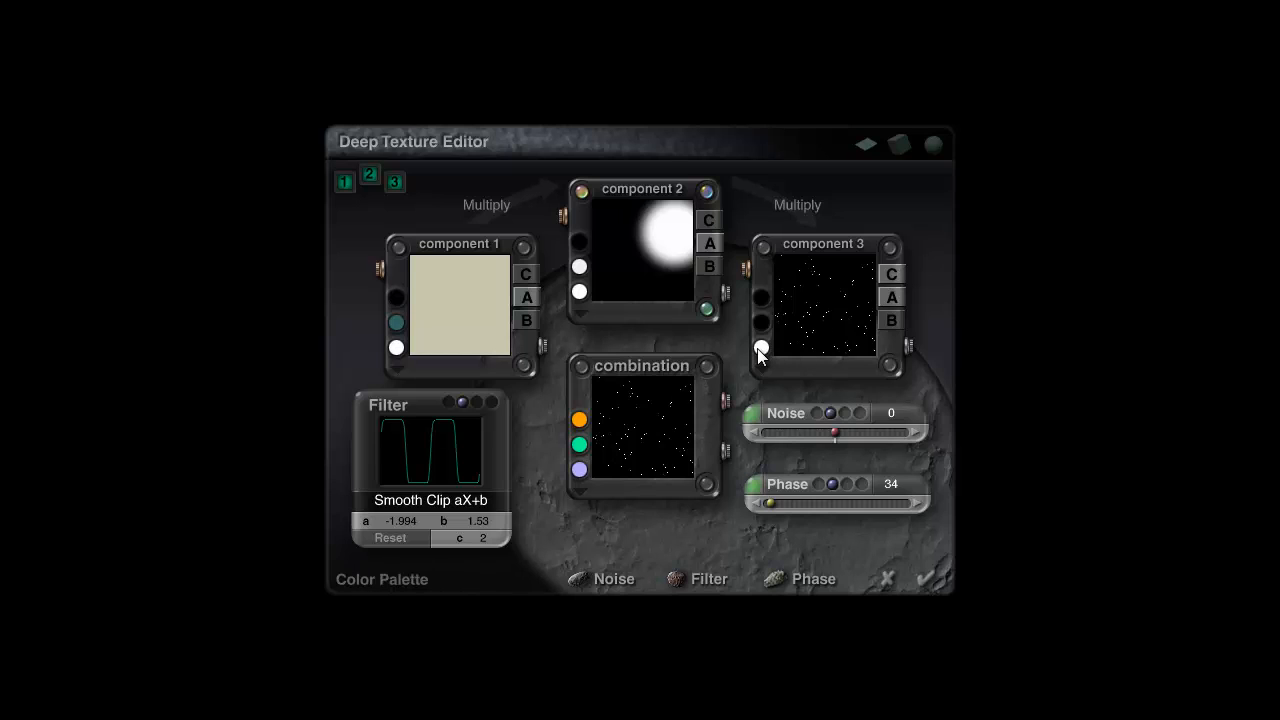
left_click(525, 248)
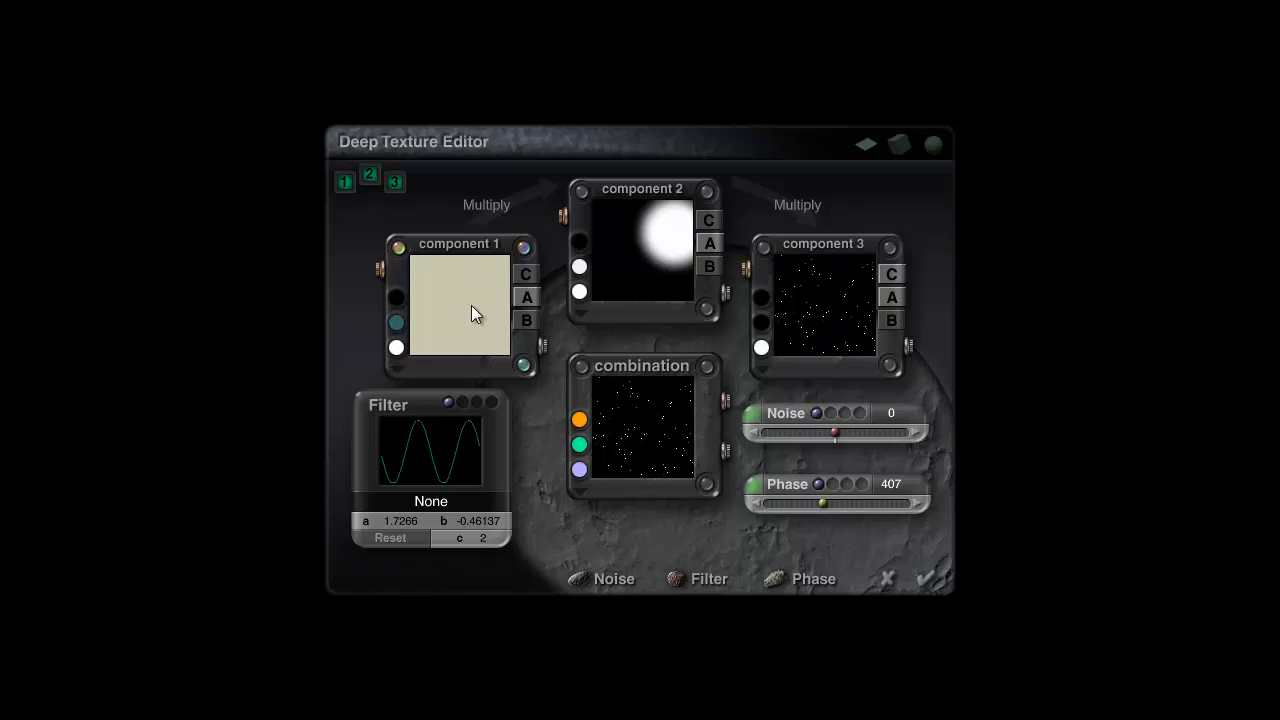
left_click(753, 418)
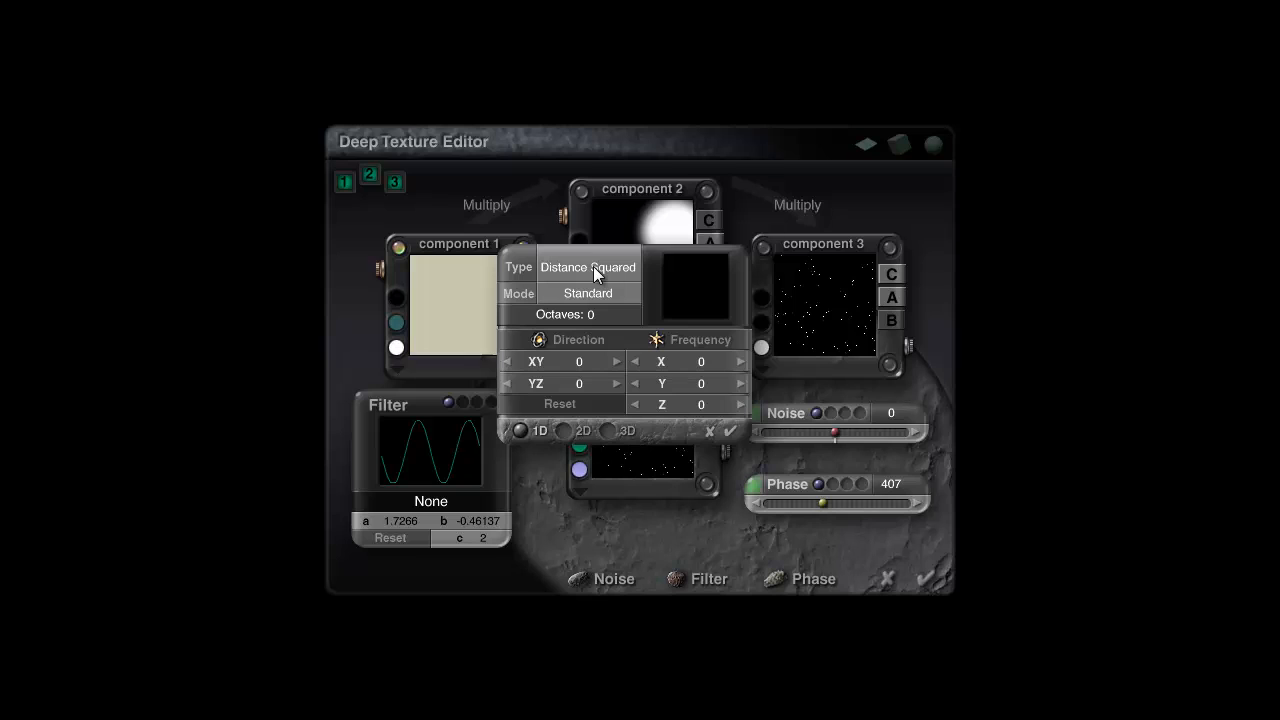
left_click(730, 431)
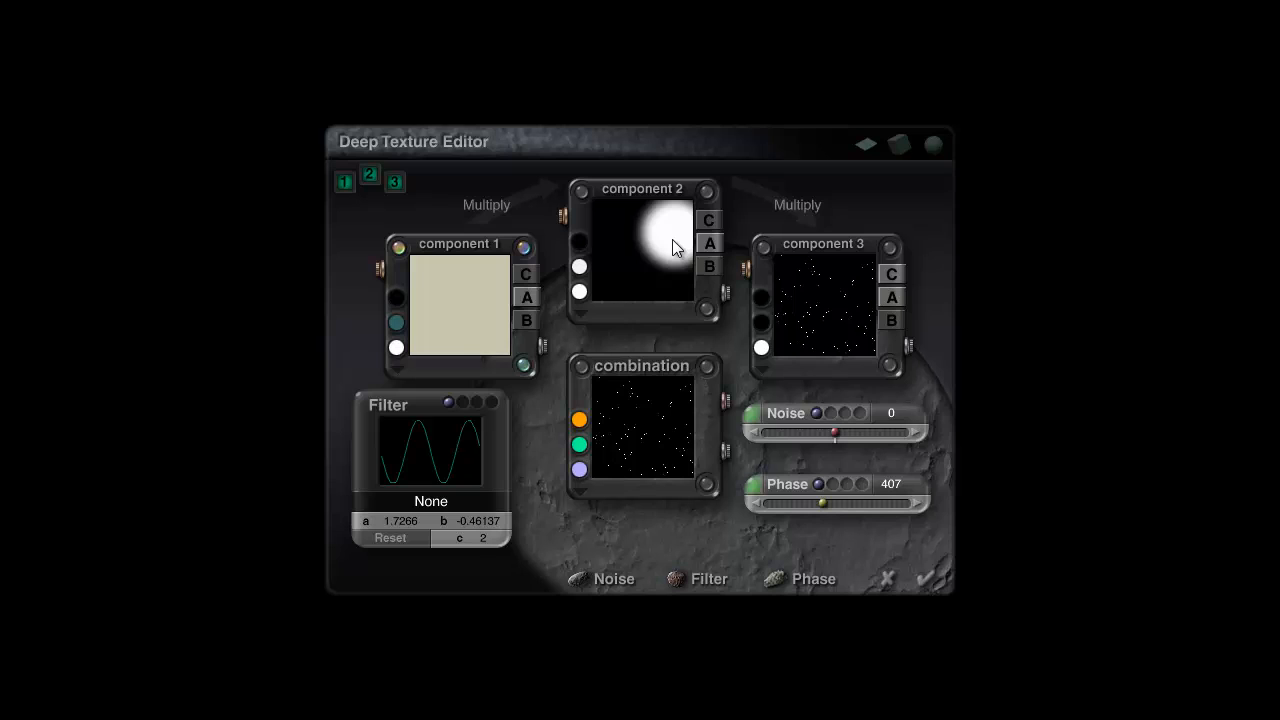
Step: Examine component 2's phase settings in the second Galaxy texture and return to the Materials Lab
left_click(714, 222)
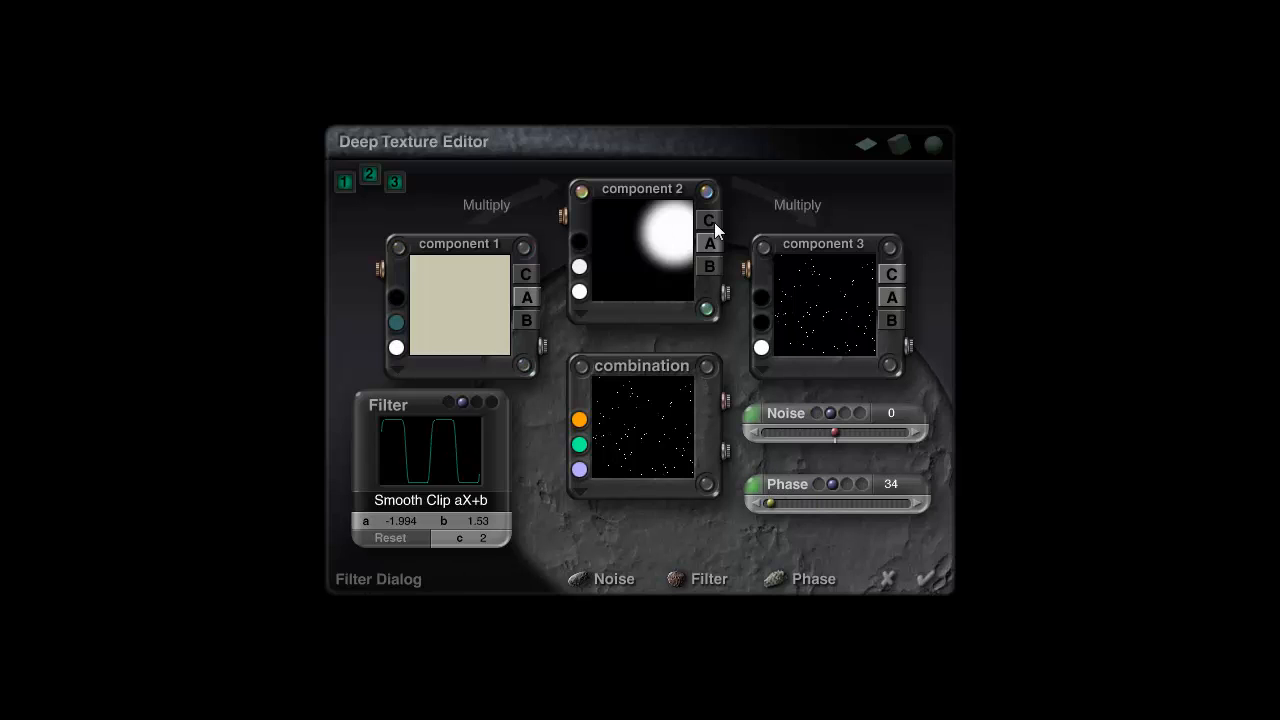
left_click(755, 486)
left_click(736, 430)
left_click(926, 578)
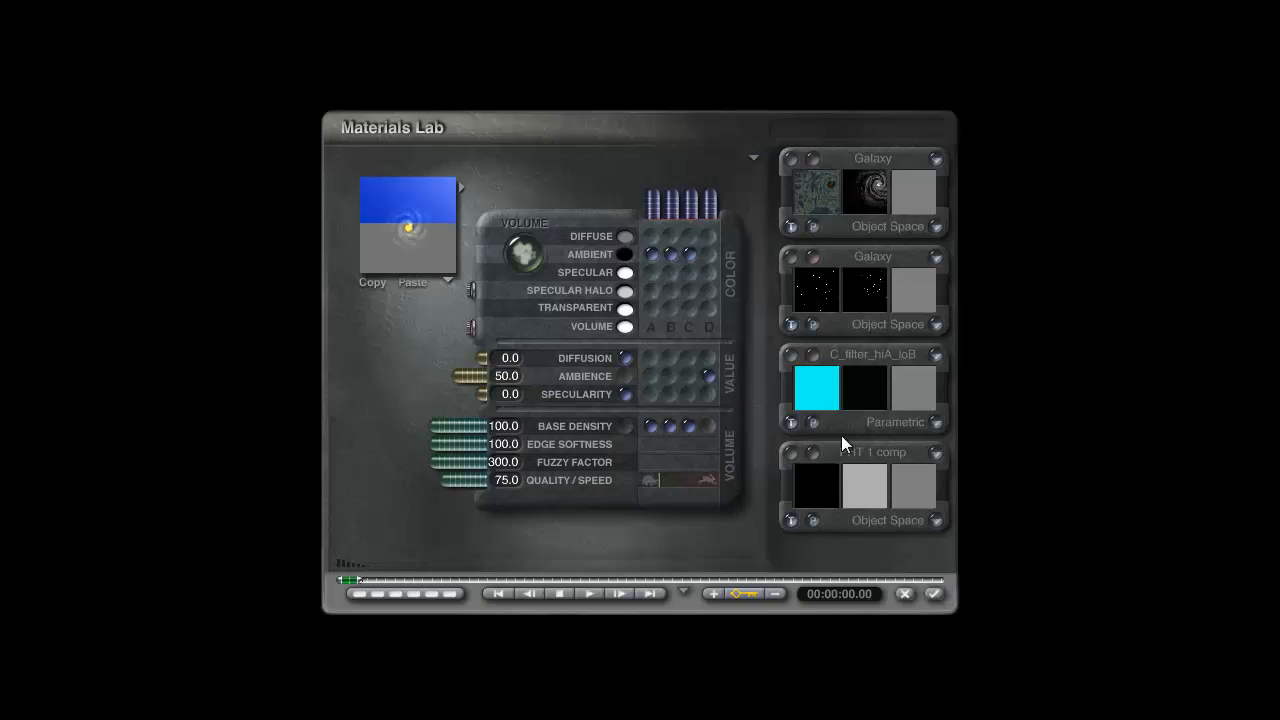
Step: Examine the C_filter_hiA_loB texture's component and filter, and return to the scene
left_click(812, 354)
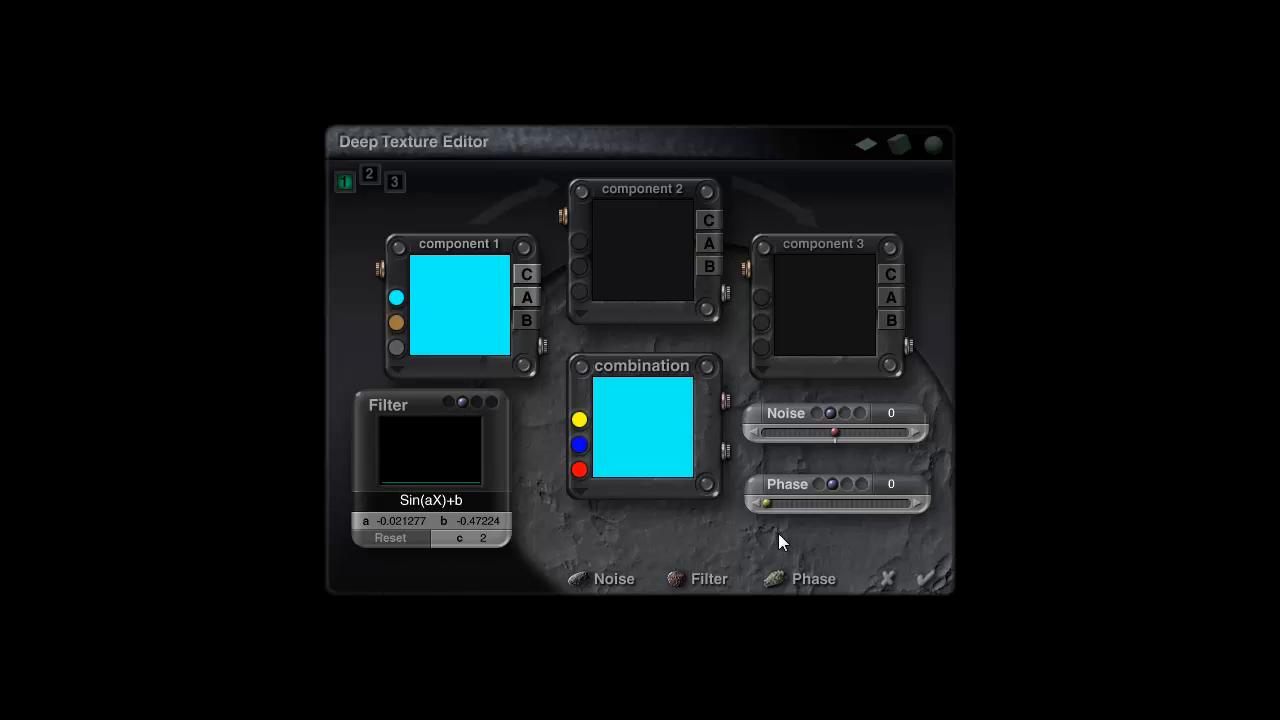
left_click(924, 580)
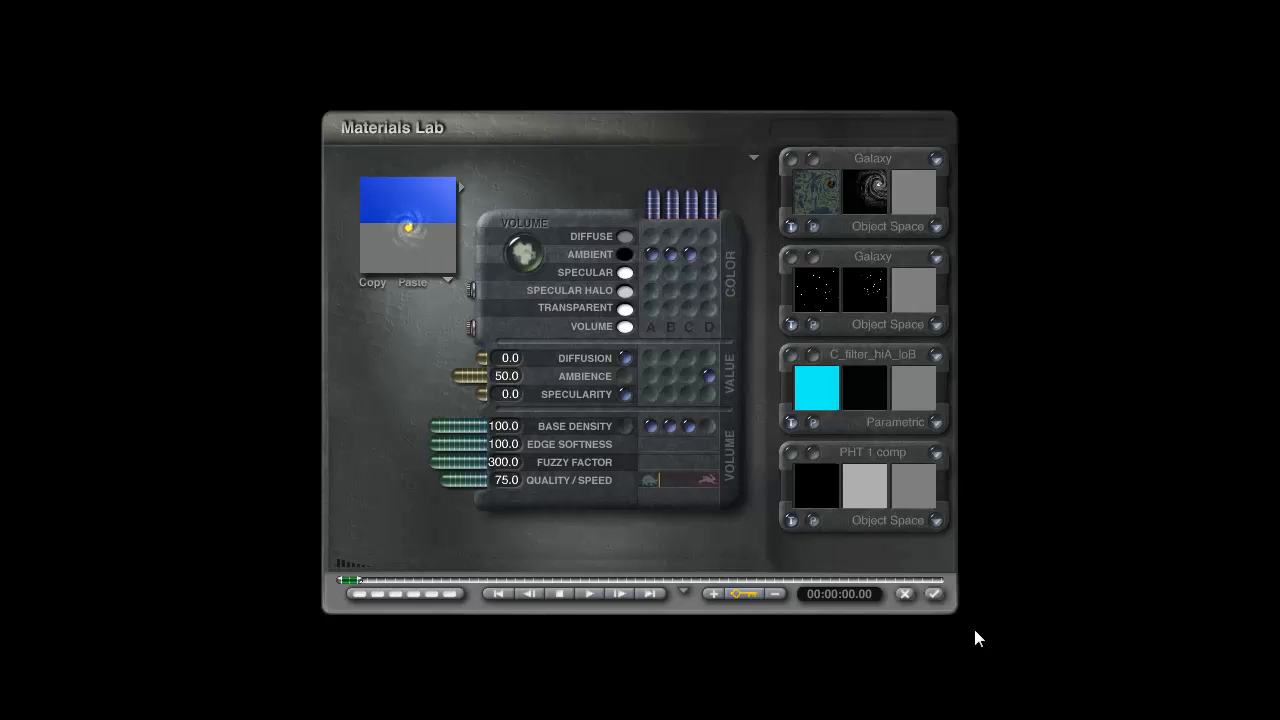
left_click(933, 594)
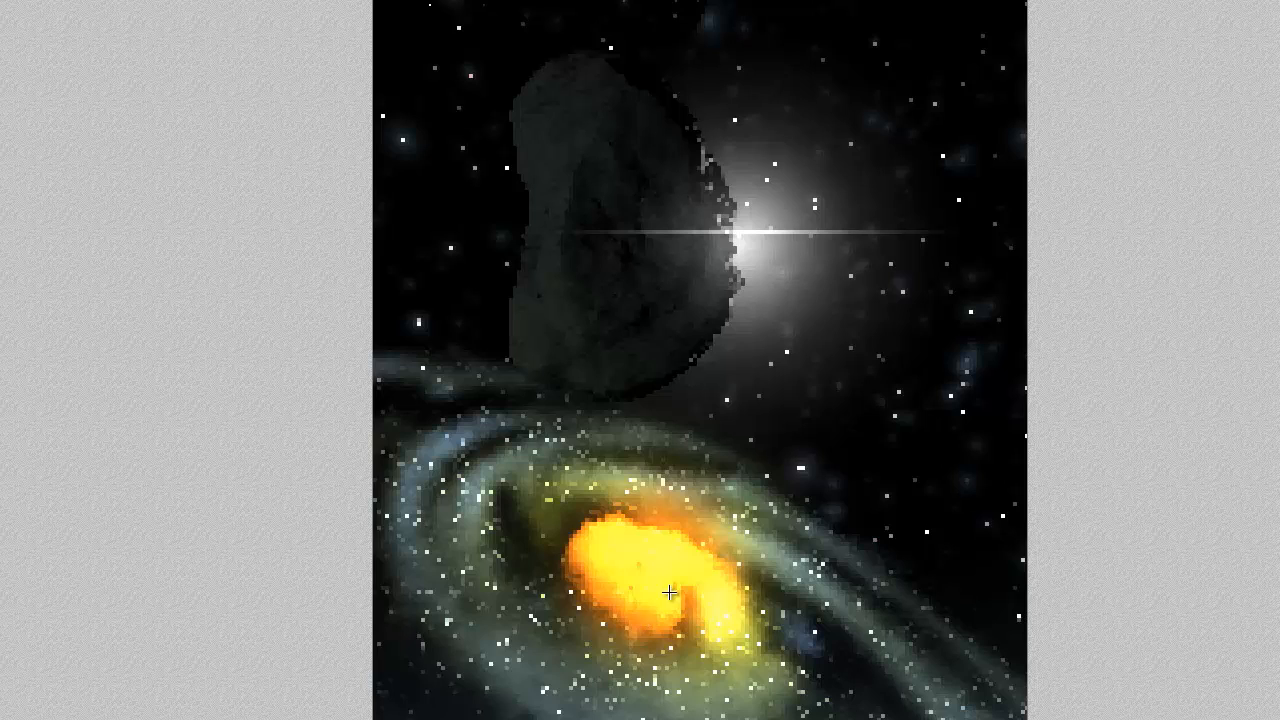
Step: Reopen Galaxy6's first texture and set component 1's second colour to component 3's burnt orange and component 3's first colour to muted reddish brown
left_click(697, 413)
left_click(1014, 436)
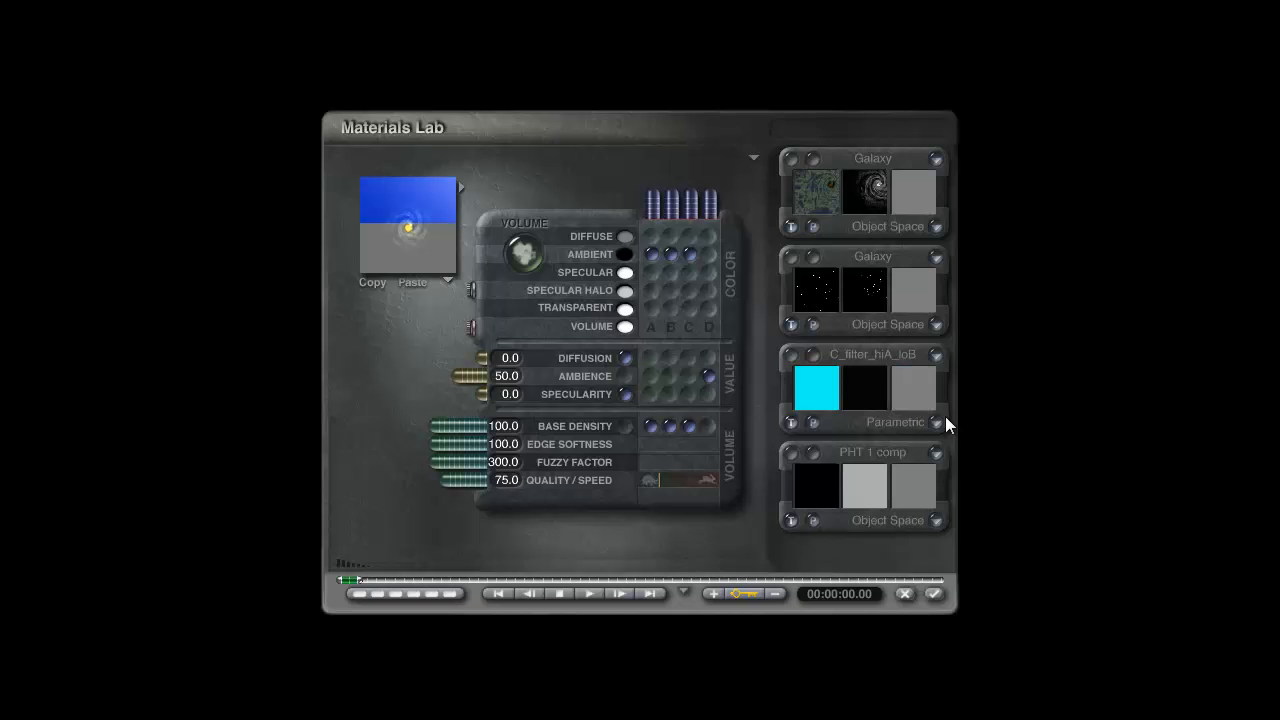
left_click(815, 158)
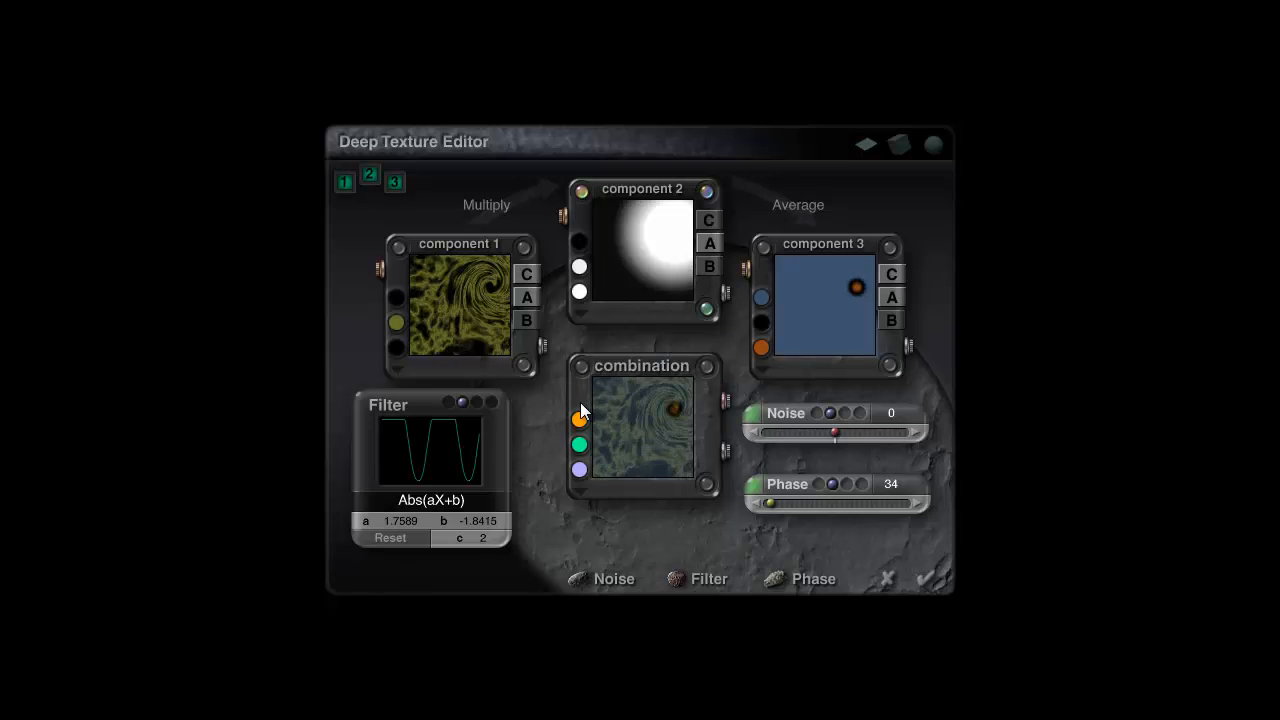
left_click_drag(397, 322, 762, 348)
left_click_drag(761, 298, 816, 368)
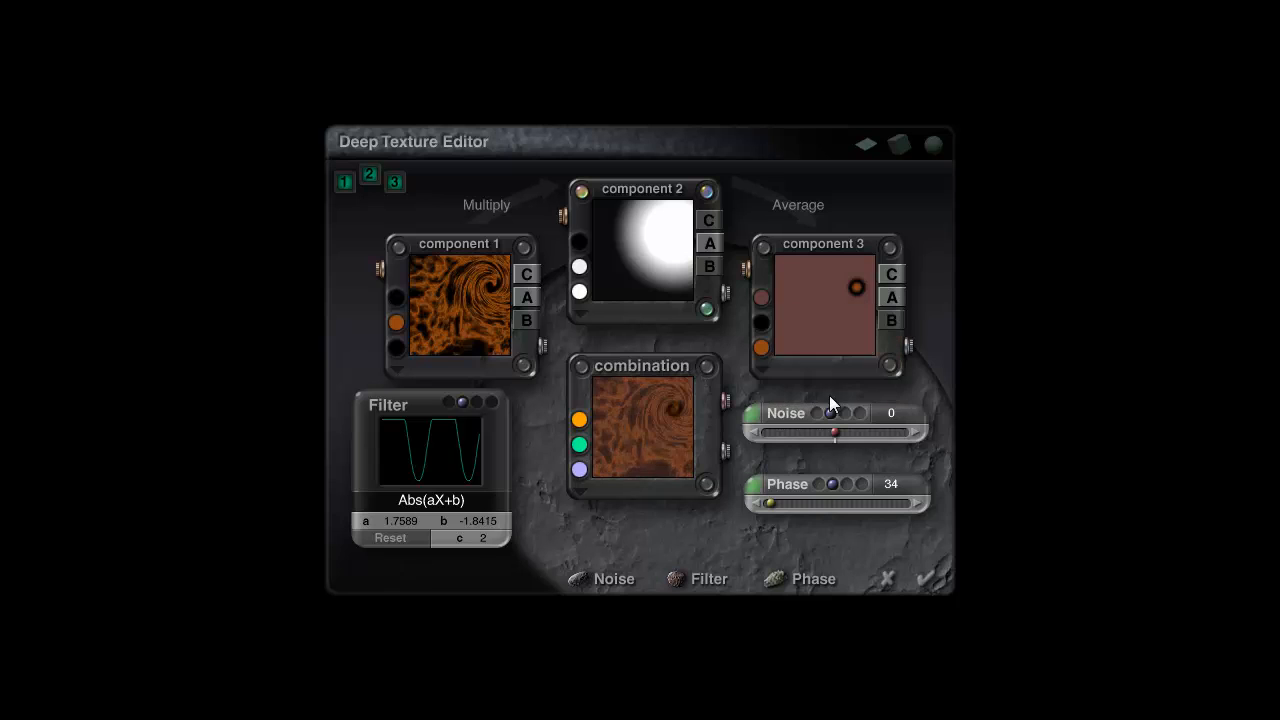
Step: Accept the recoloured texture, apply the material to Galaxy6 and render the scene
left_click(947, 583)
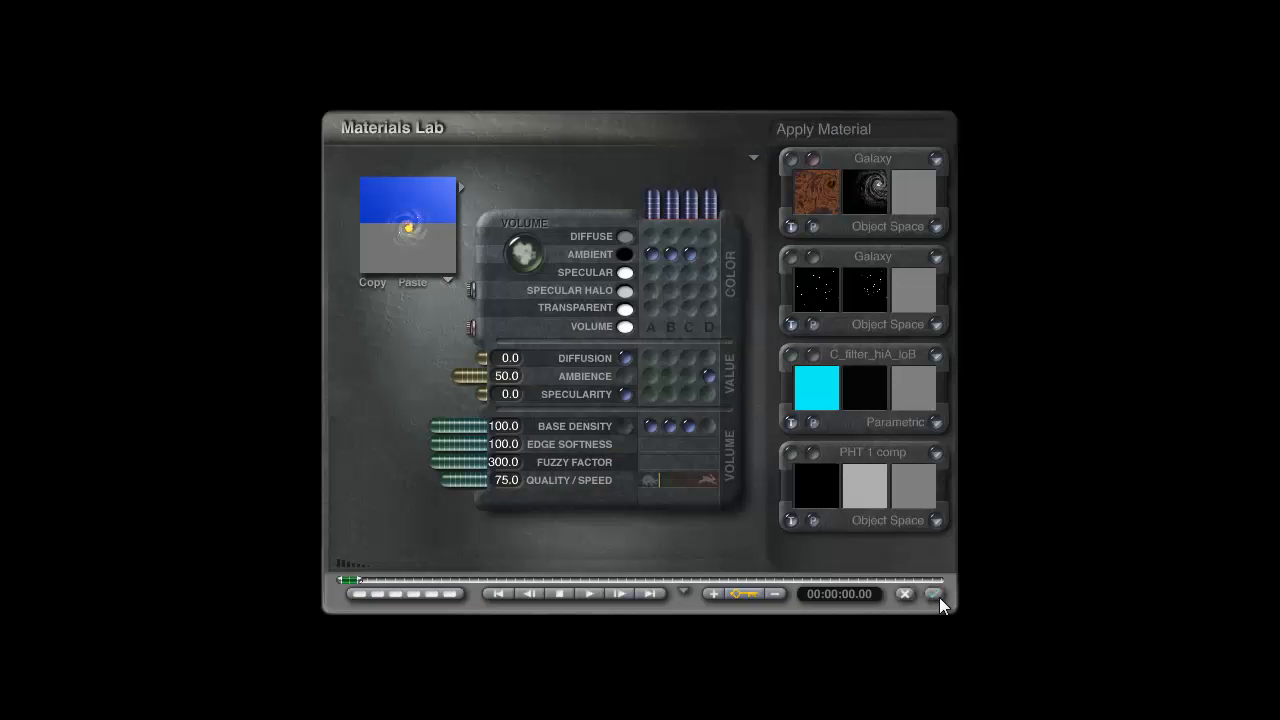
left_click(937, 595)
left_click(185, 610)
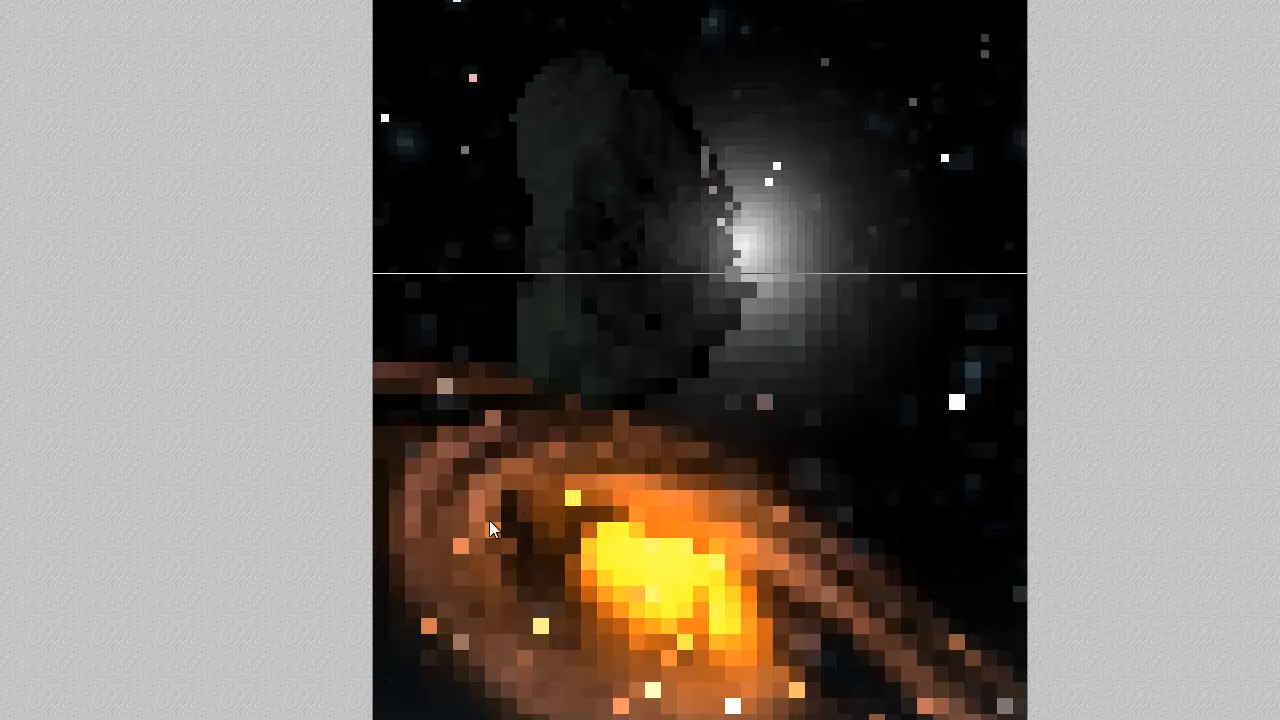
Step: Select the radial light, give it a uniform orange colour in the Light Lab, and render the scene
left_click(557, 448)
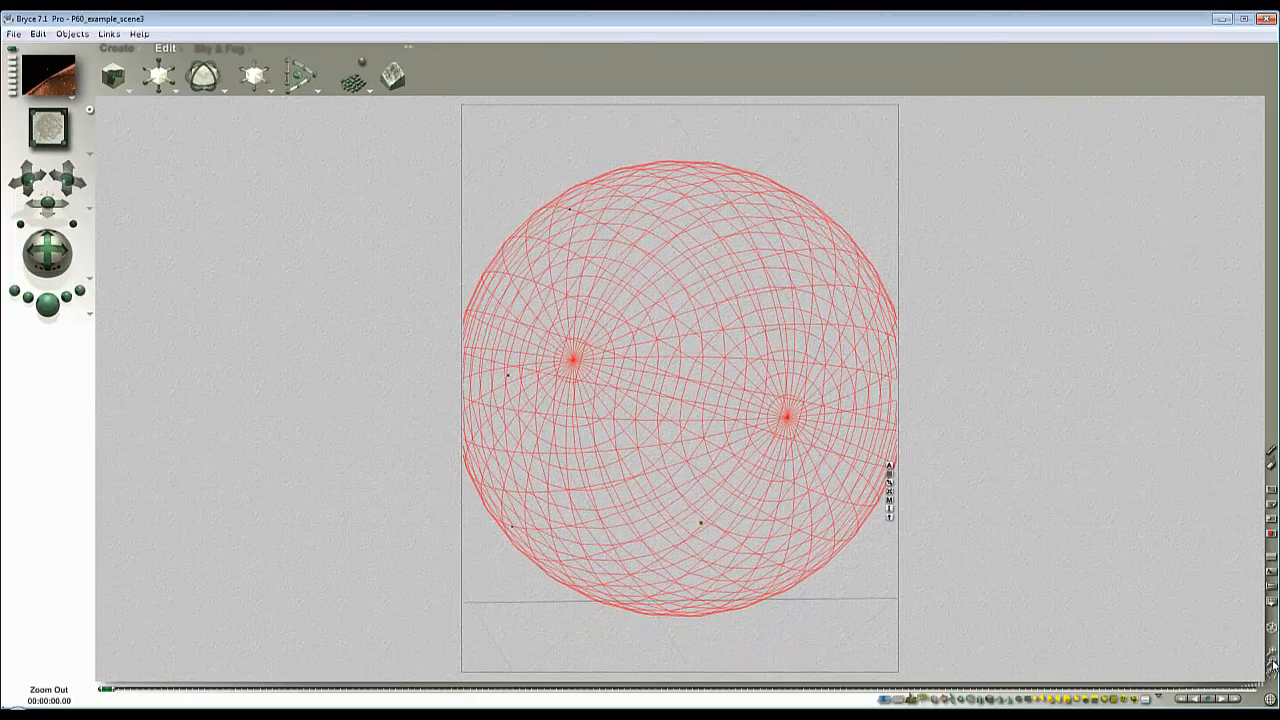
left_click(1038, 700)
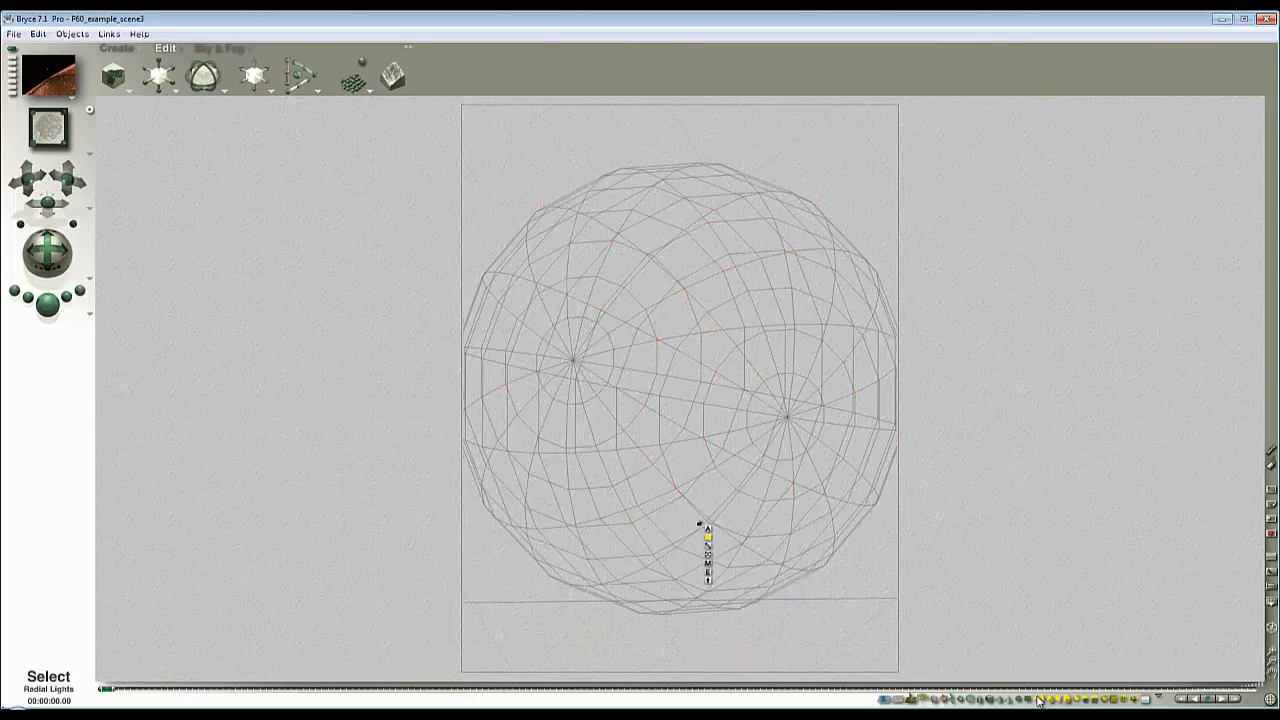
left_click(1272, 654)
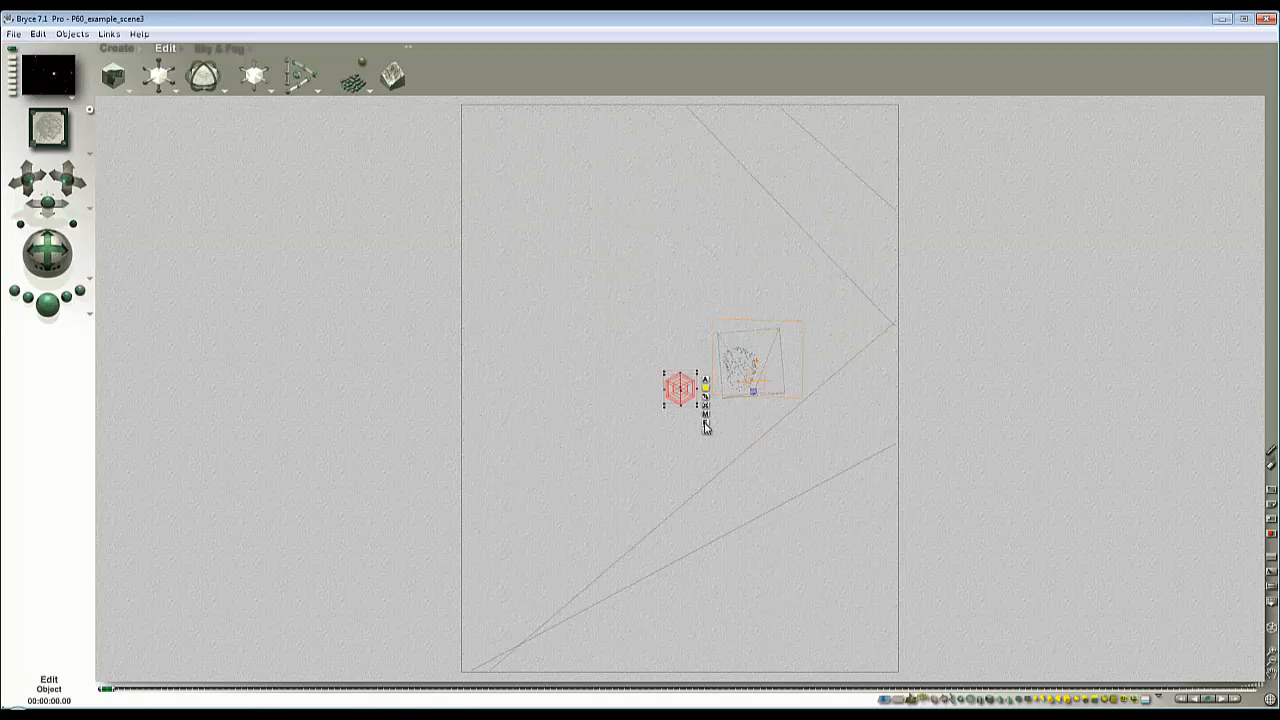
left_click(700, 428)
left_click_drag(805, 277, 894, 284)
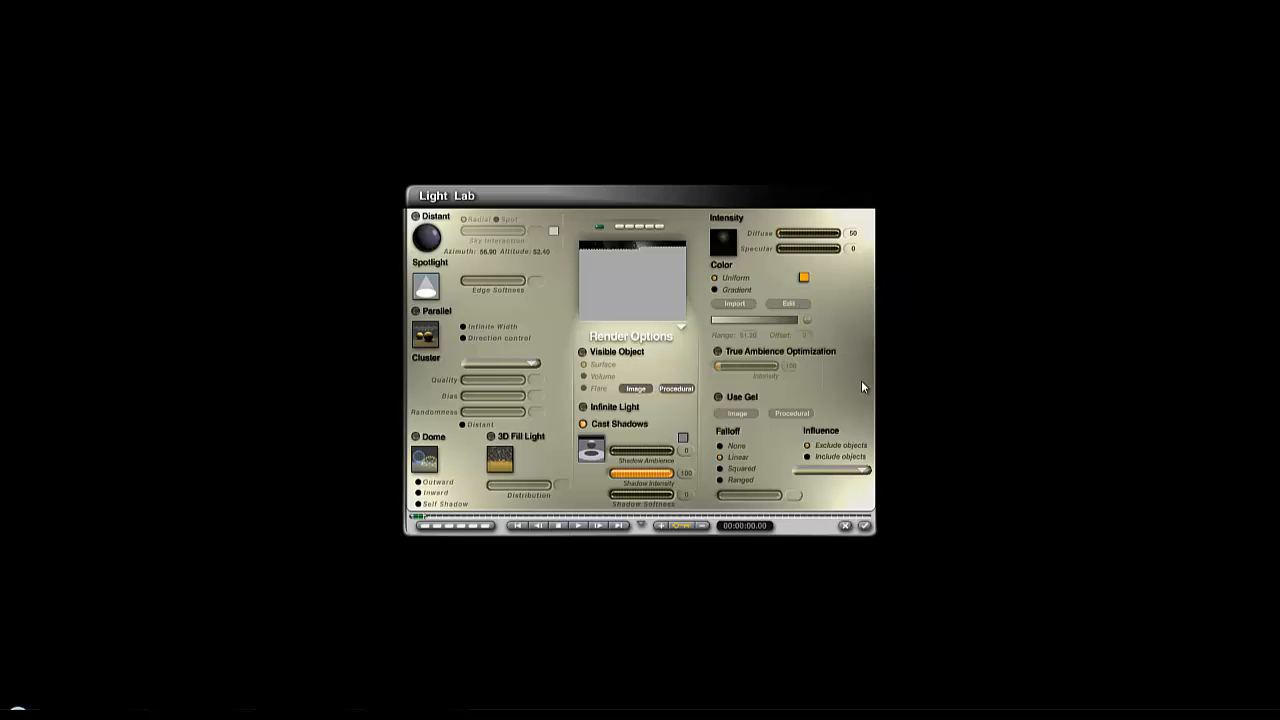
left_click(859, 526)
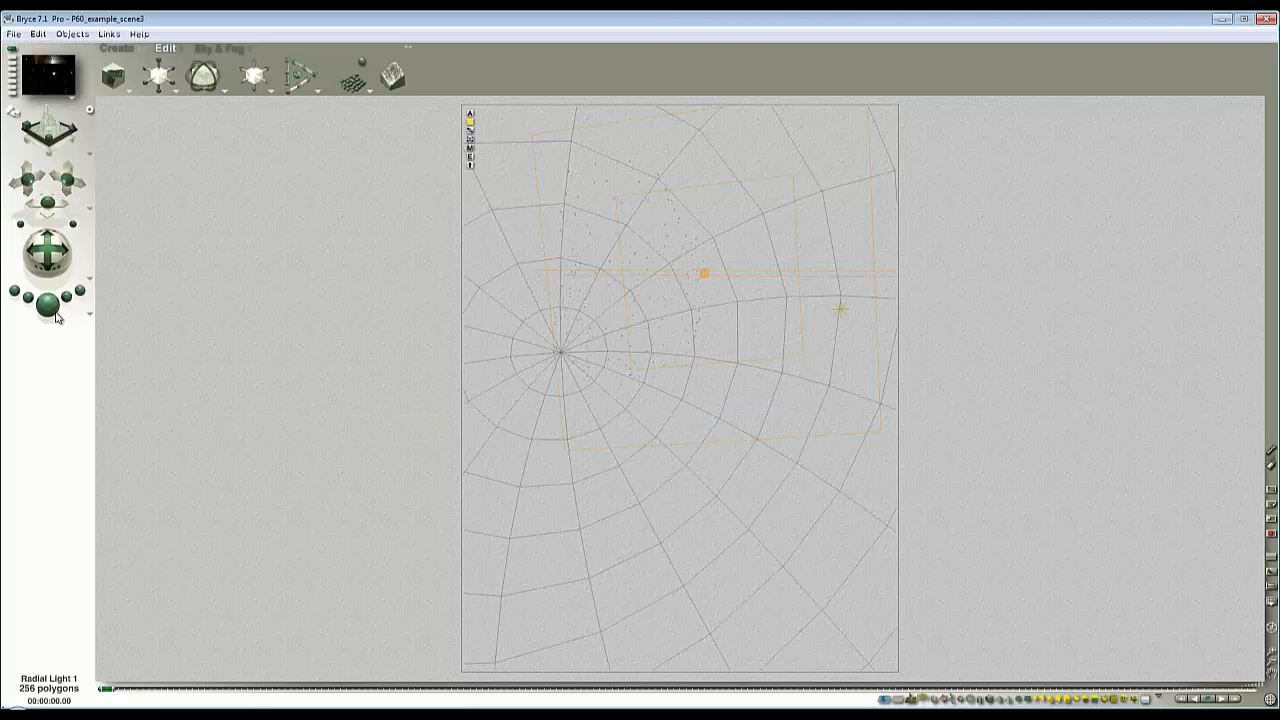
key("ctrl+r")
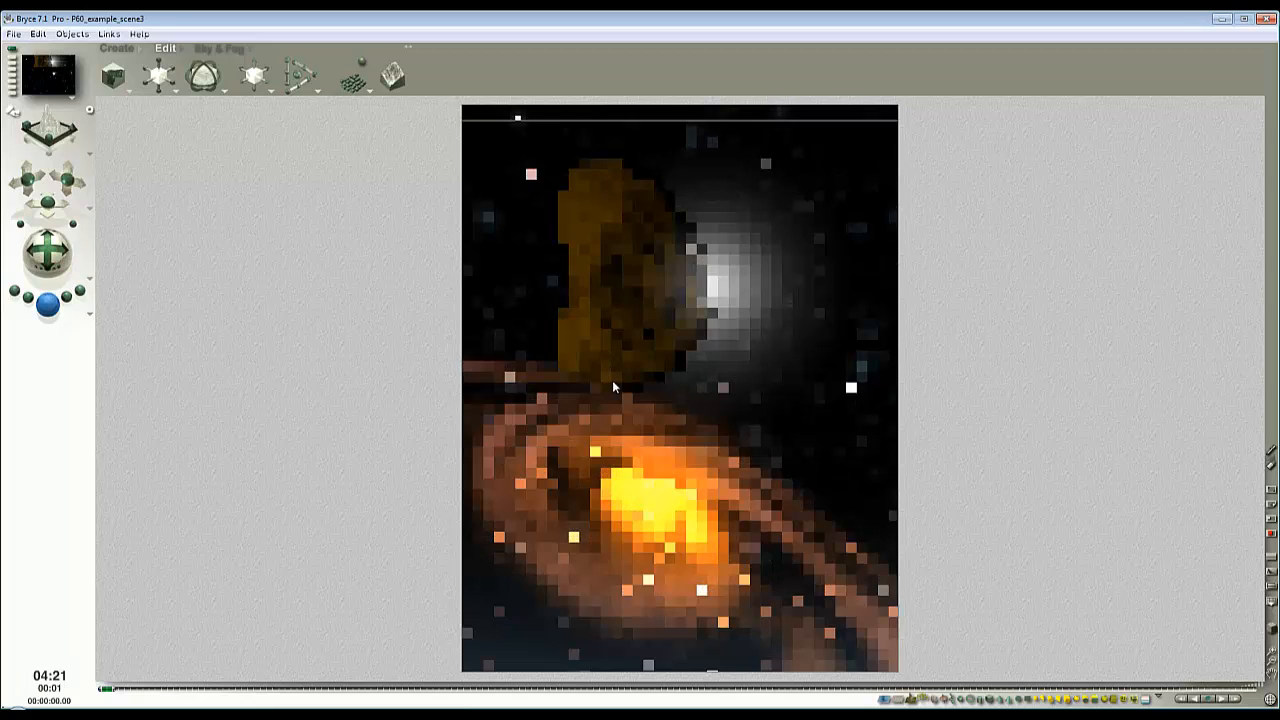
Step: Lower the radial light's Diffuse intensity to 25 and render the scene again
left_click(611, 240)
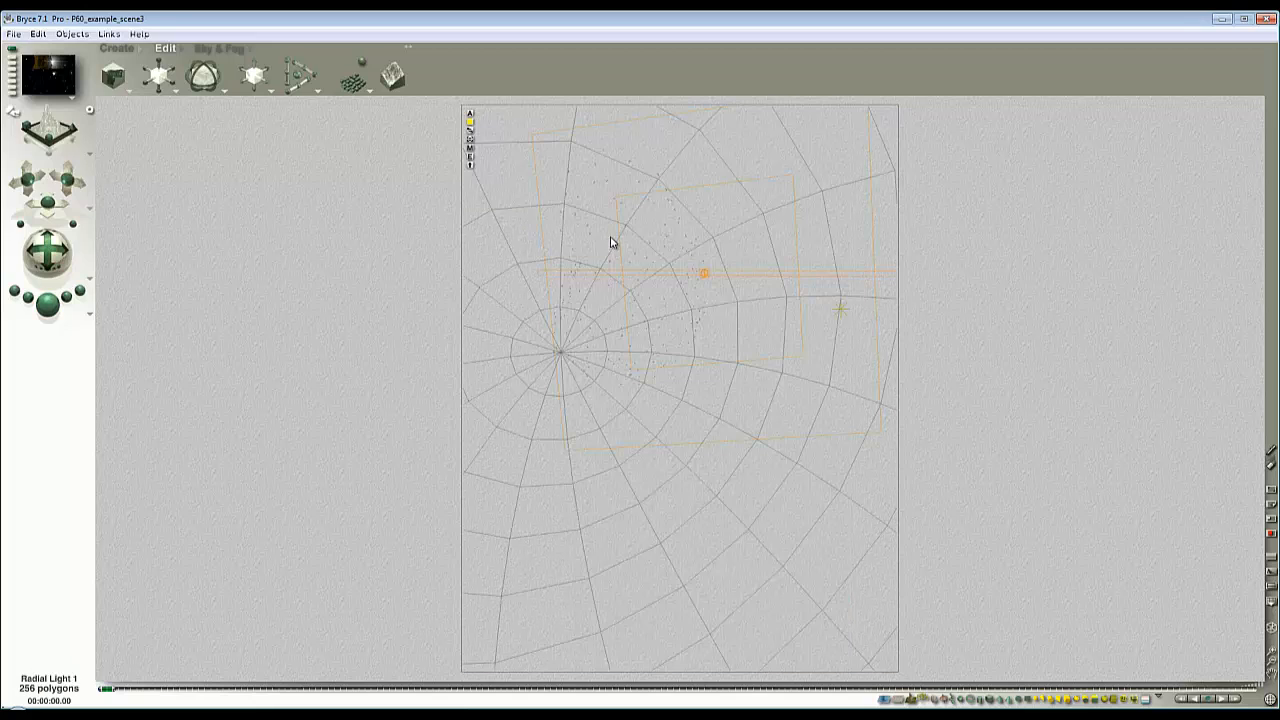
left_click(470, 165)
left_click(852, 233)
type("25")
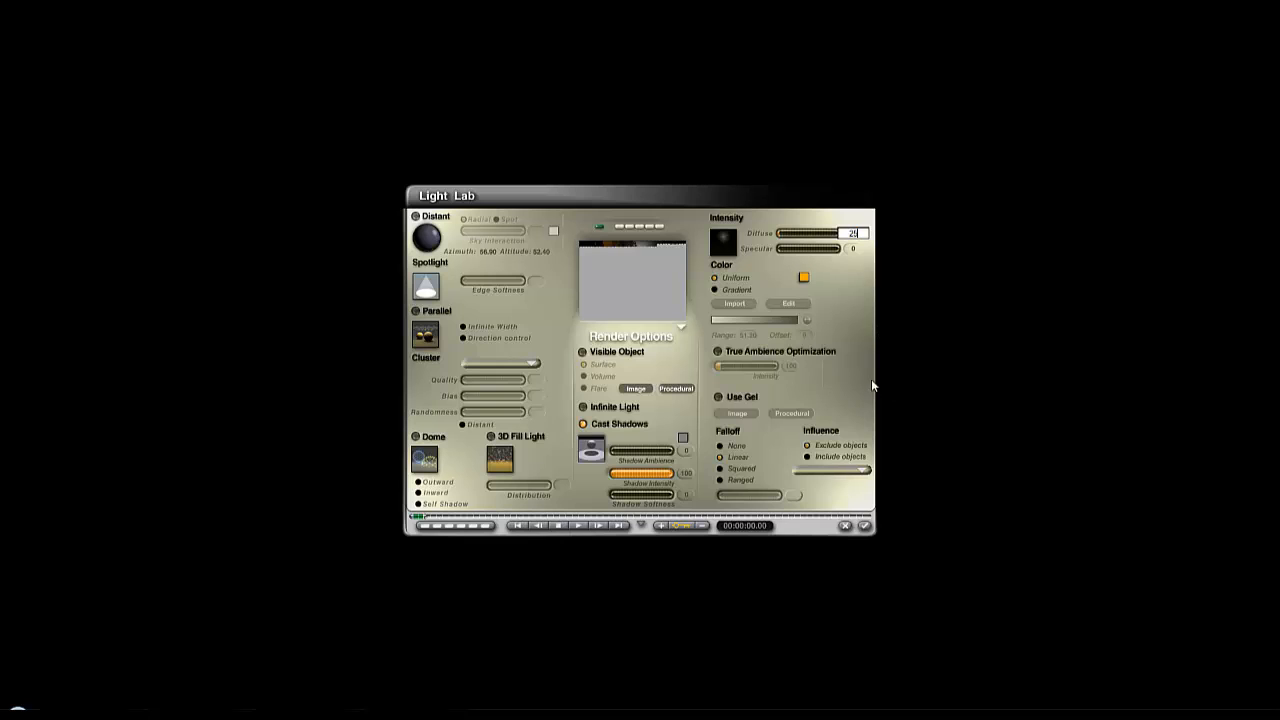
key("Return")
left_click(864, 528)
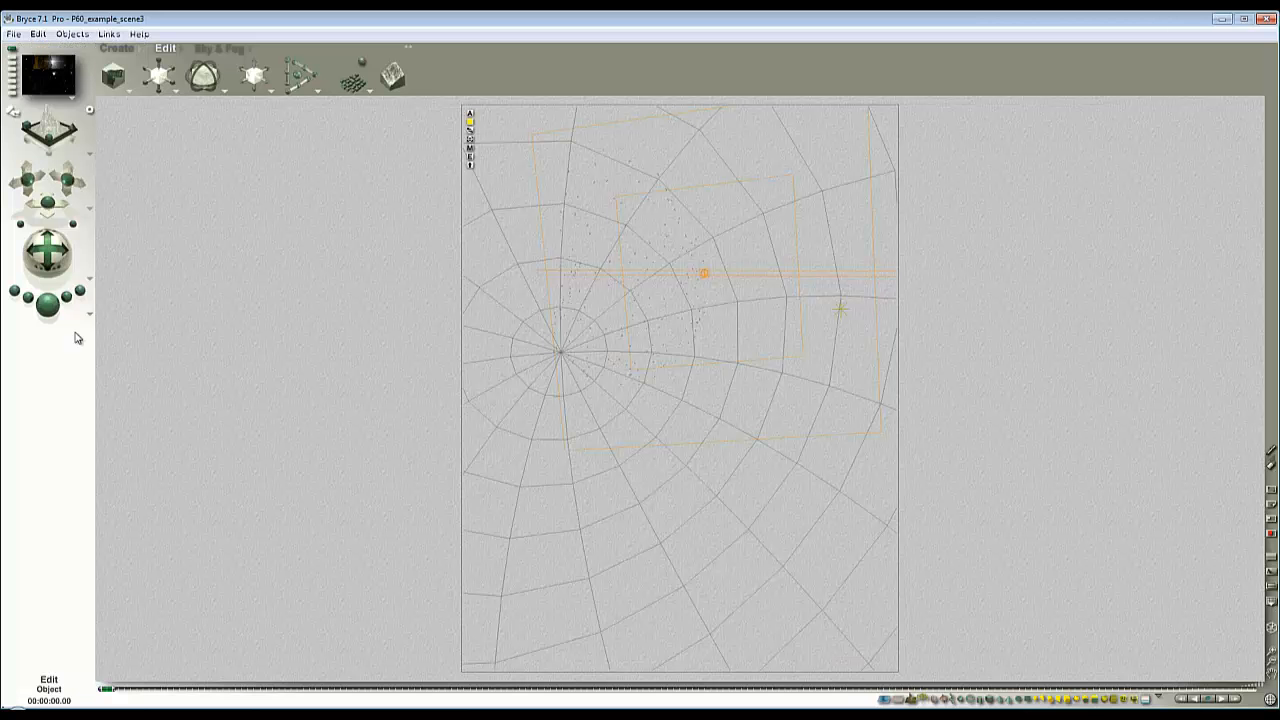
left_click(45, 314)
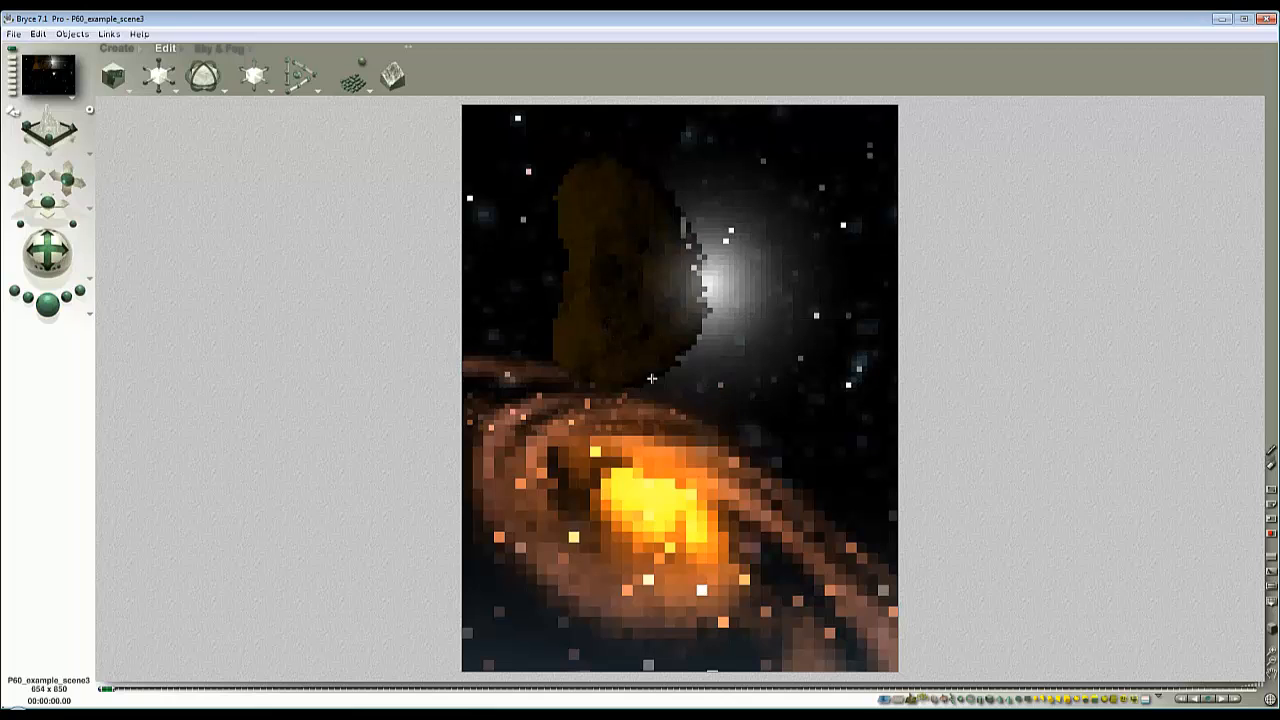
Step: Try to move the radial light sideways, close to the camera, in the front view
left_click(641, 426)
key("1")
key("4")
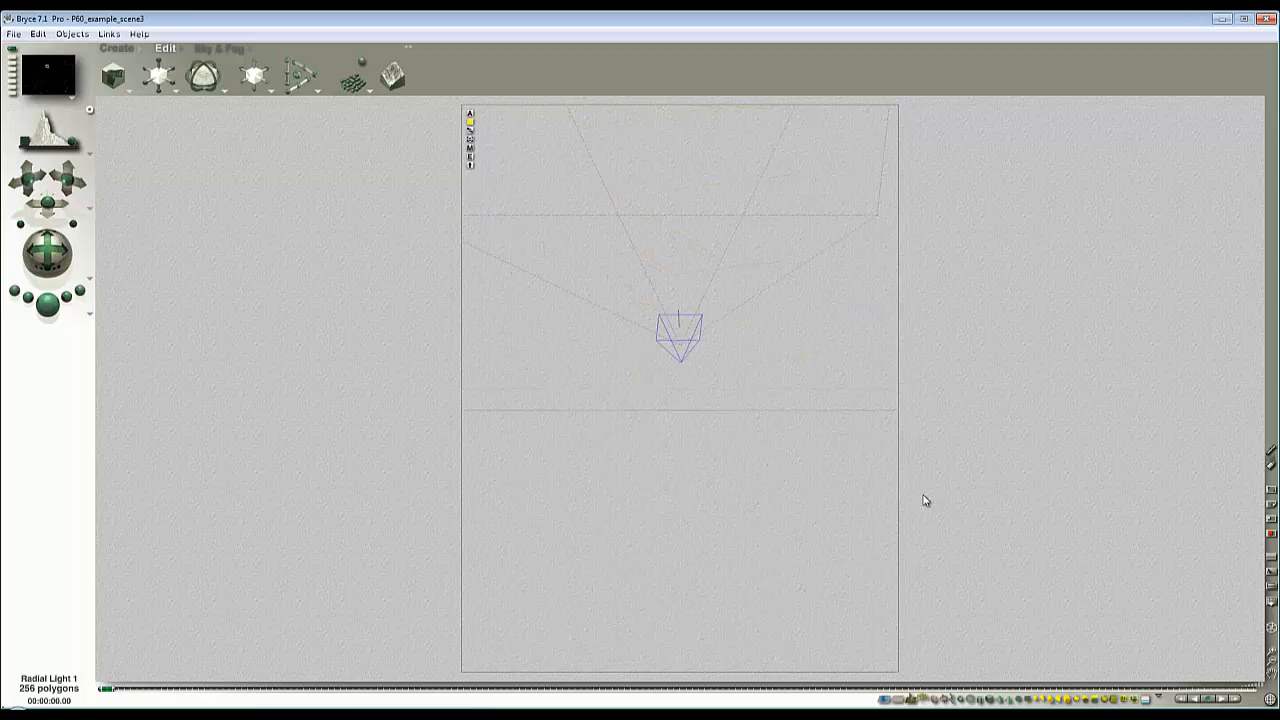
left_click(1271, 666)
left_click(1271, 666)
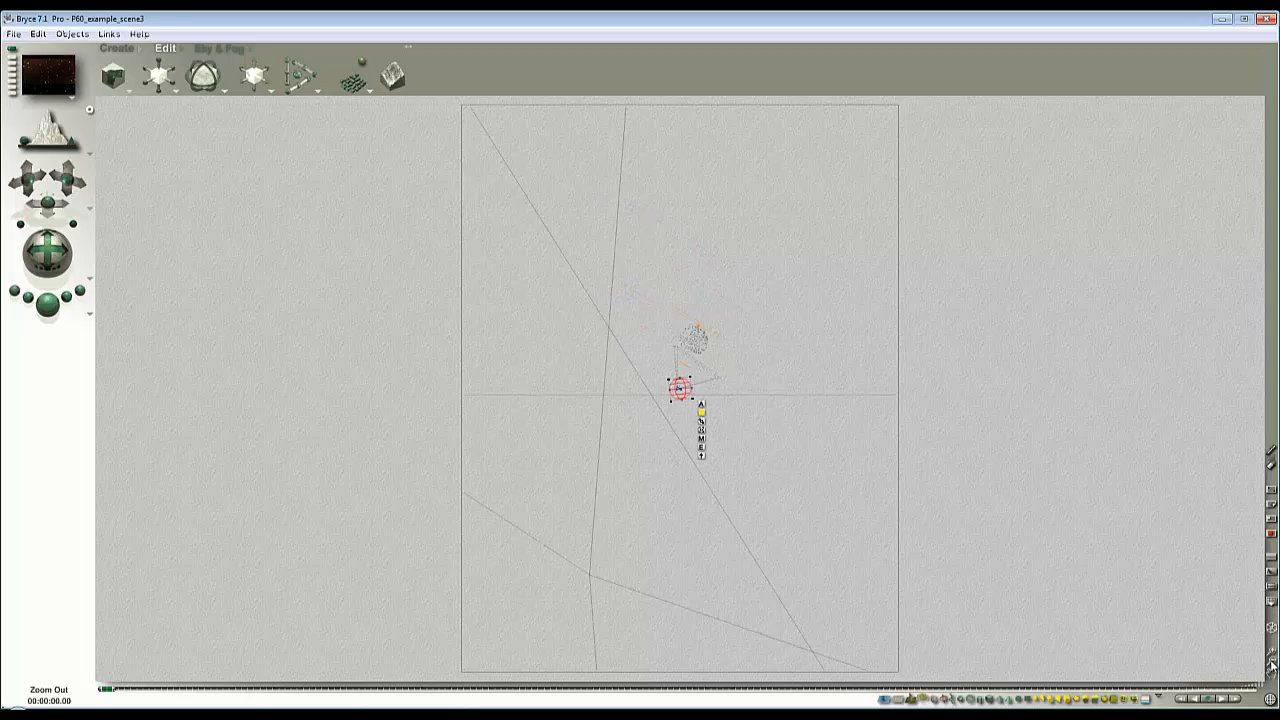
left_click(1271, 666)
key("2")
key("1")
key("3")
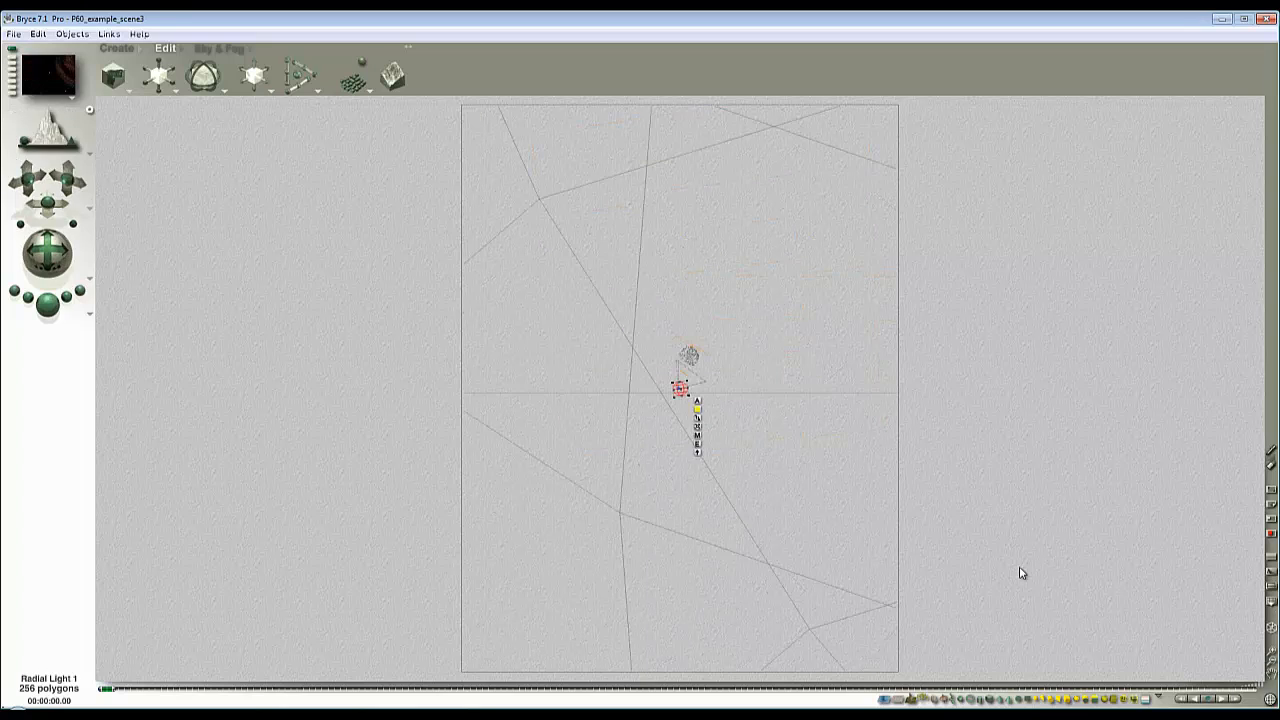
key("4")
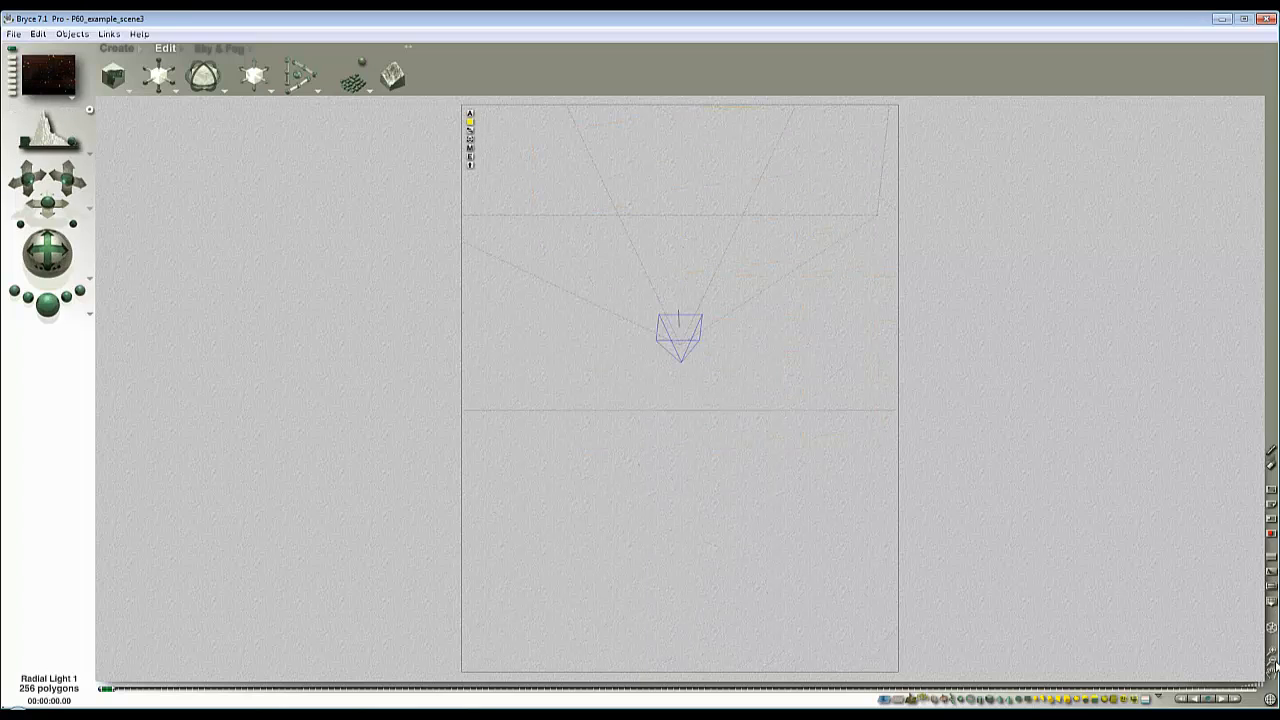
left_click(1271, 662)
left_click(1271, 662)
left_click(1271, 662)
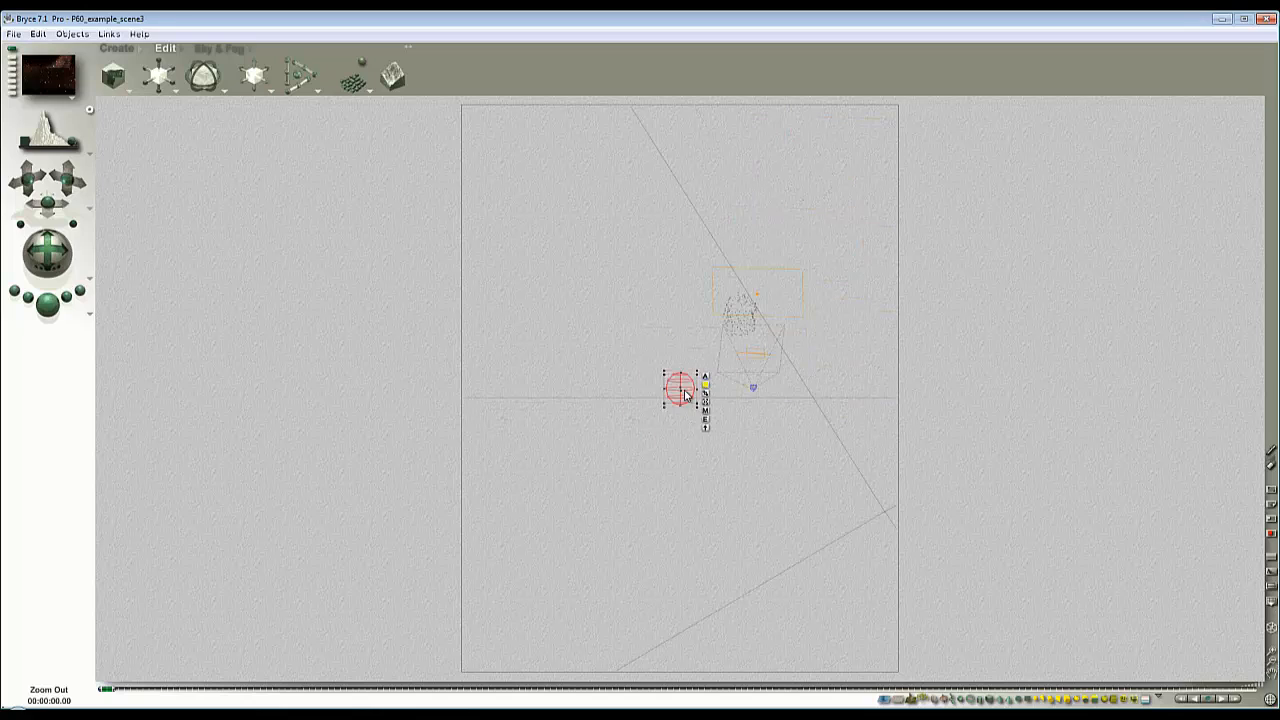
left_click_drag(686, 396, 726, 393)
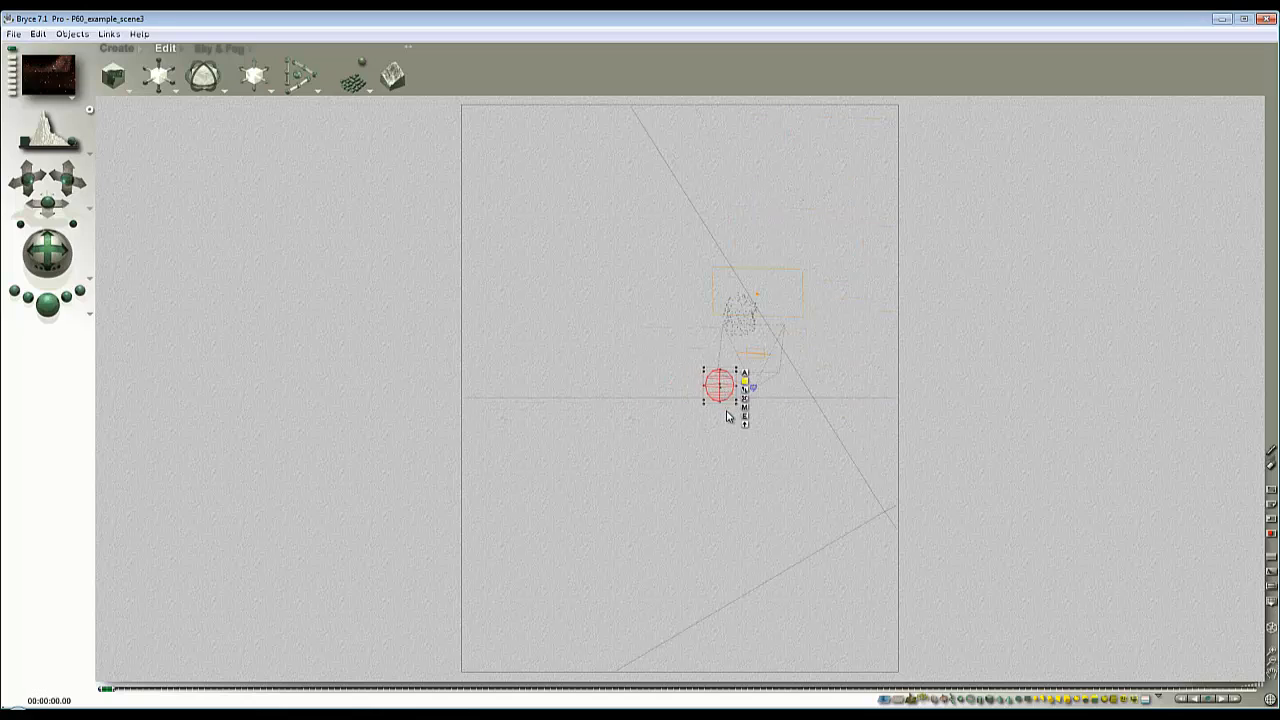
Step: Render the camera view to check how the repositioned radial light falls on the asteroid
key("4")
key("1")
key("Escape")
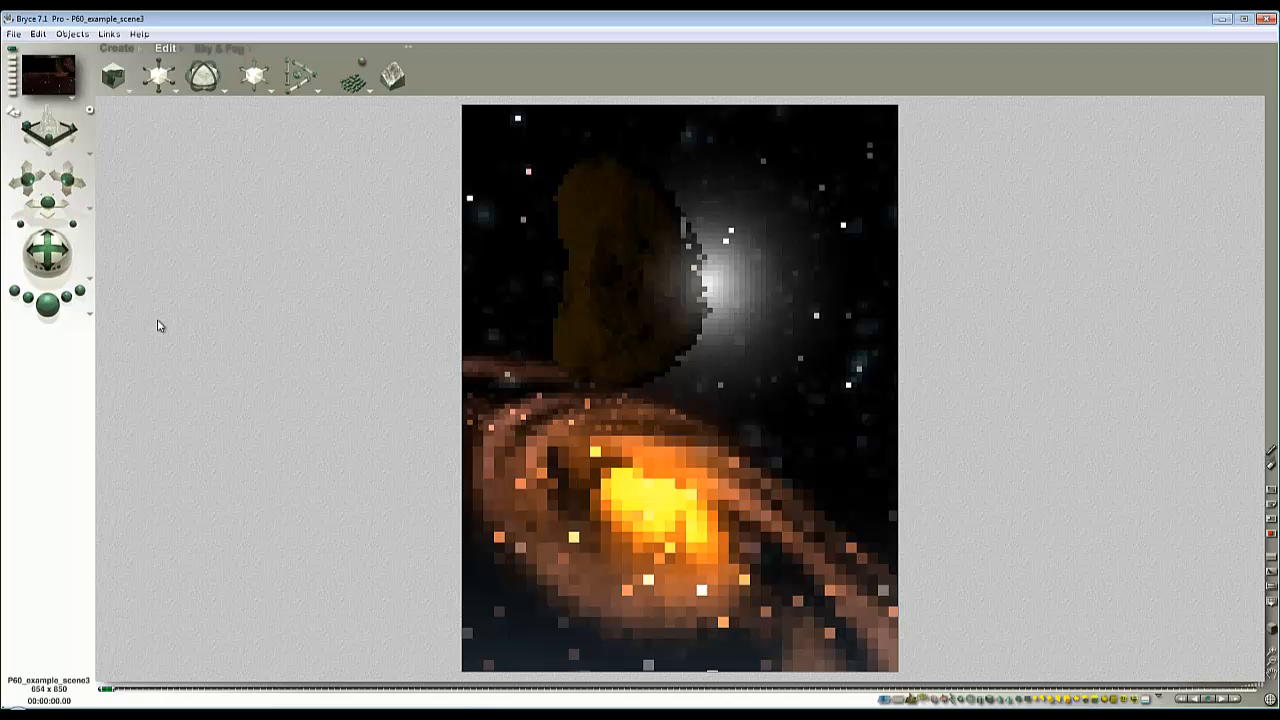
left_click(42, 308)
left_click(649, 344)
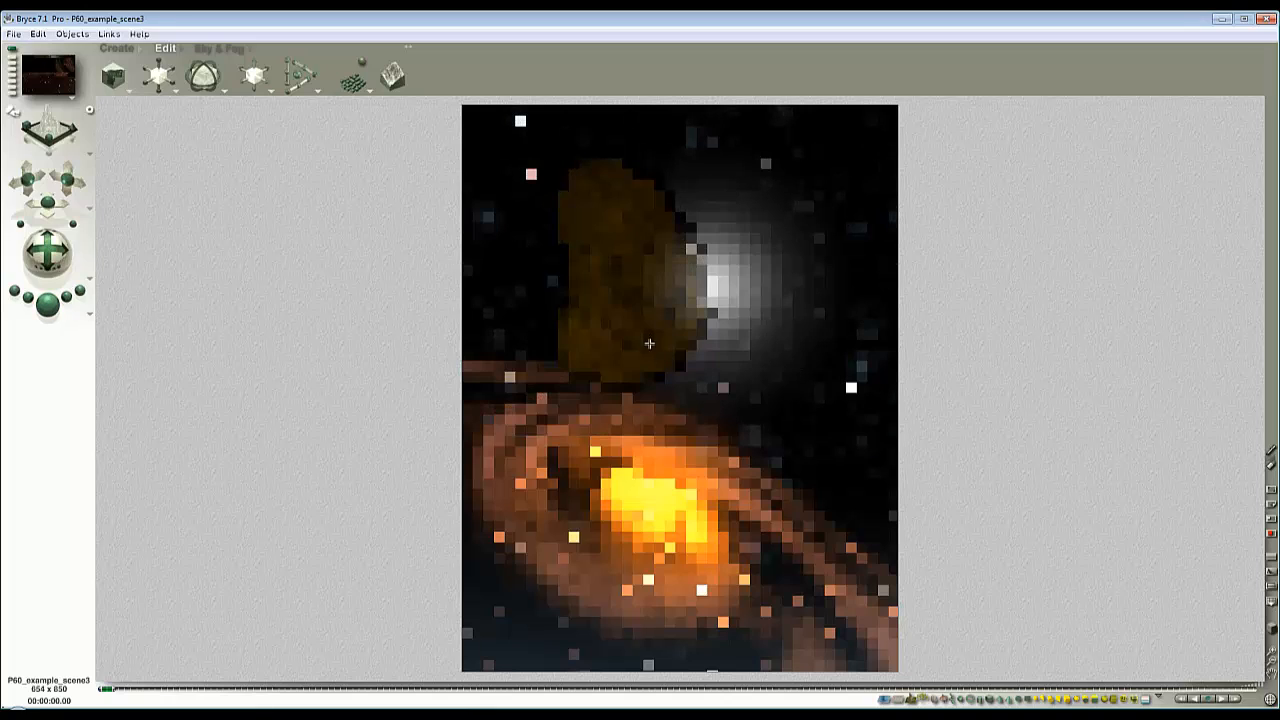
Step: Move the radial light closer to the asteroid in the top view and render from the camera
key("4")
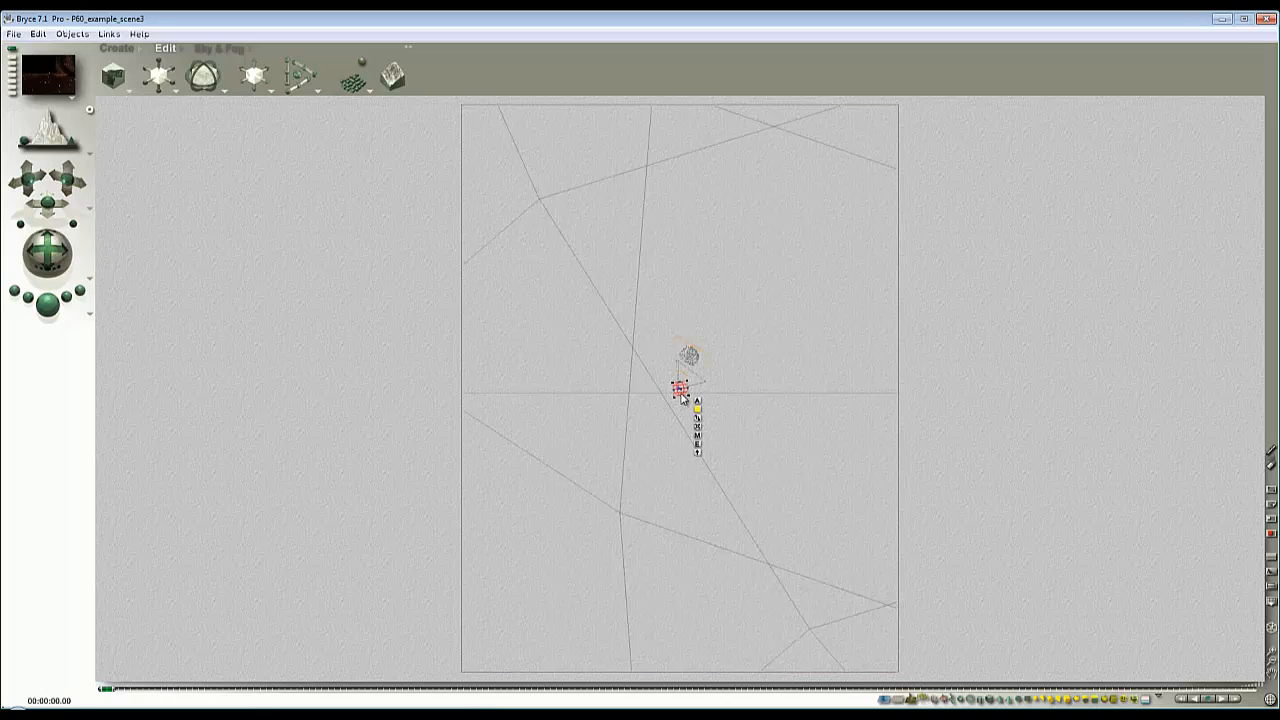
key("2")
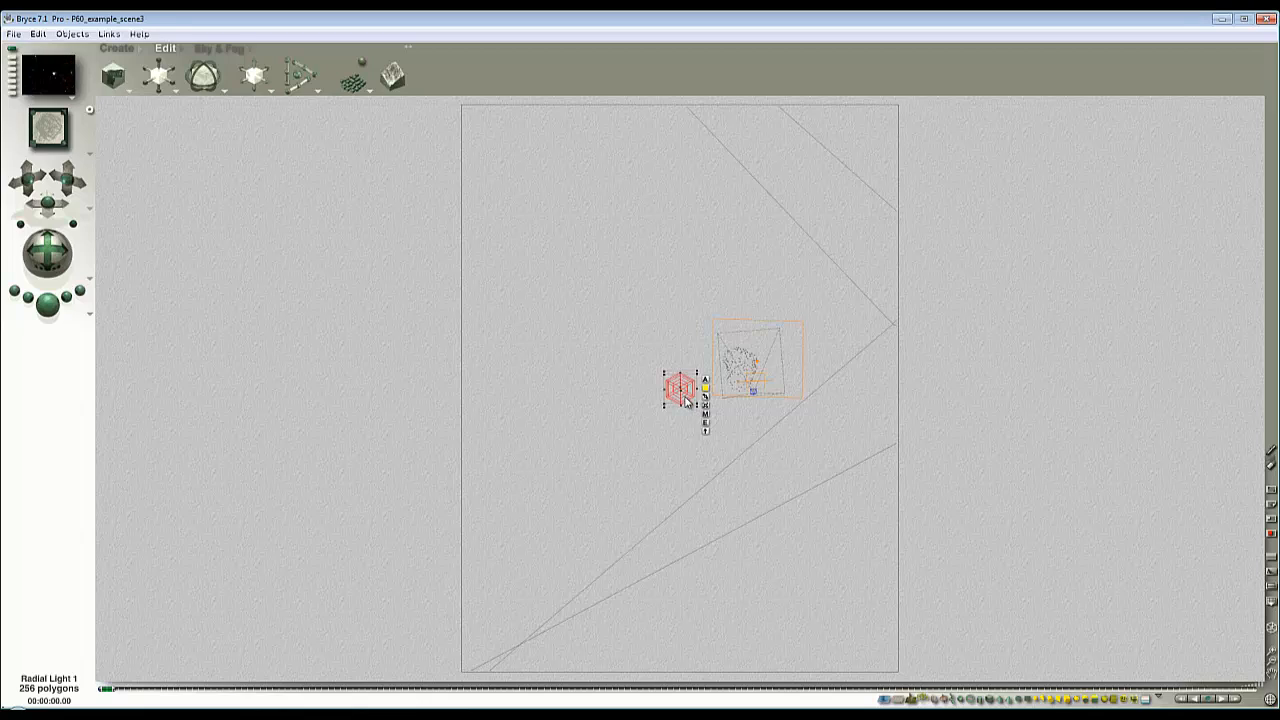
left_click_drag(686, 401, 720, 389)
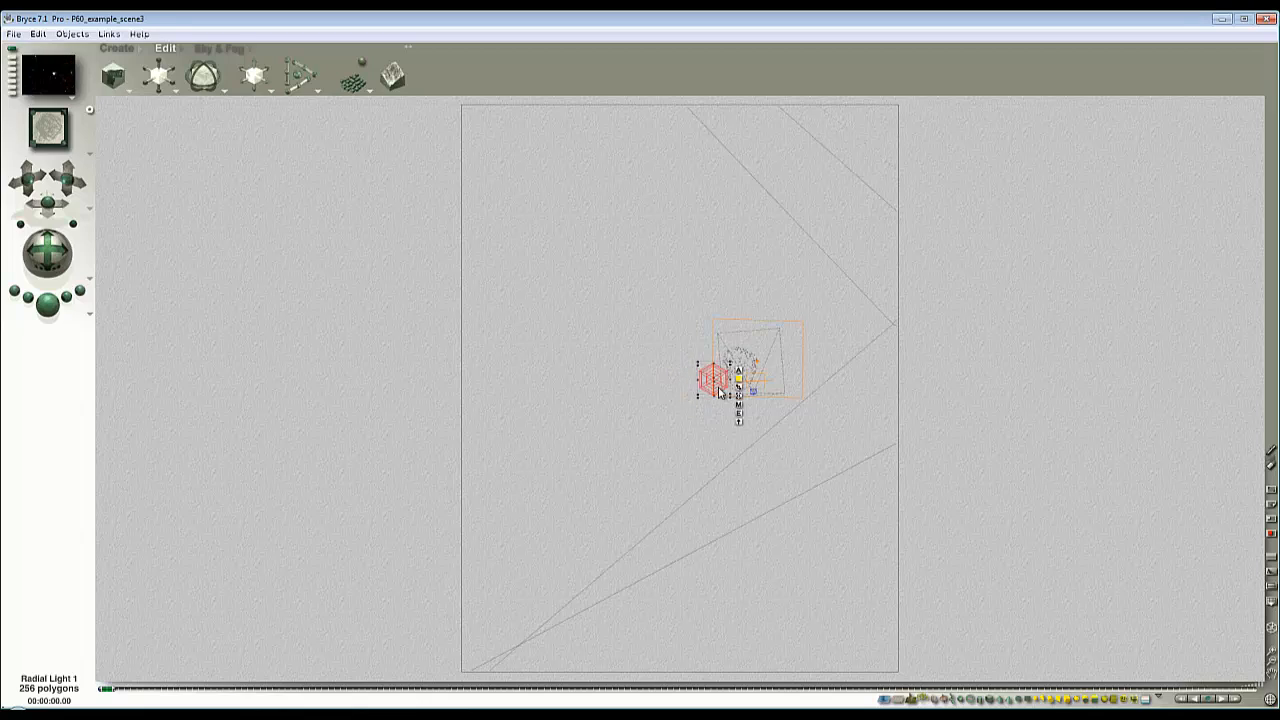
key("1")
left_click(48, 302)
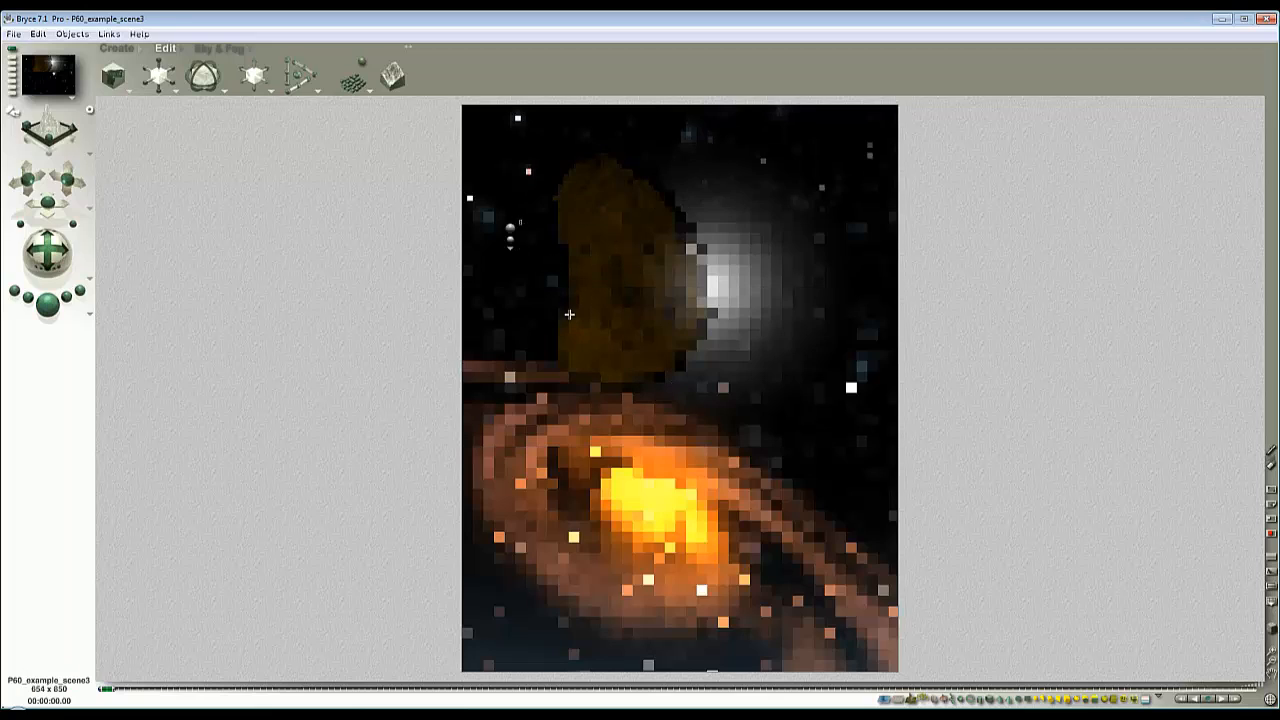
Step: Shift the radial light further away from the camera in depth in the top view and render again
left_click(738, 422)
left_click_drag(717, 387, 719, 358)
key("1")
left_click(48, 302)
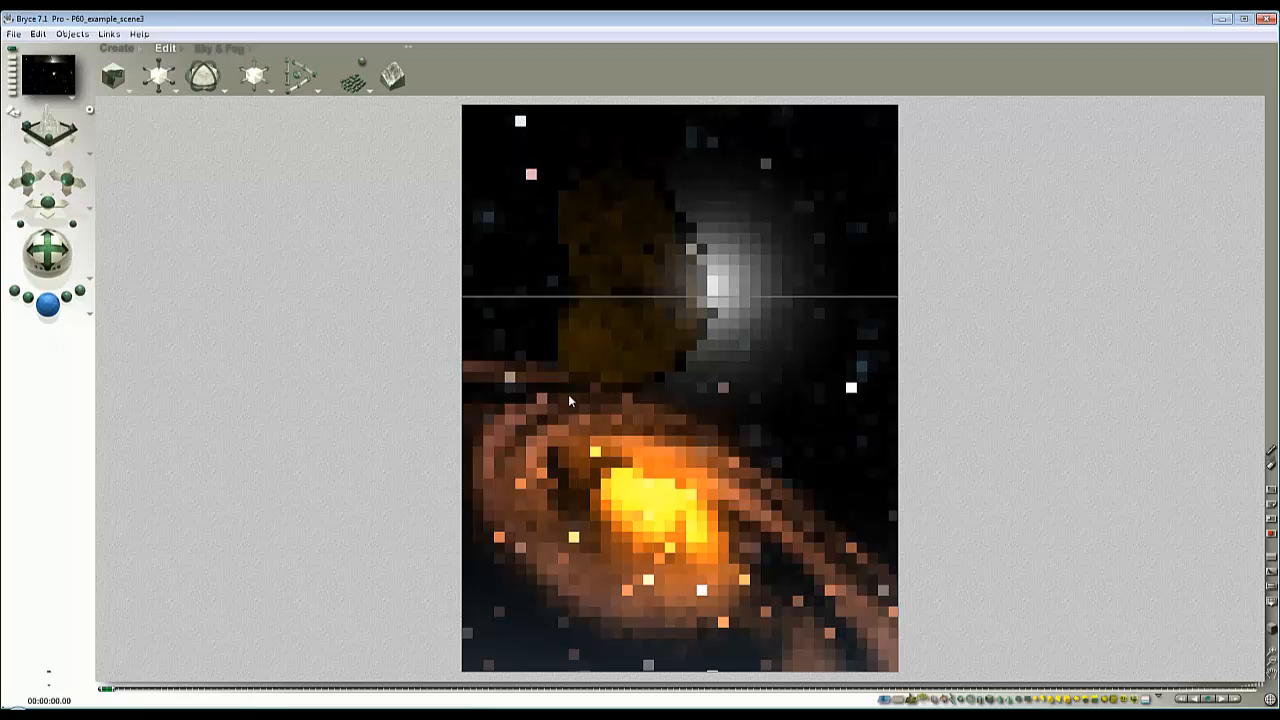
Step: Render selected areas around the asteroid and the starfield beside it to check the lighting in finer detail
left_click_drag(760, 416, 579, 271)
left_click(570, 279)
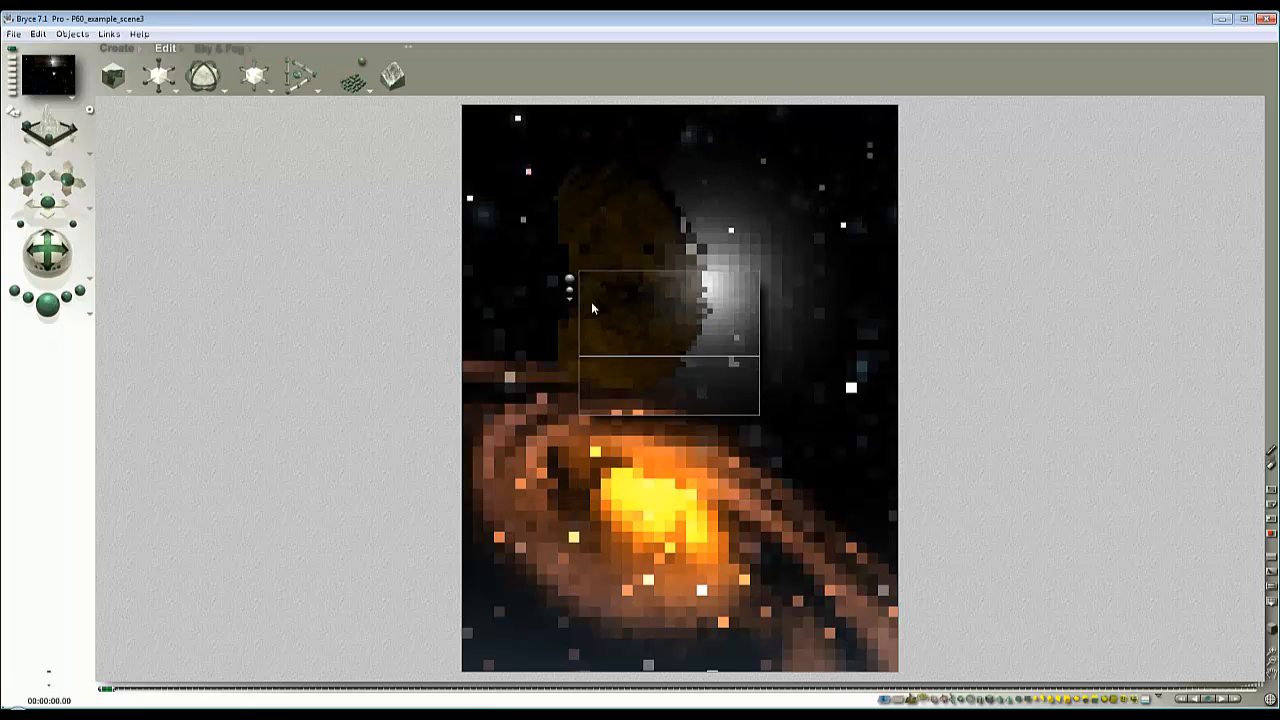
left_click_drag(738, 344, 897, 506)
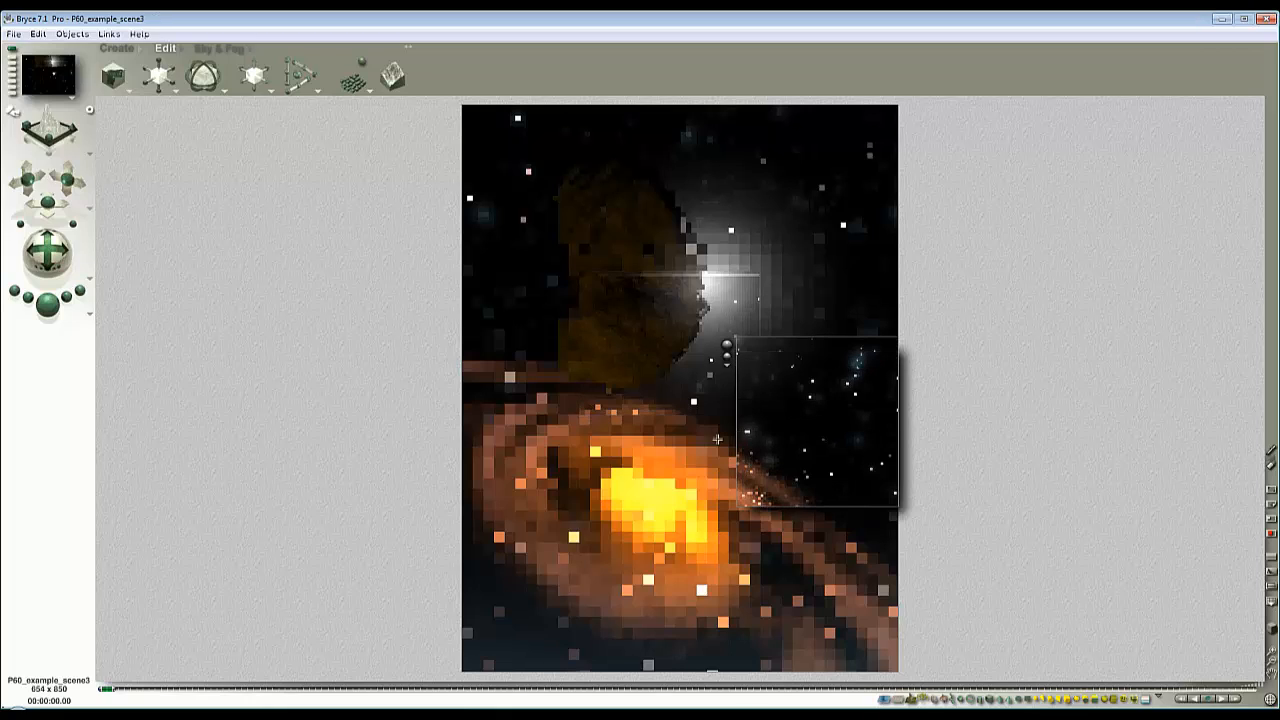
left_click_drag(684, 415, 515, 273)
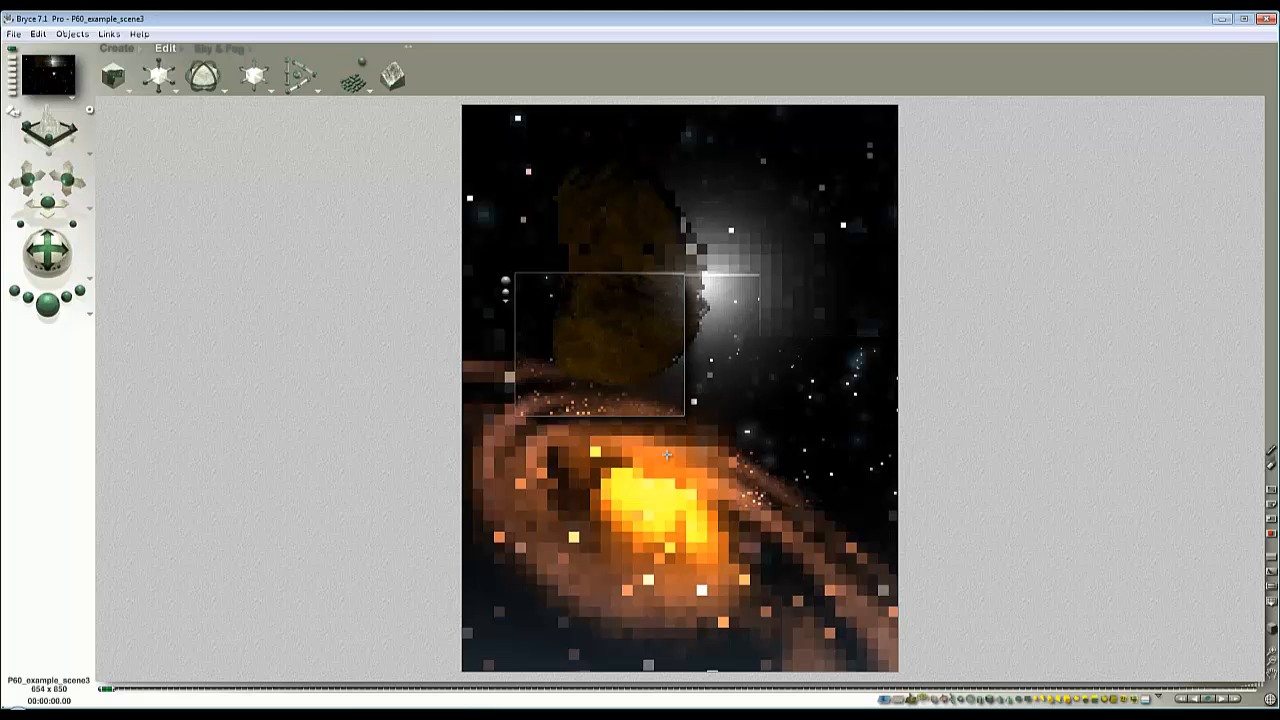
key("Escape")
Step: Move the radial light well away from the camera in the side view and render the asteroid's lower part
key("4")
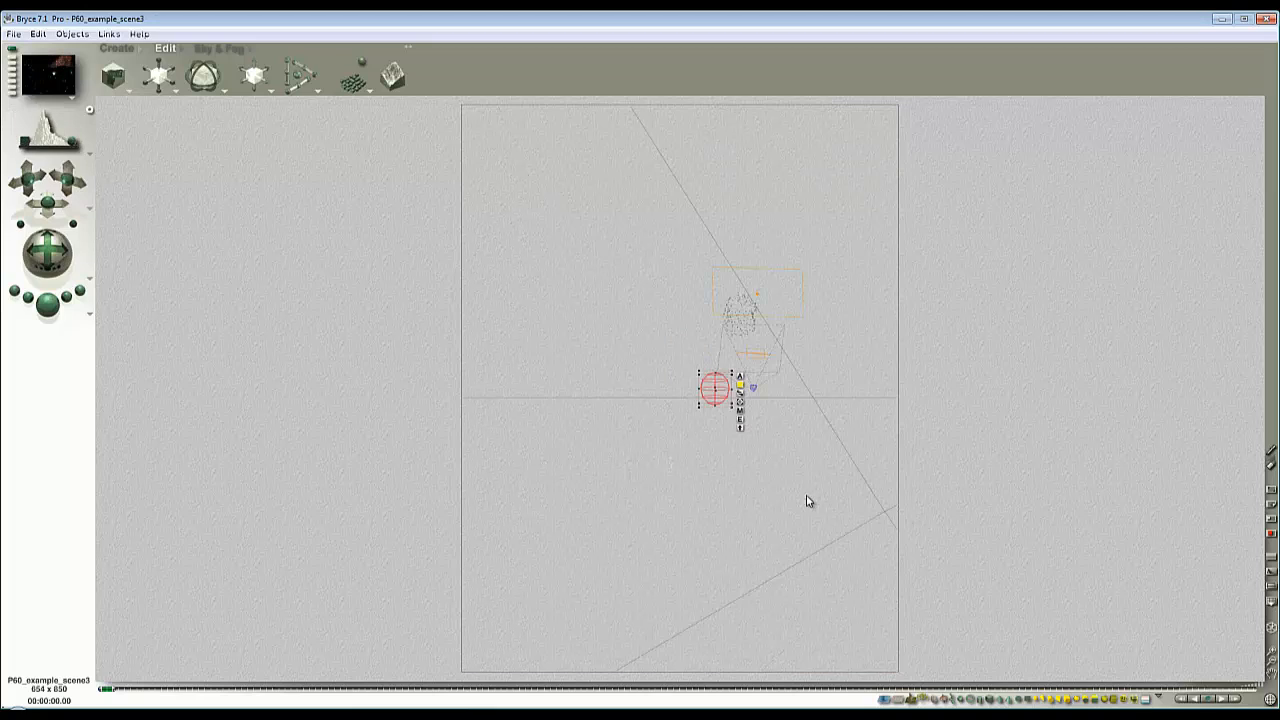
key("1")
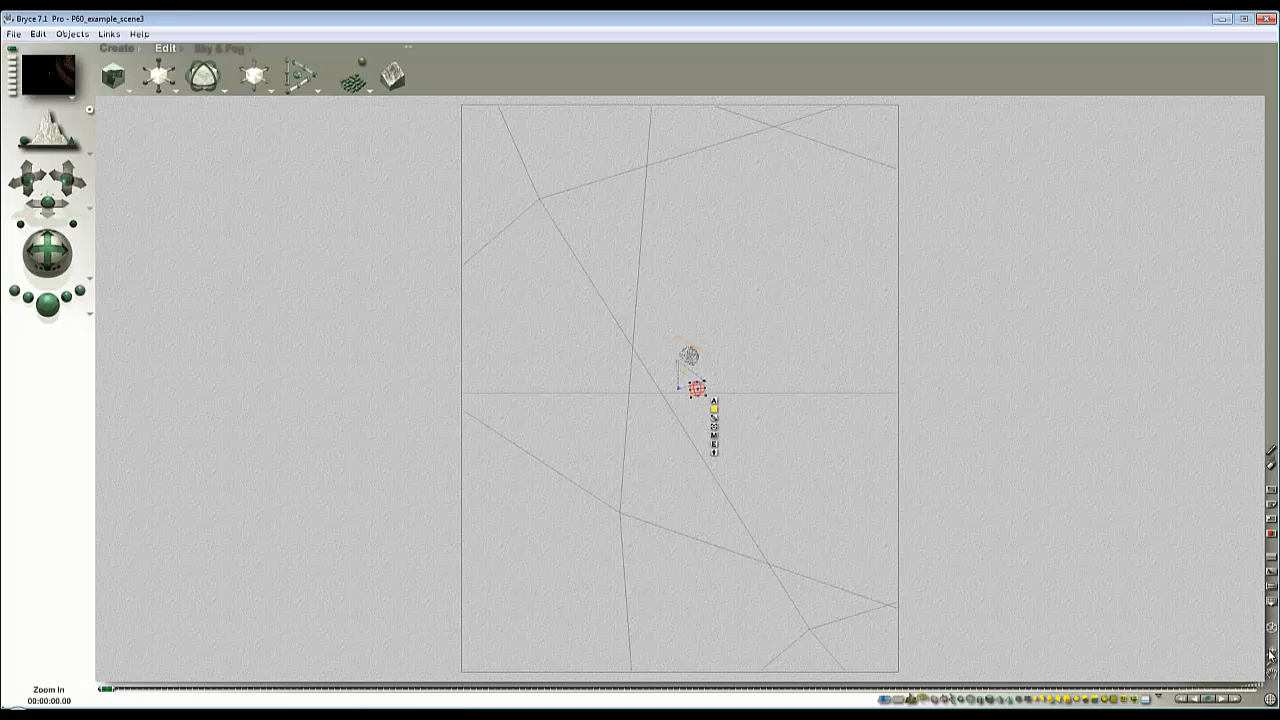
left_click(1272, 655)
left_click(1272, 655)
left_click_drag(696, 408, 806, 382)
key("1")
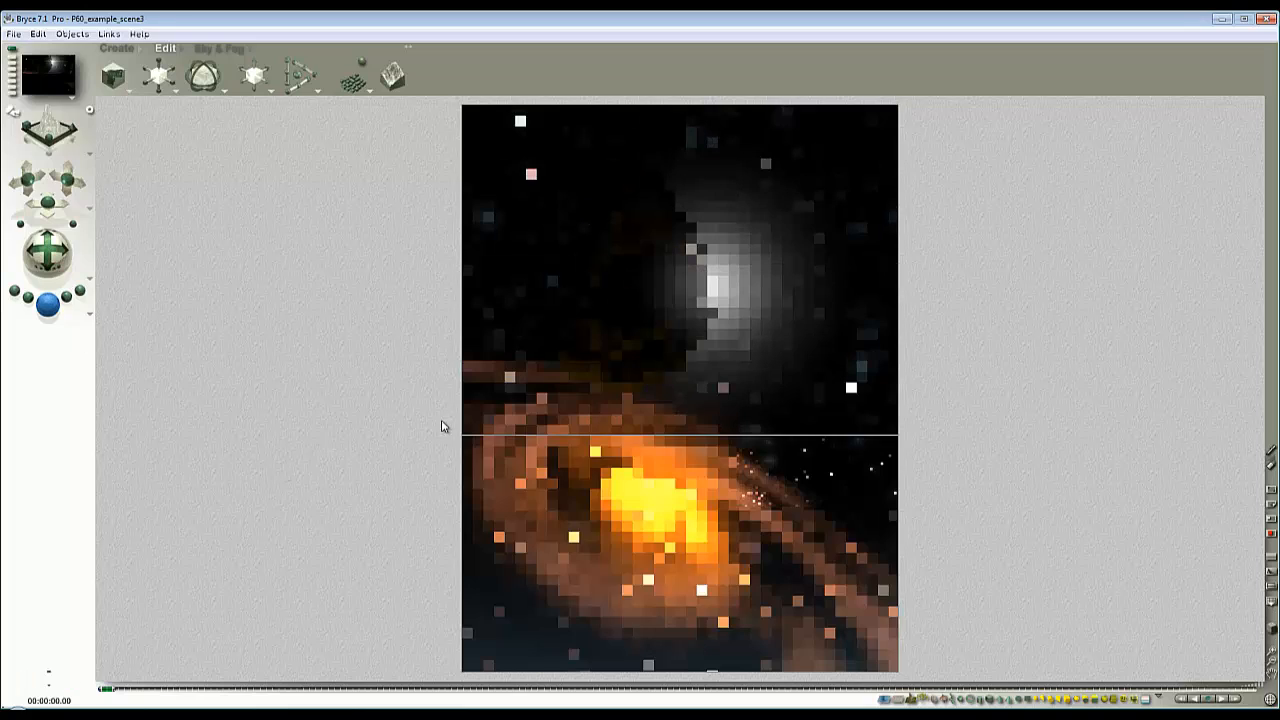
left_click(519, 321)
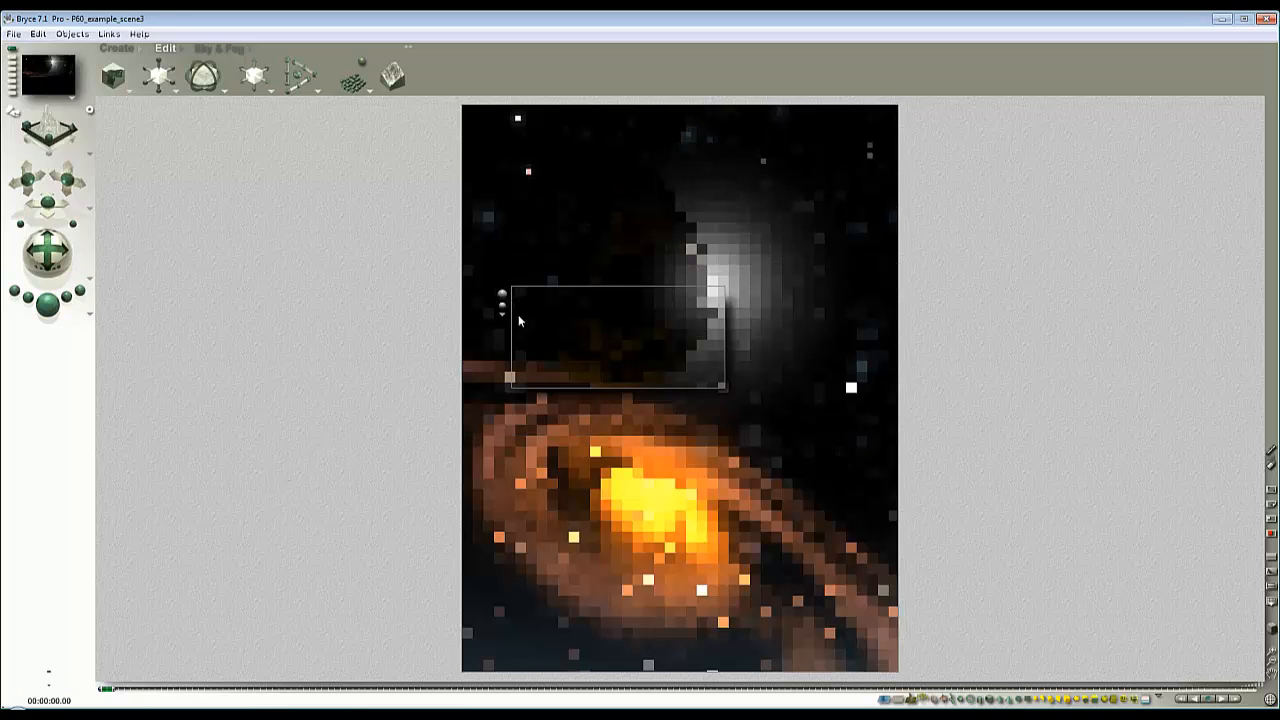
left_click(664, 375)
Step: Move the radial light back towards the camera in the side view, then render the scene and the asteroid's lower edge
left_click_drag(774, 398, 683, 410)
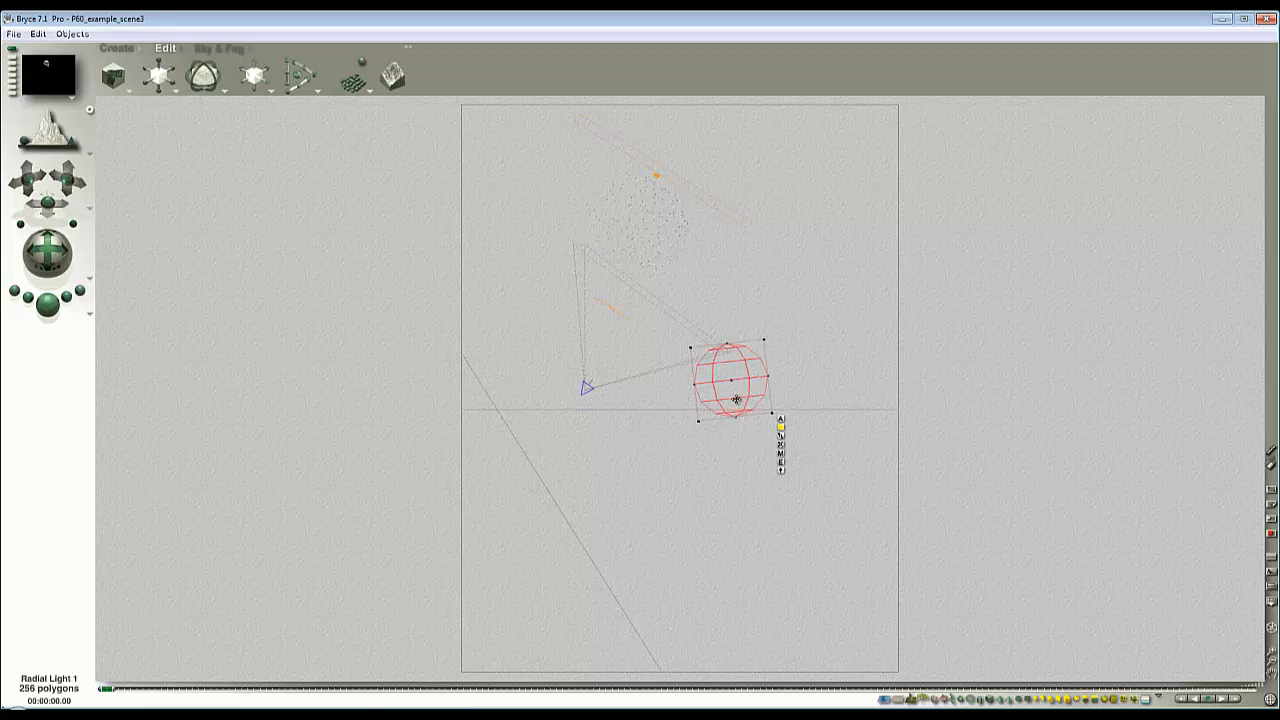
left_click_drag(734, 400, 660, 364)
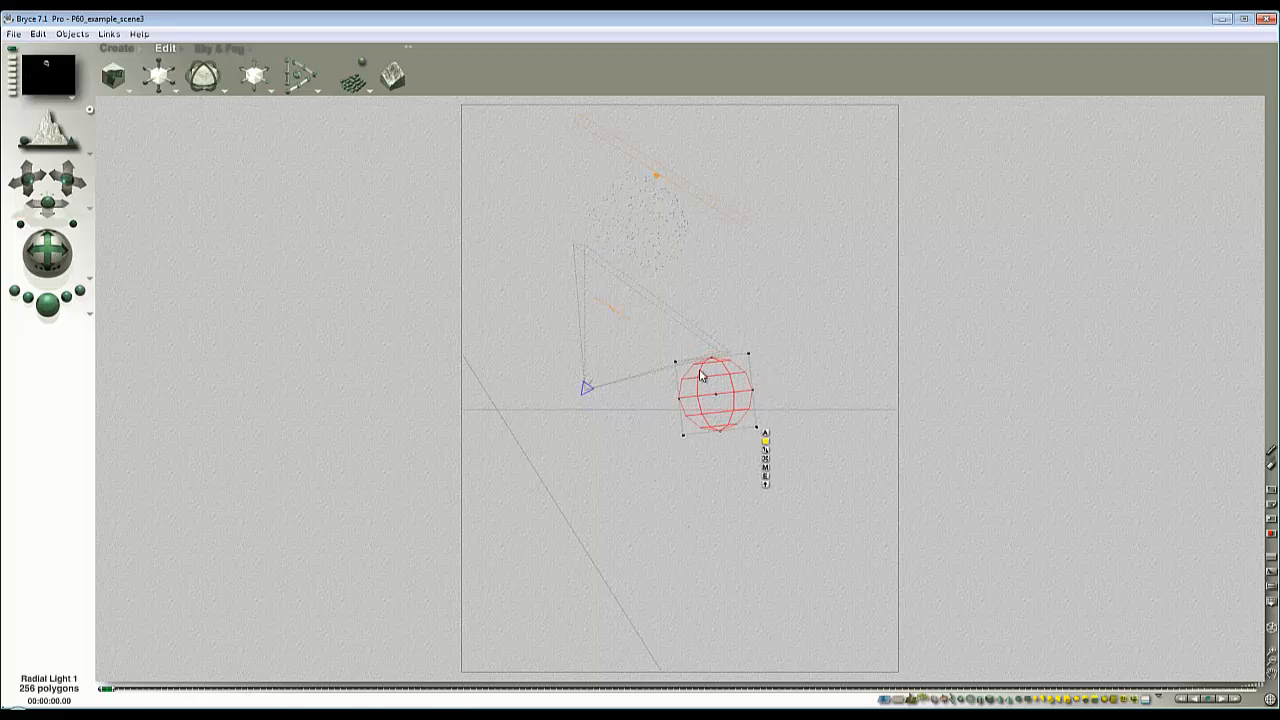
key("1")
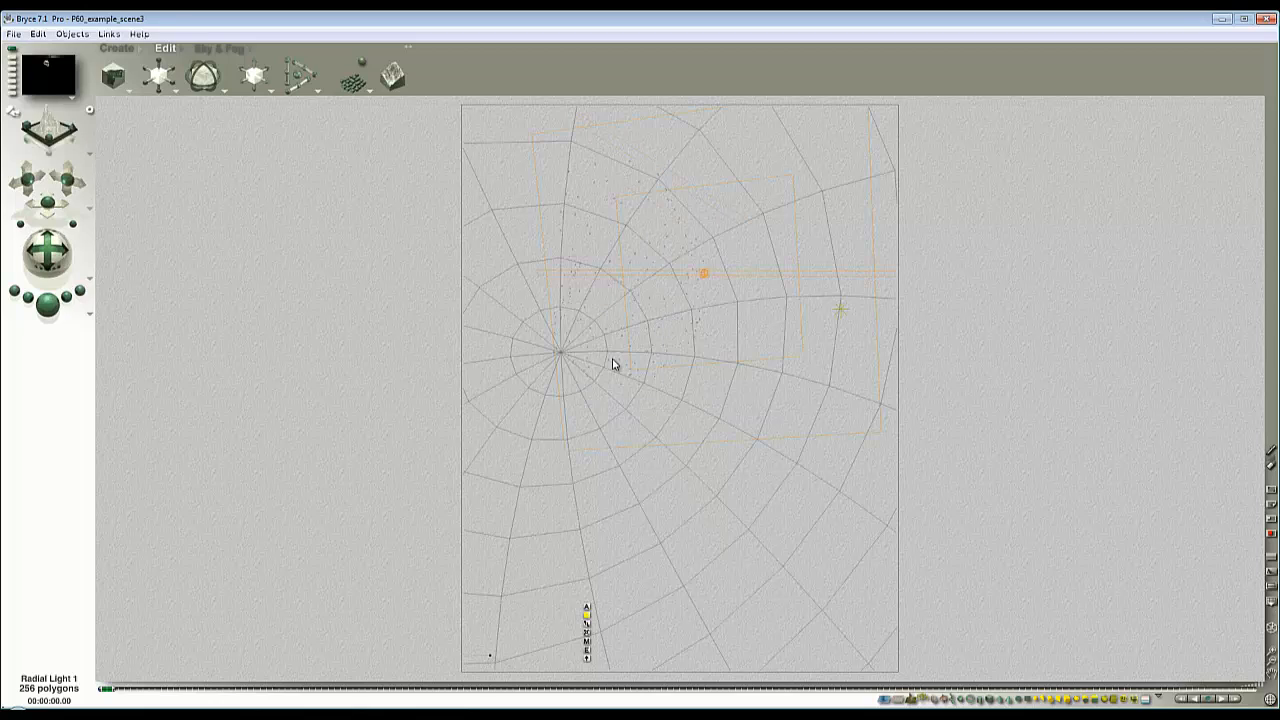
left_click(48, 305)
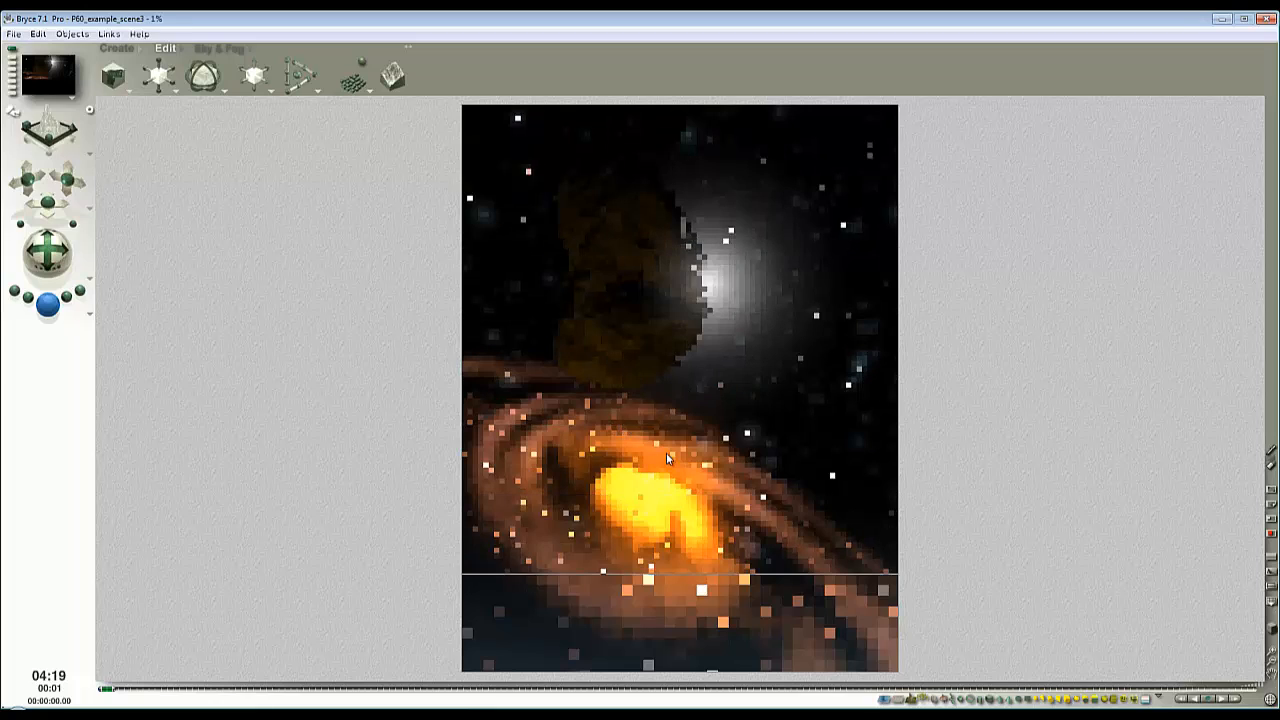
key("Escape")
left_click_drag(550, 315, 677, 422)
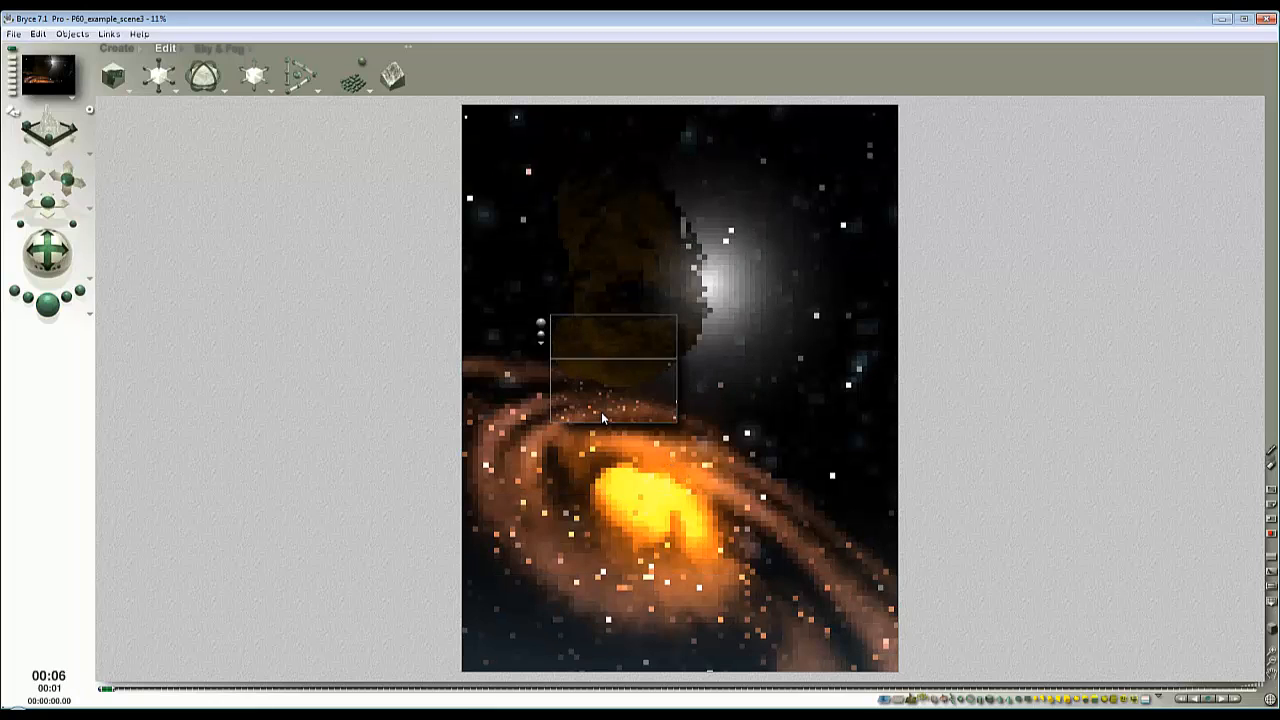
Step: Render selected areas over the galaxy's arms and core and the blue nebula patch in the starfield in finer detail
left_click_drag(815, 610, 638, 466)
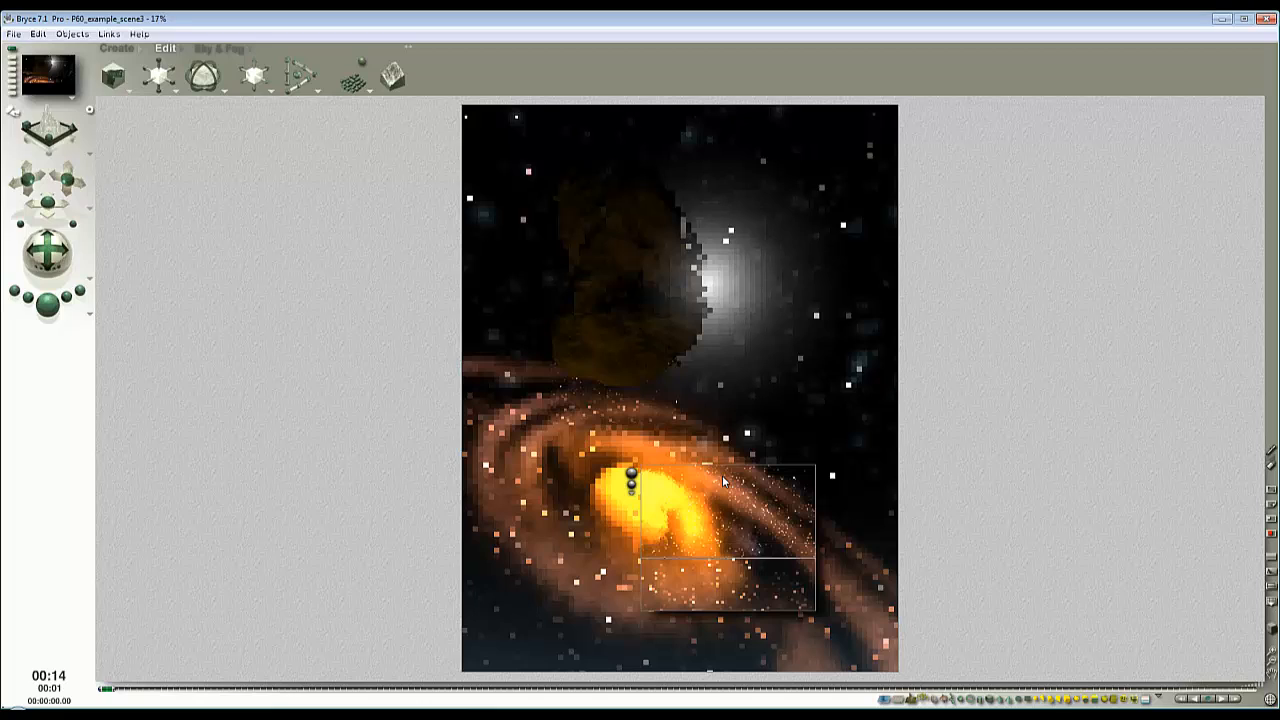
left_click_drag(788, 484, 884, 596)
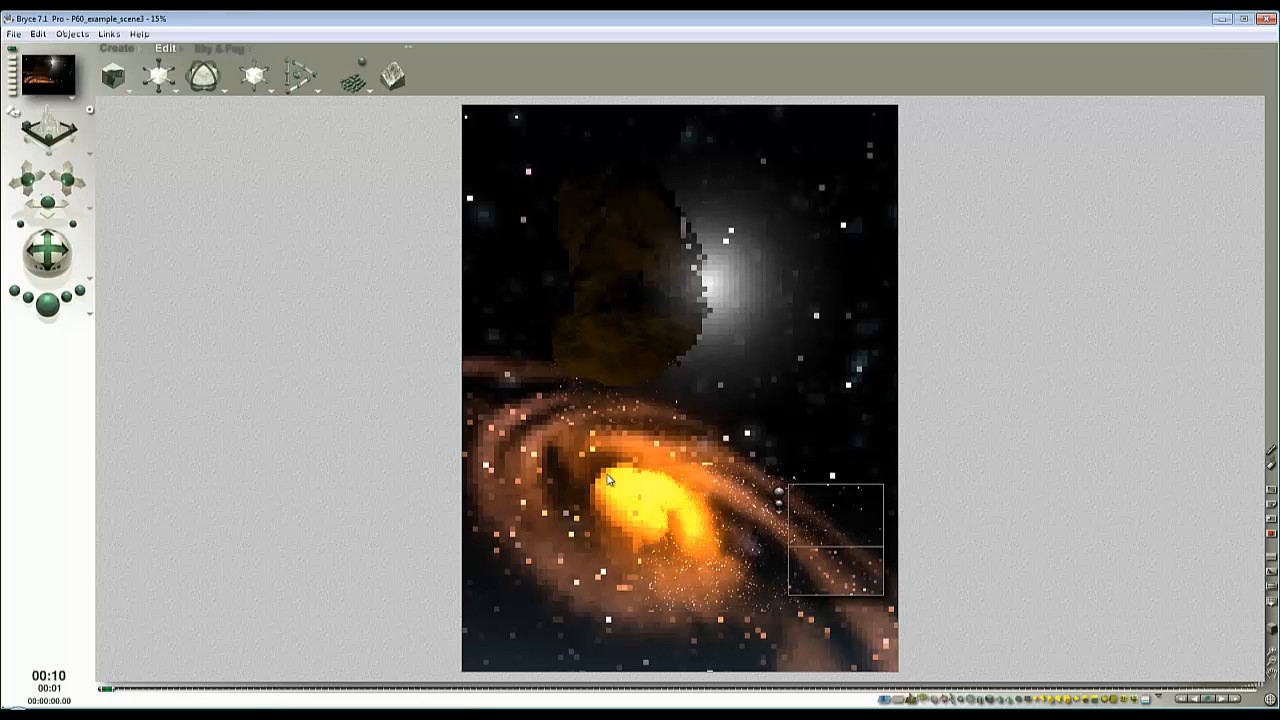
left_click_drag(486, 381, 584, 440)
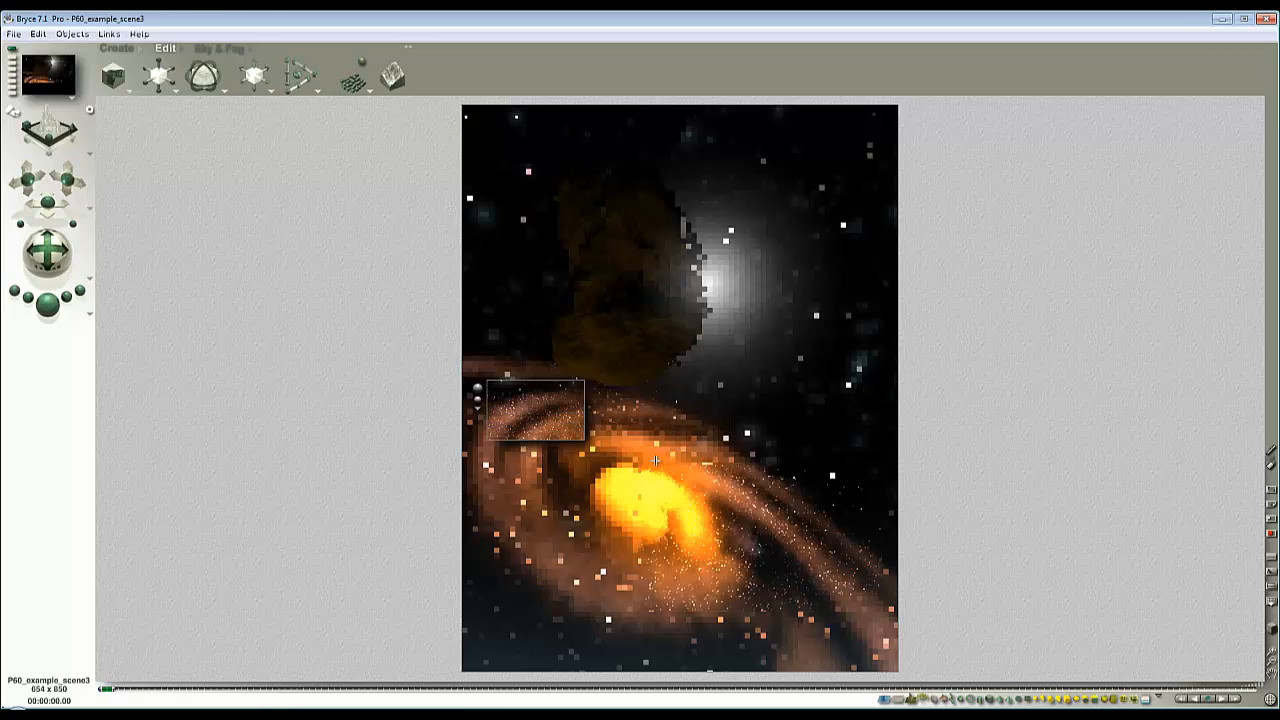
mouse_move(561, 480)
left_mouse_down()
mouse_move(664, 543)
mouse_move(664, 572)
left_mouse_up()
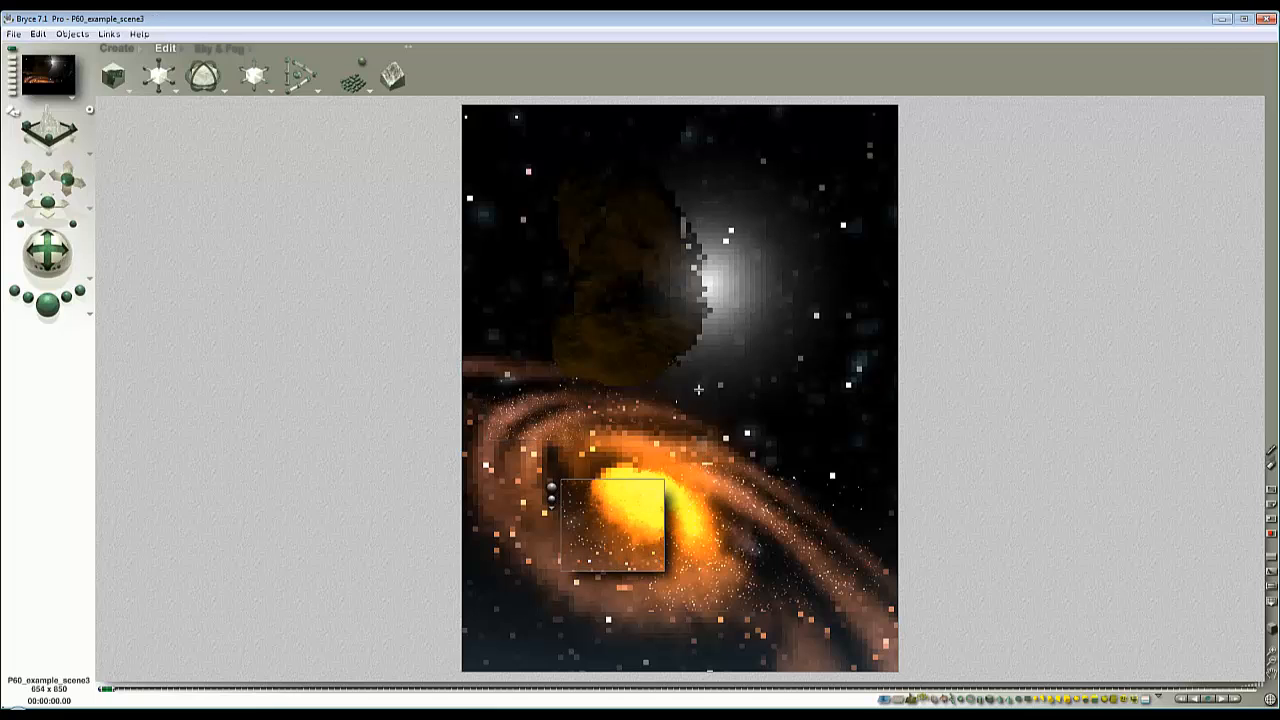
left_click_drag(886, 392, 839, 323)
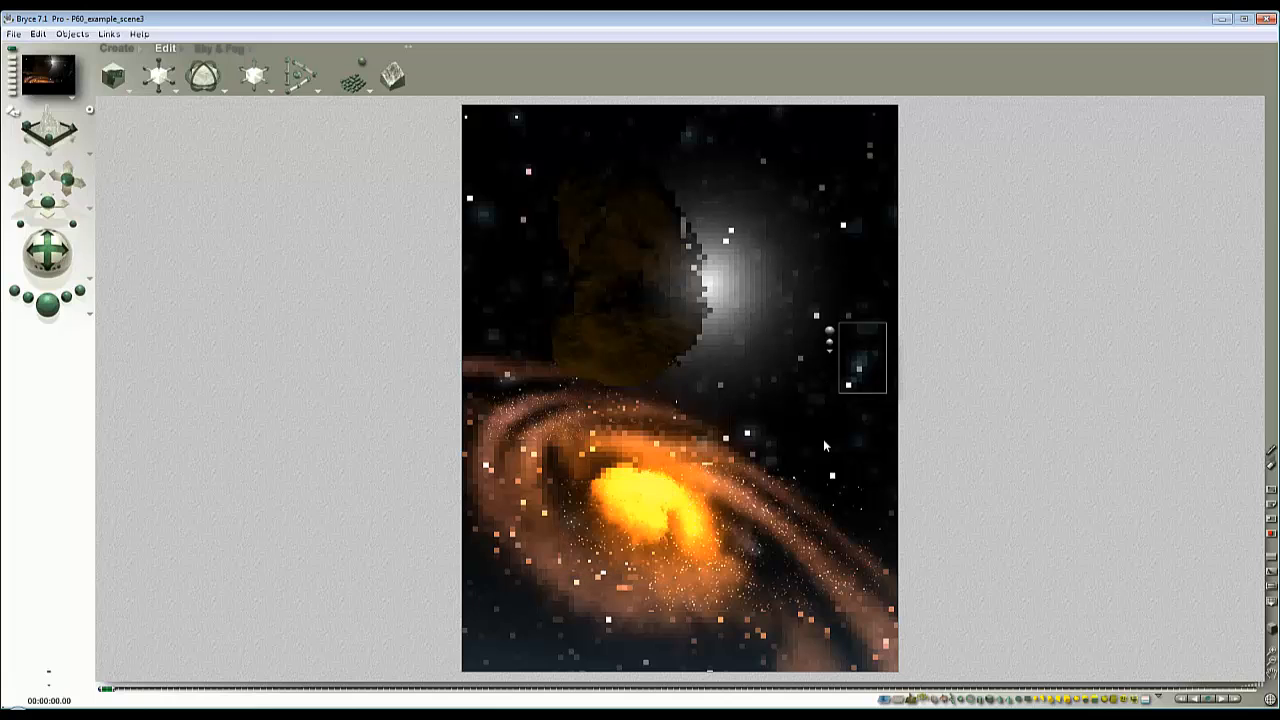
Step: Turn off the fog and set the red colour perspective to 41 in the Sky Lab atmosphere settings
left_click(772, 400)
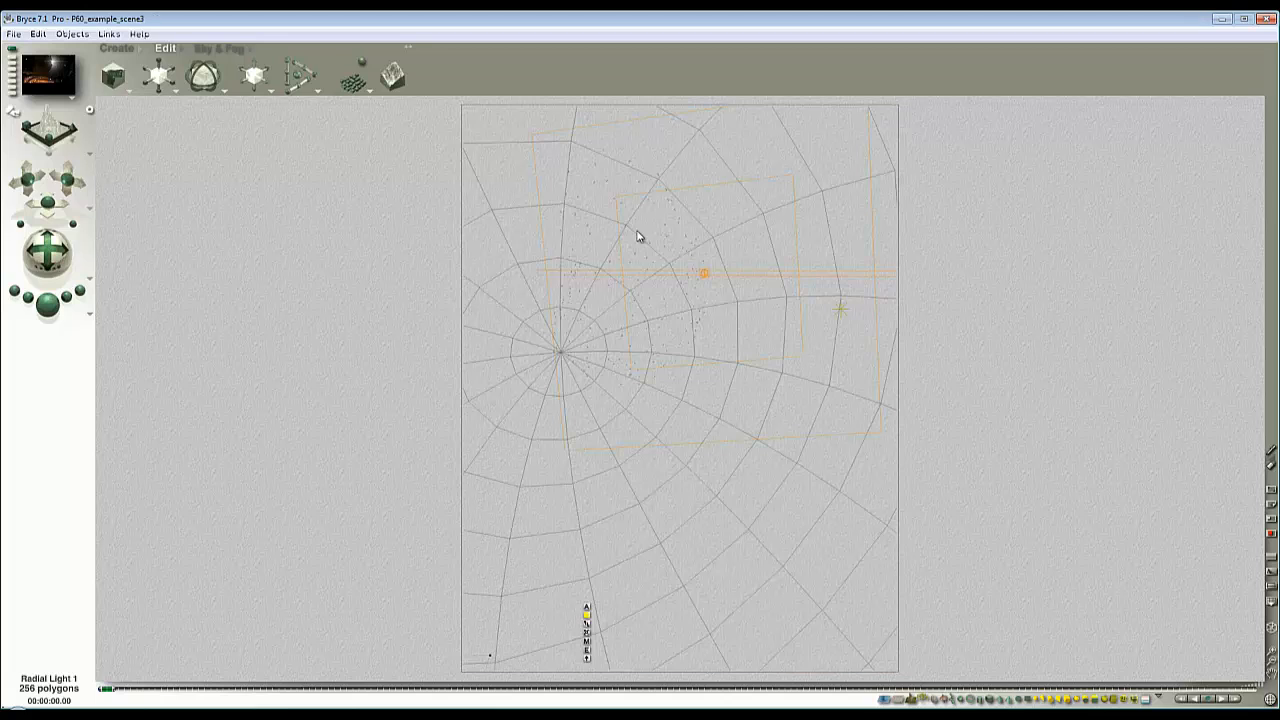
left_click(219, 48)
left_click(334, 54)
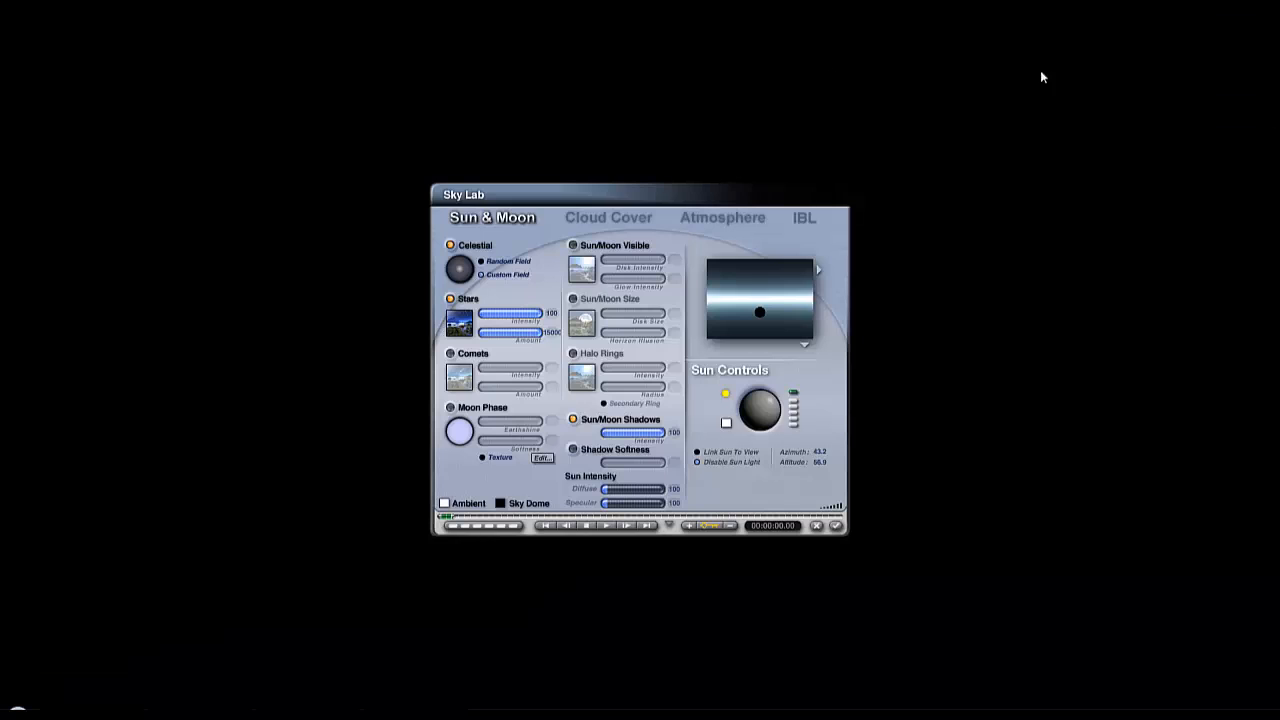
left_click(745, 218)
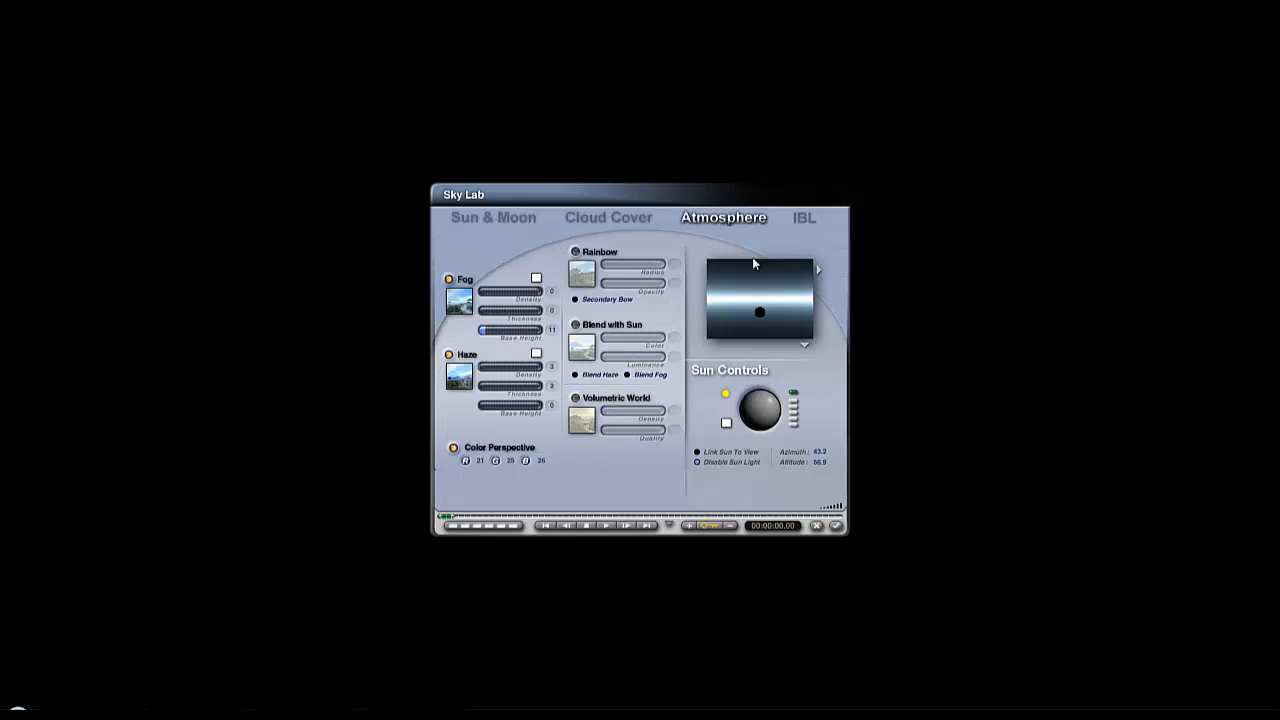
left_click(449, 280)
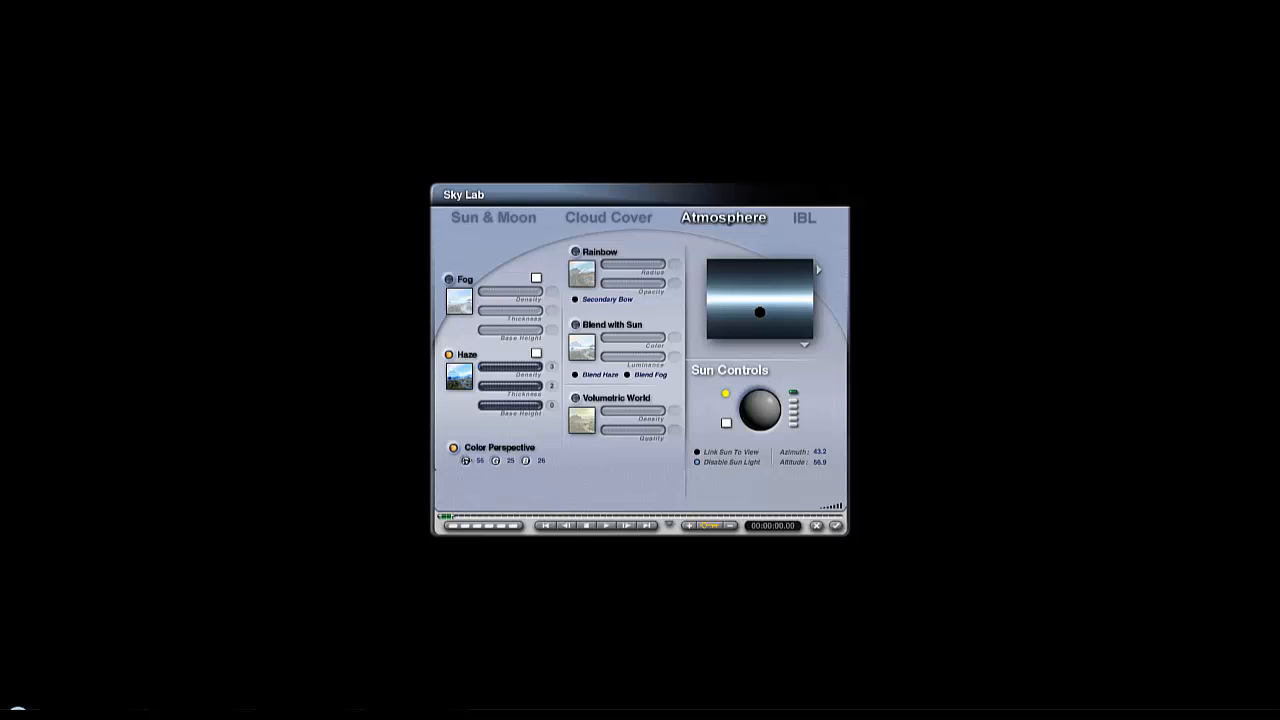
left_click_drag(467, 461, 464, 461)
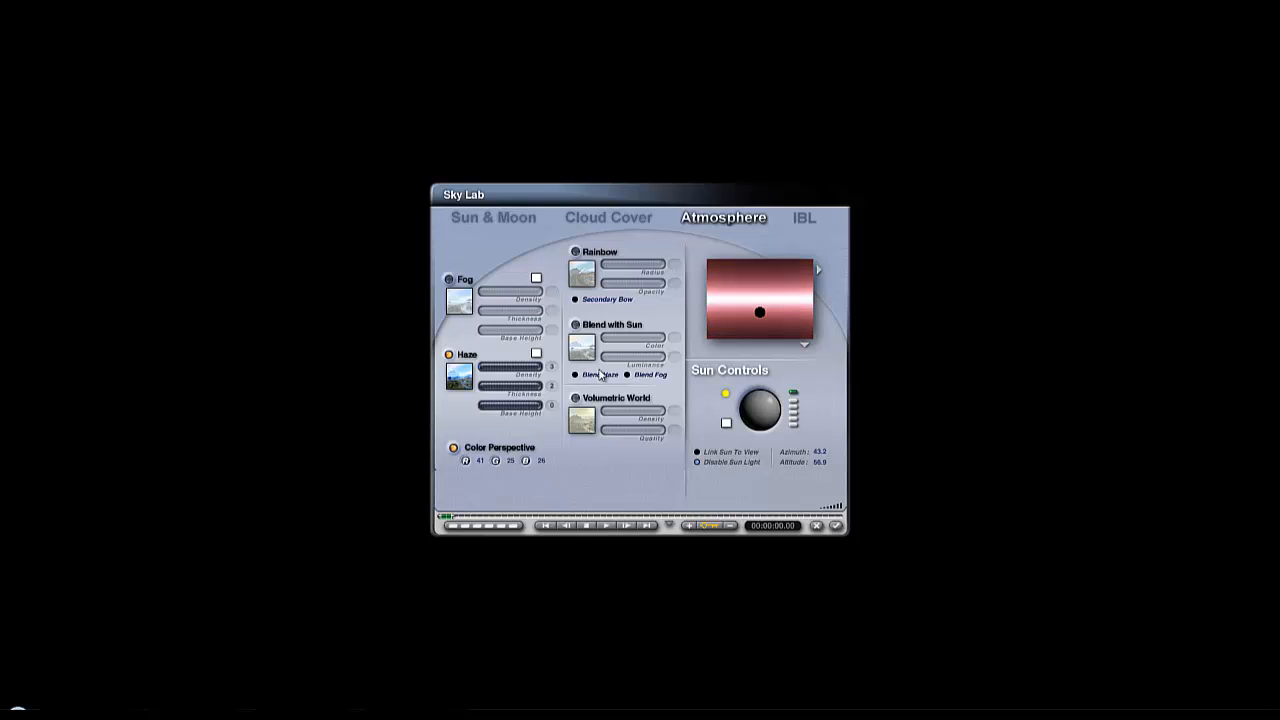
left_click(837, 527)
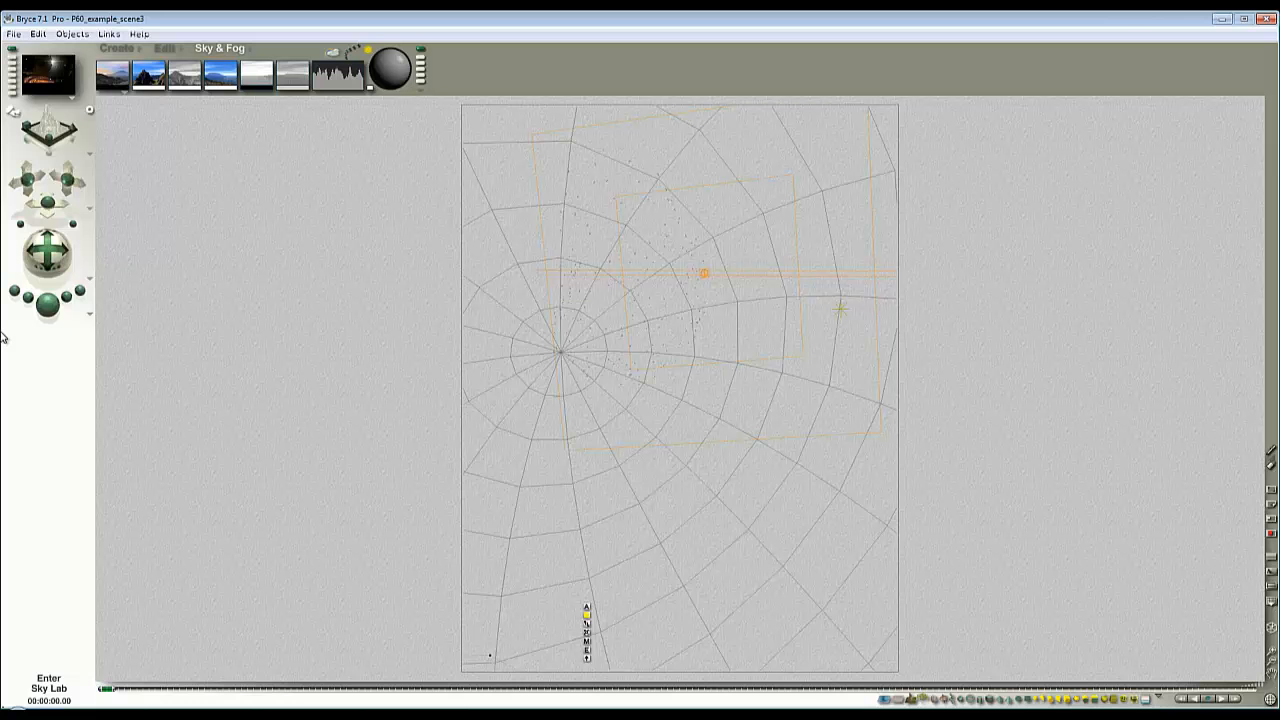
Step: Render the scene with the reddish atmosphere and check areas of the starfield and the glow beside the asteroid in finer detail
left_click(55, 309)
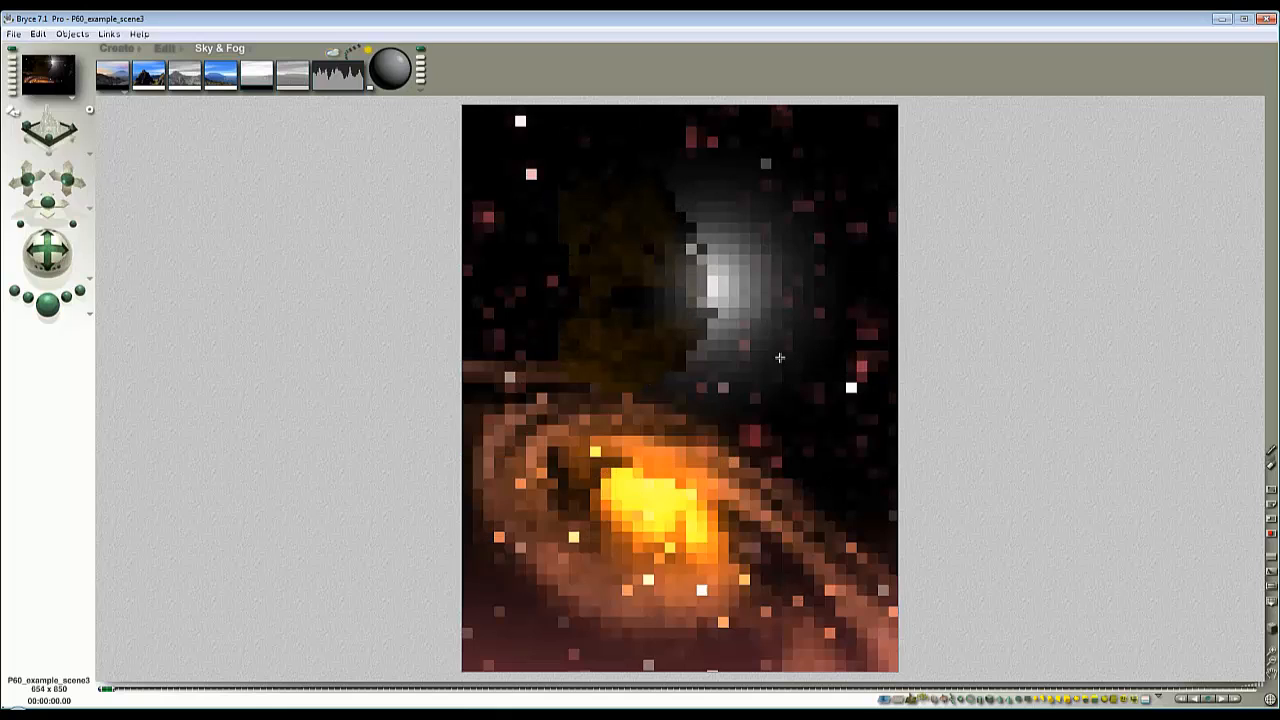
left_click_drag(786, 472, 702, 350)
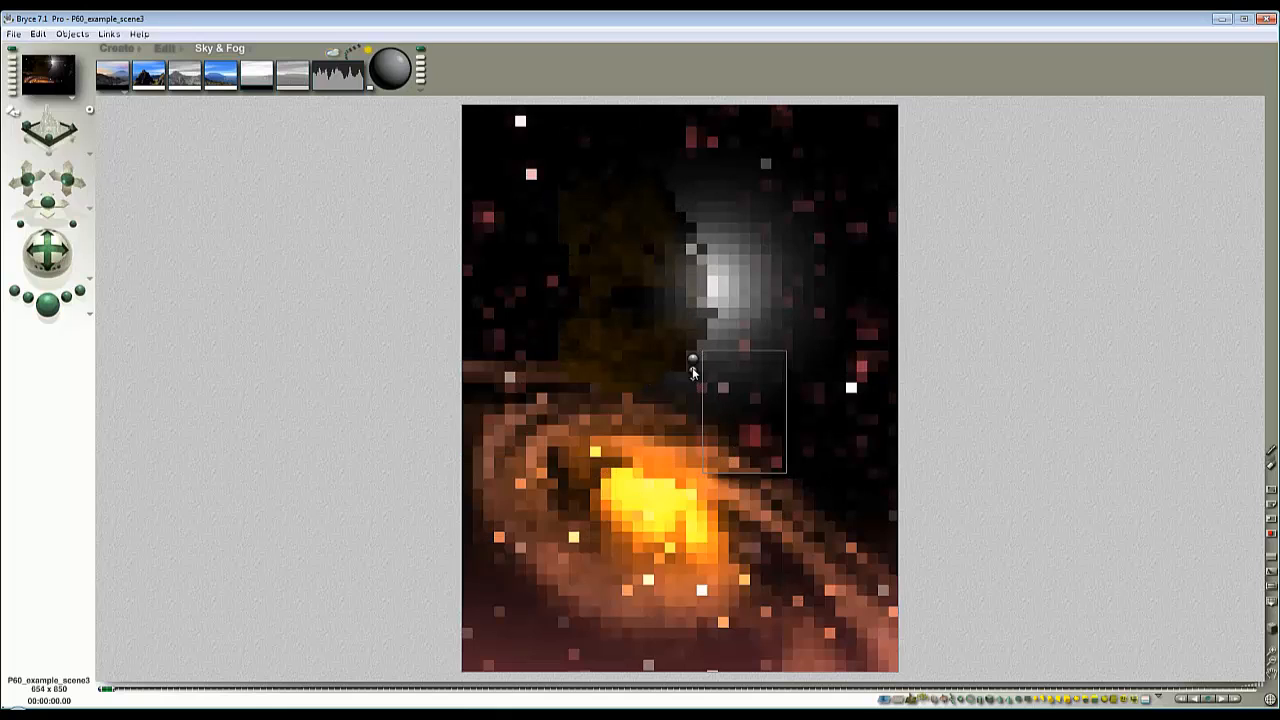
left_click(693, 372)
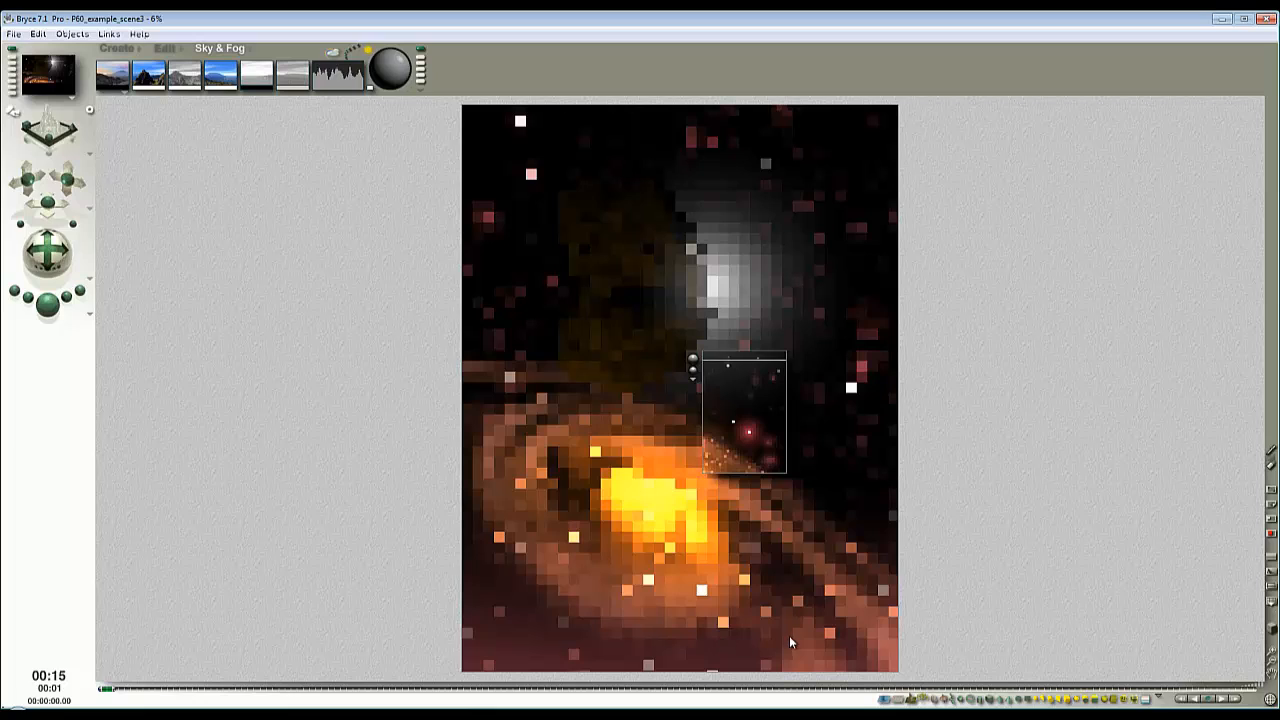
left_click_drag(830, 326, 900, 463)
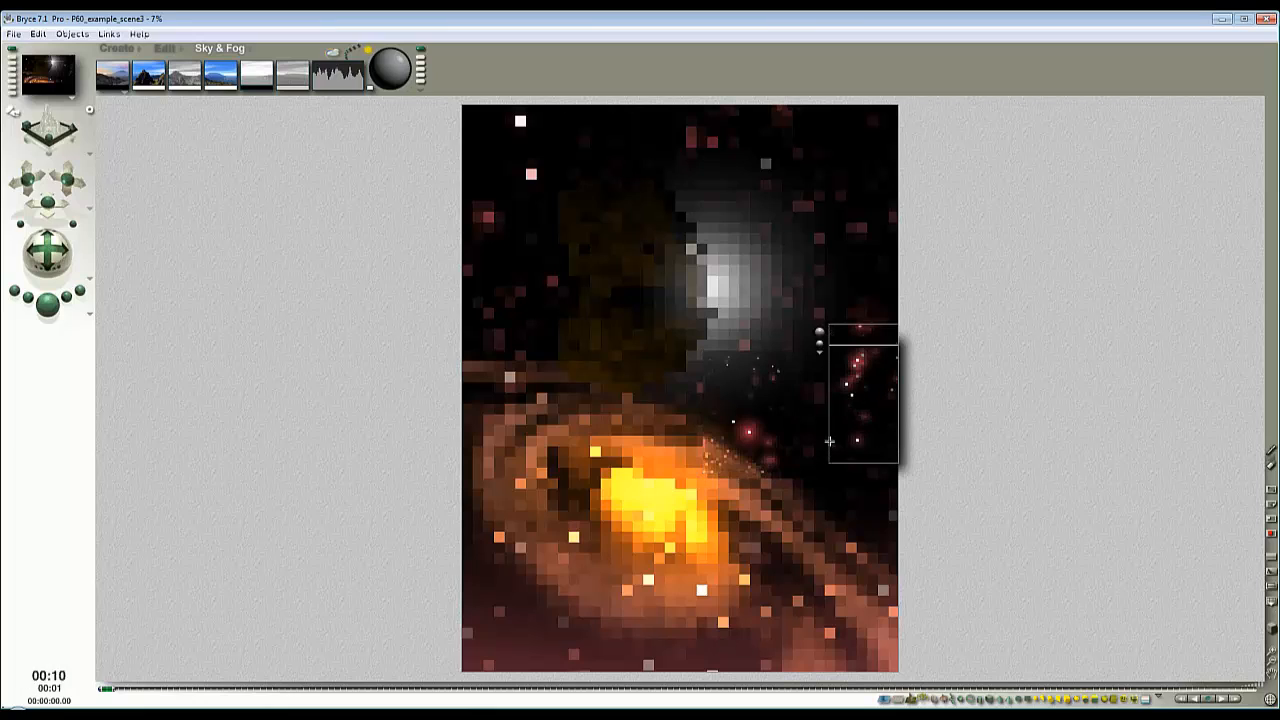
left_click_drag(799, 381, 656, 193)
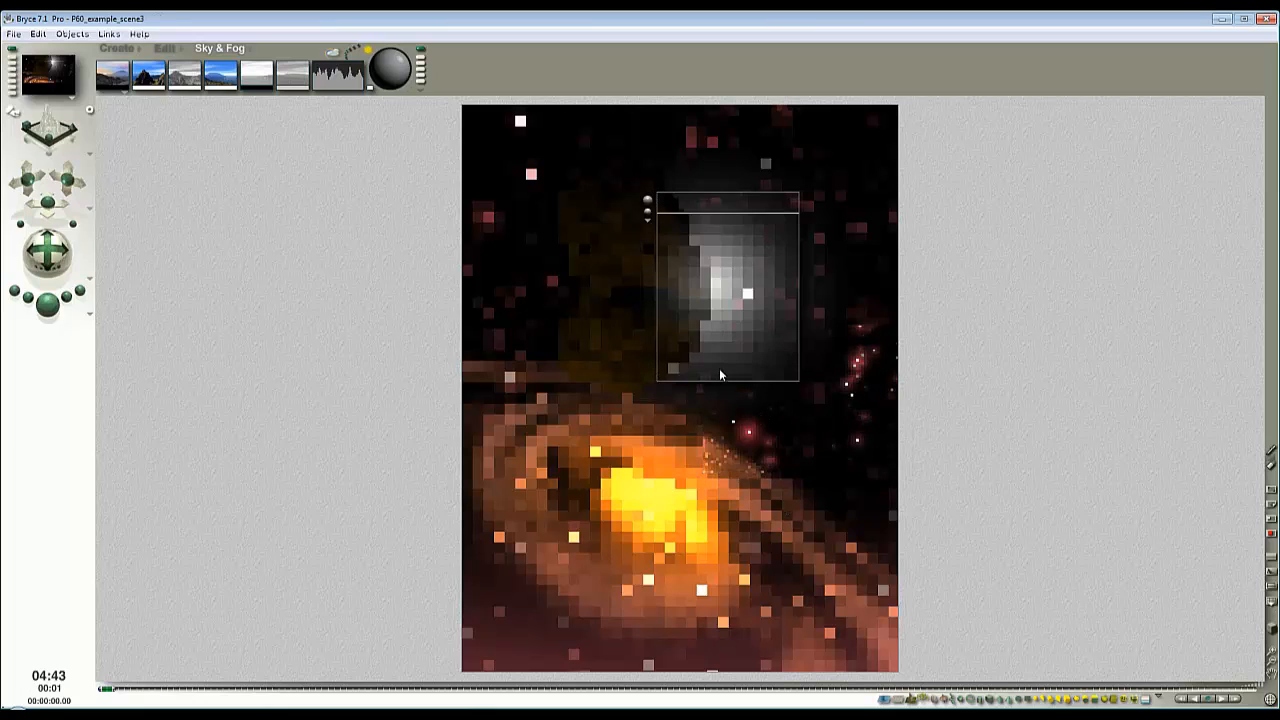
key("Escape")
key("Escape")
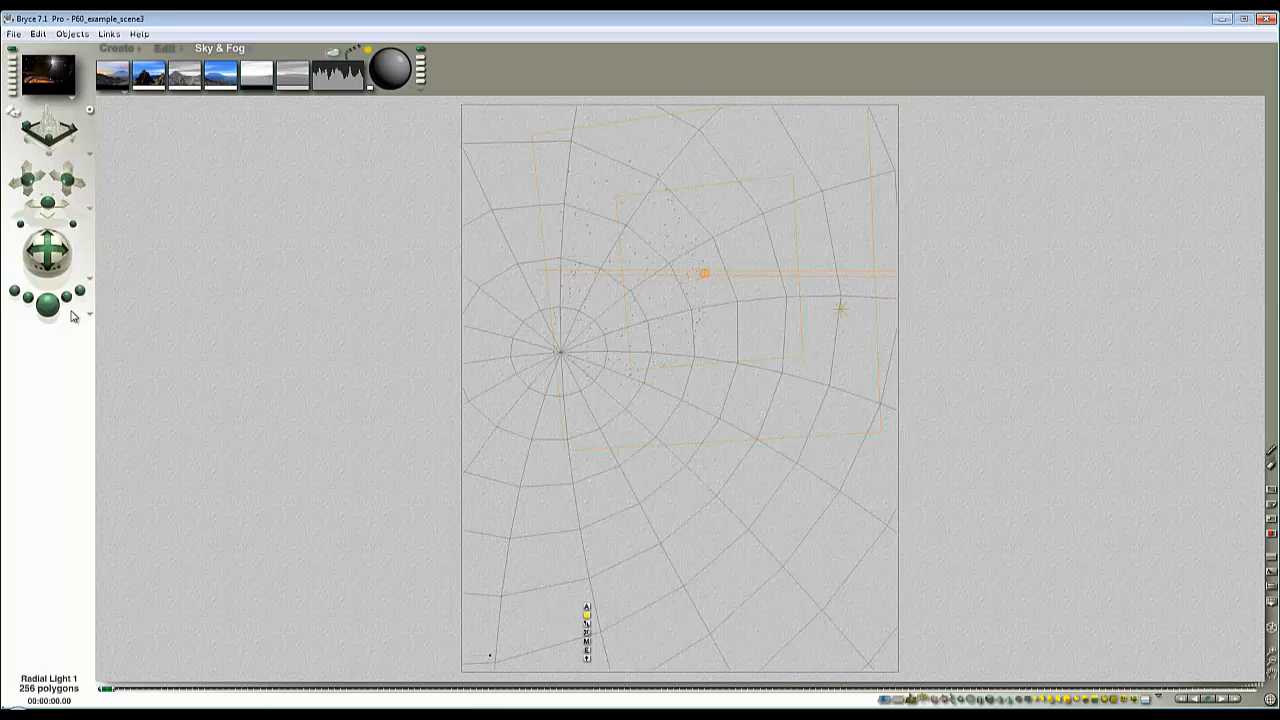
Step: Undo the atmosphere changes and render the scene again
left_click(70, 316)
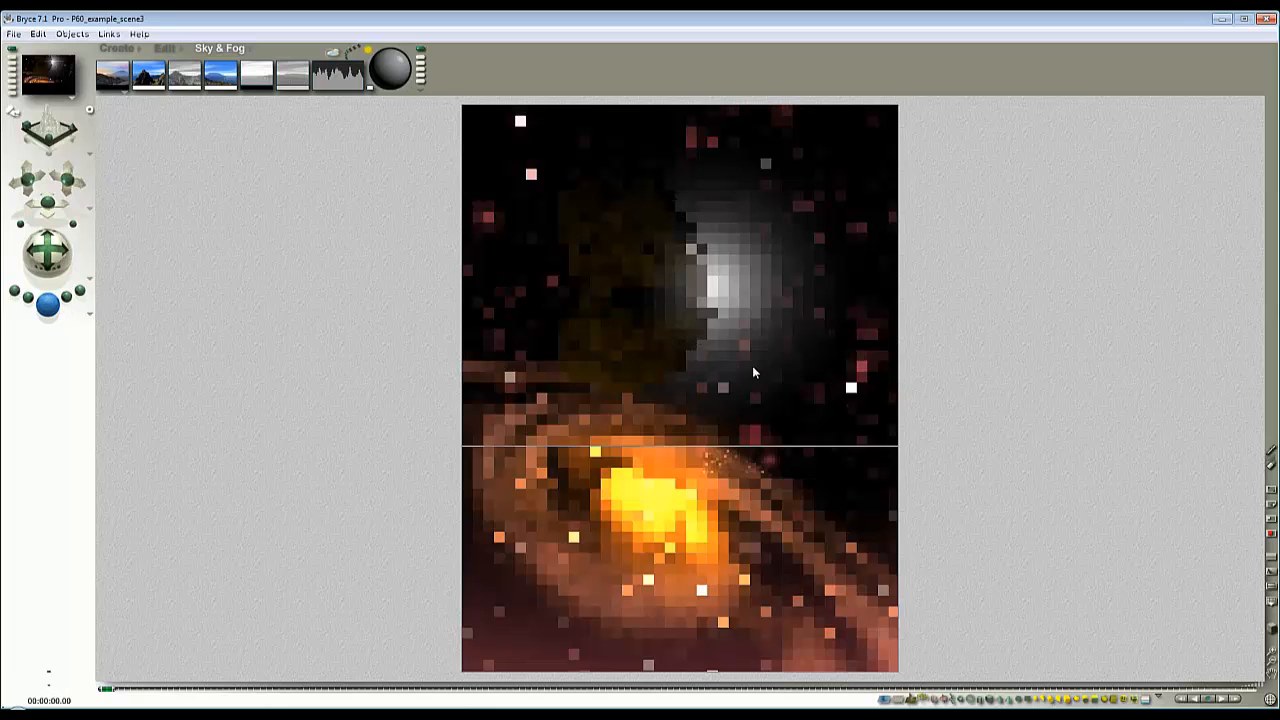
key("Escape")
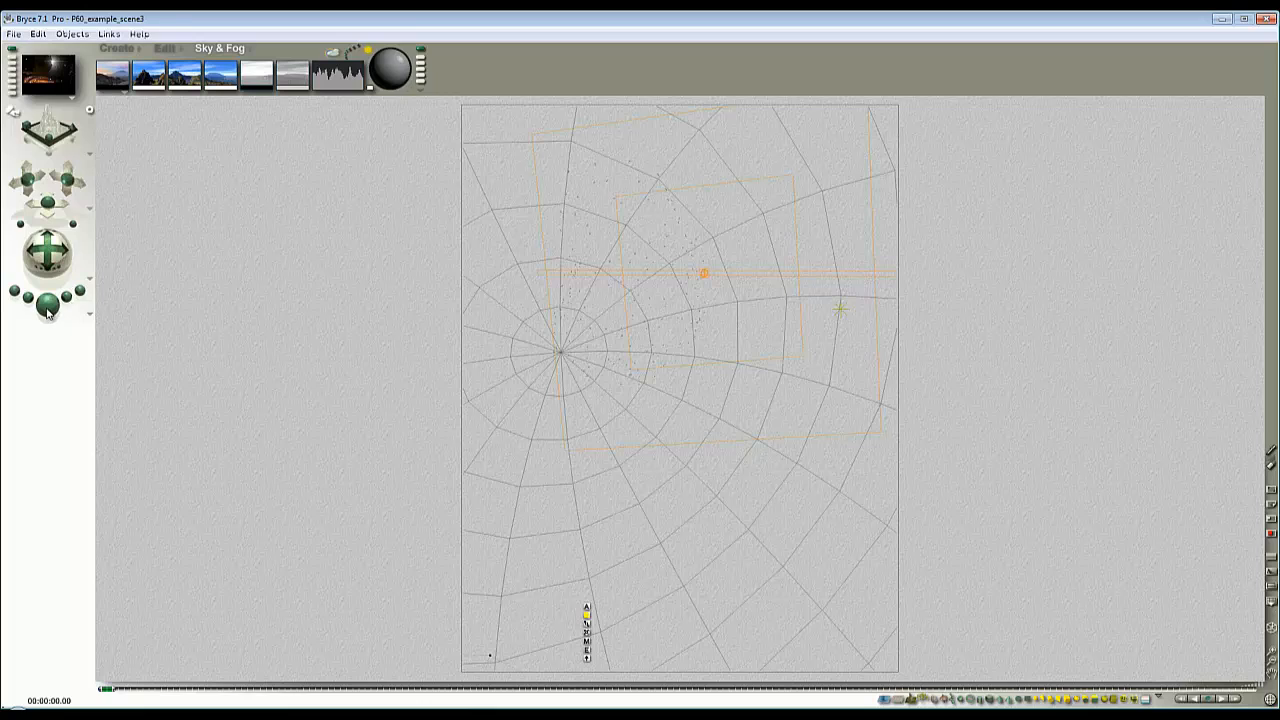
left_click(47, 306)
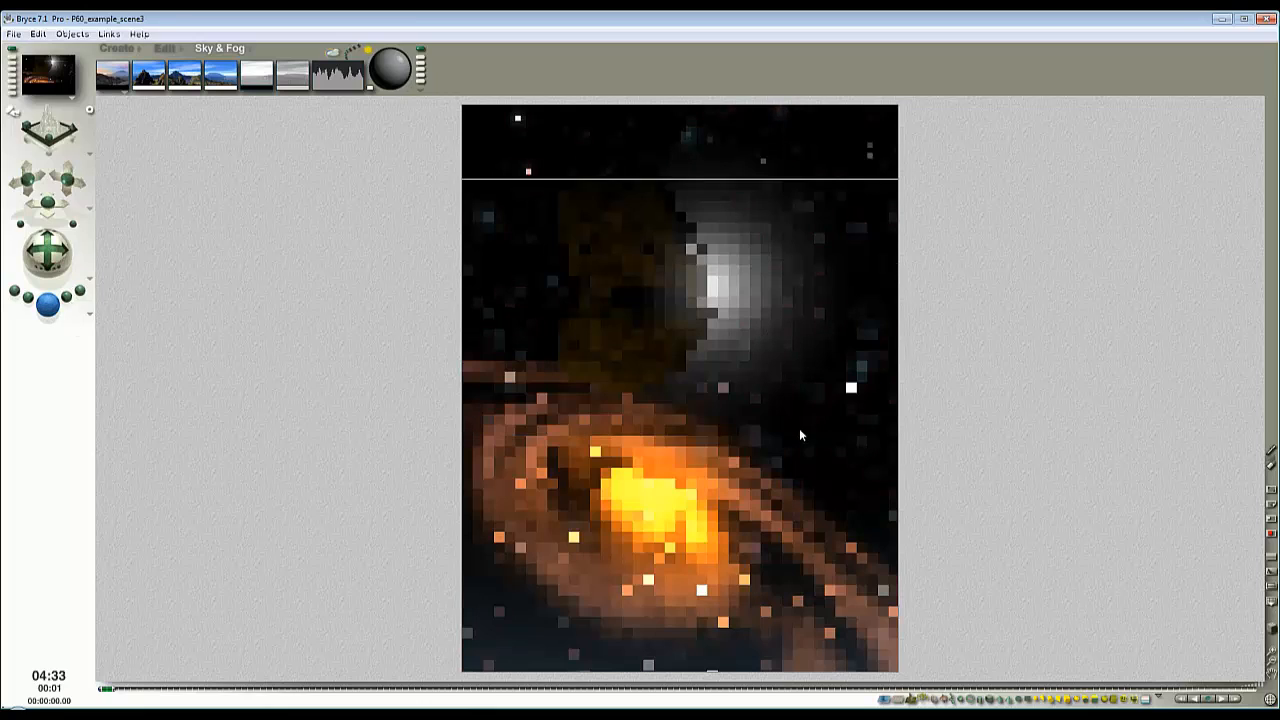
Step: Render areas over the light's glow, the galaxy's lower edge, the neighbouring starfield and the asteroid in finer detail
left_click_drag(802, 468, 627, 285)
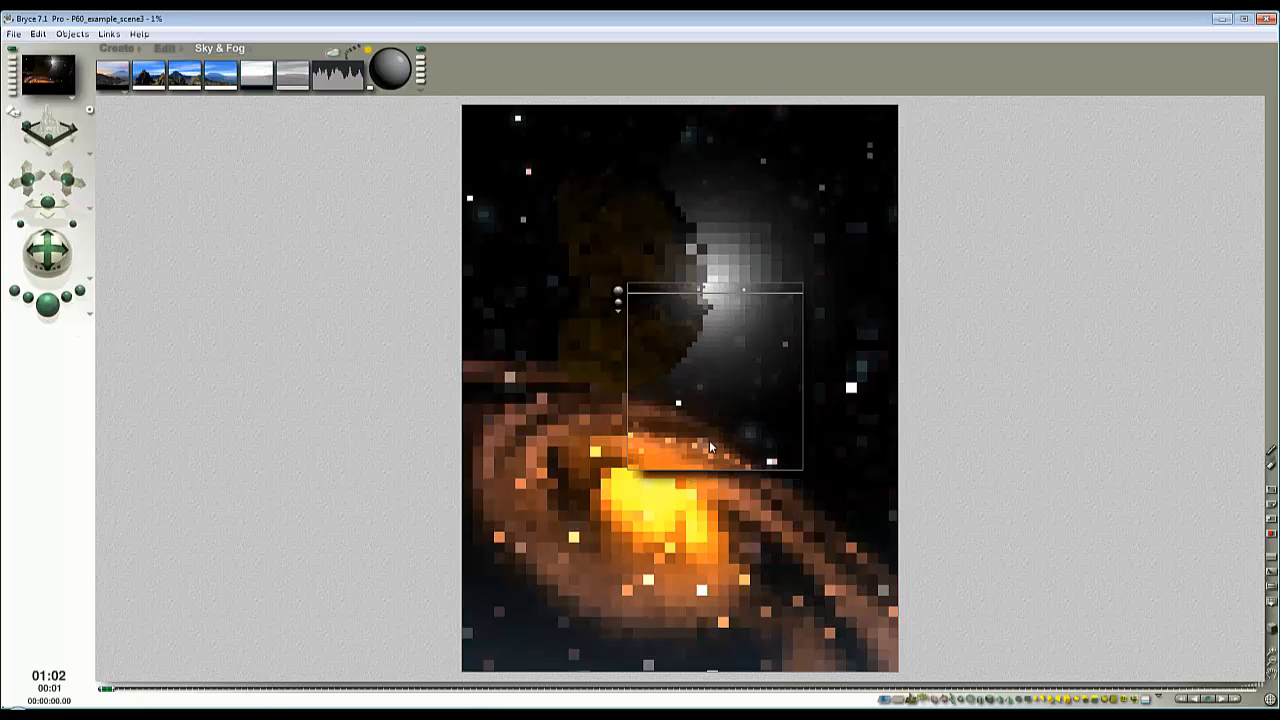
key("Escape")
left_click_drag(829, 663, 663, 604)
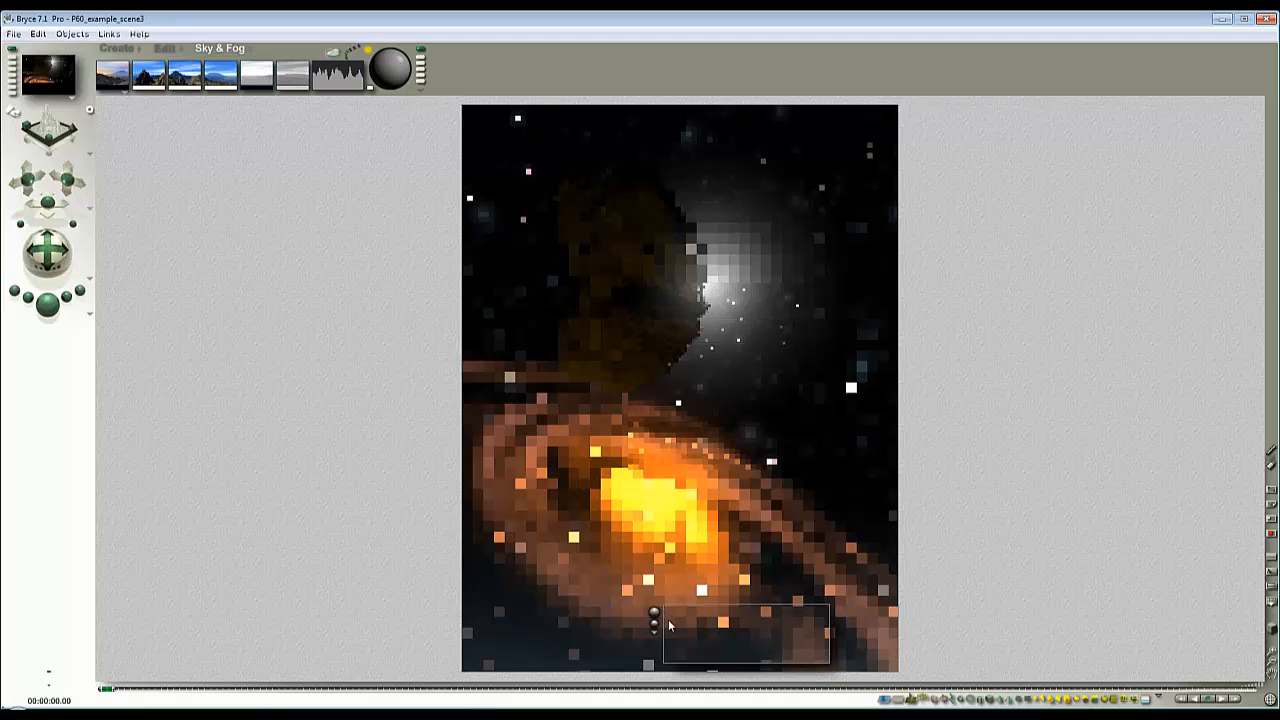
left_click_drag(925, 647, 861, 535)
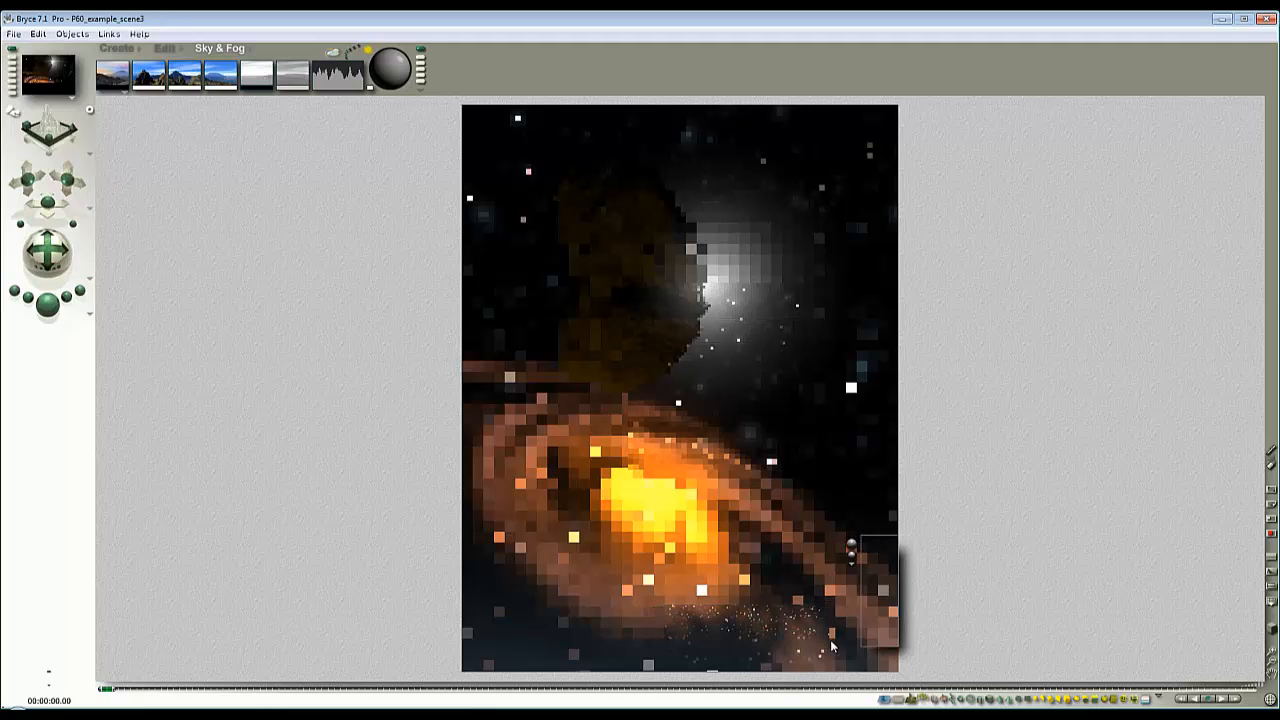
left_click_drag(922, 562, 736, 331)
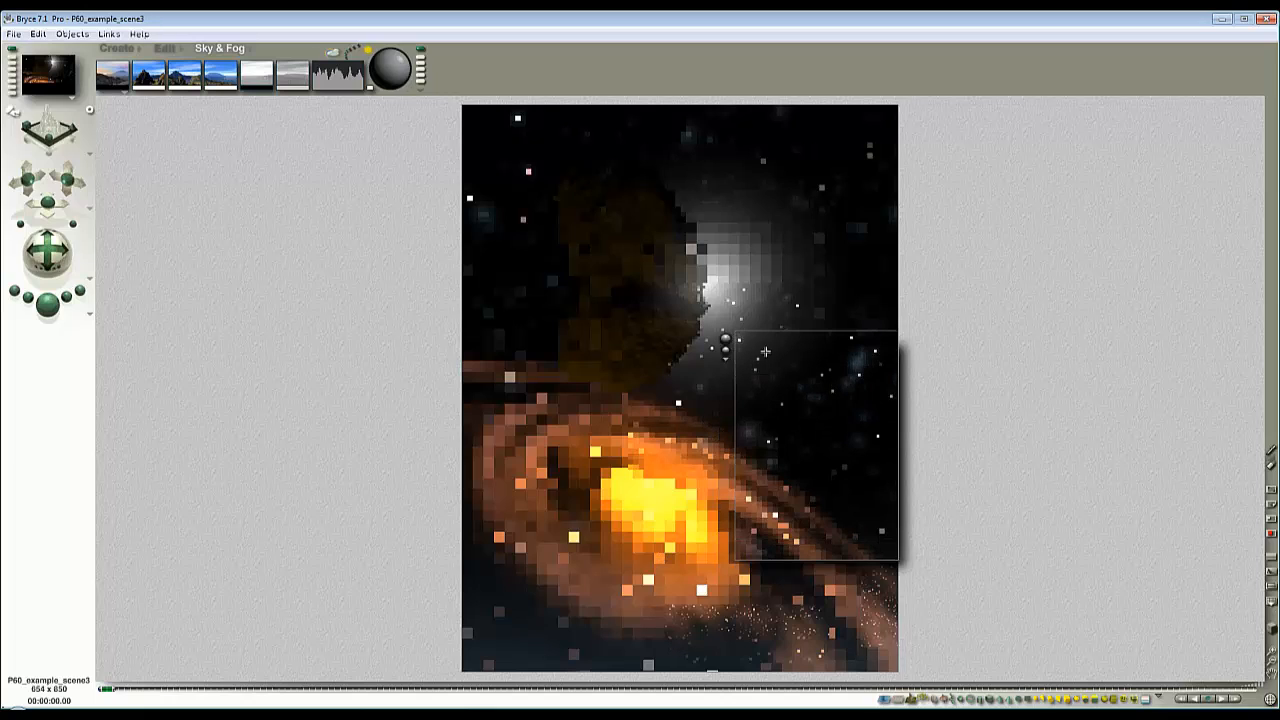
left_click_drag(765, 351, 544, 169)
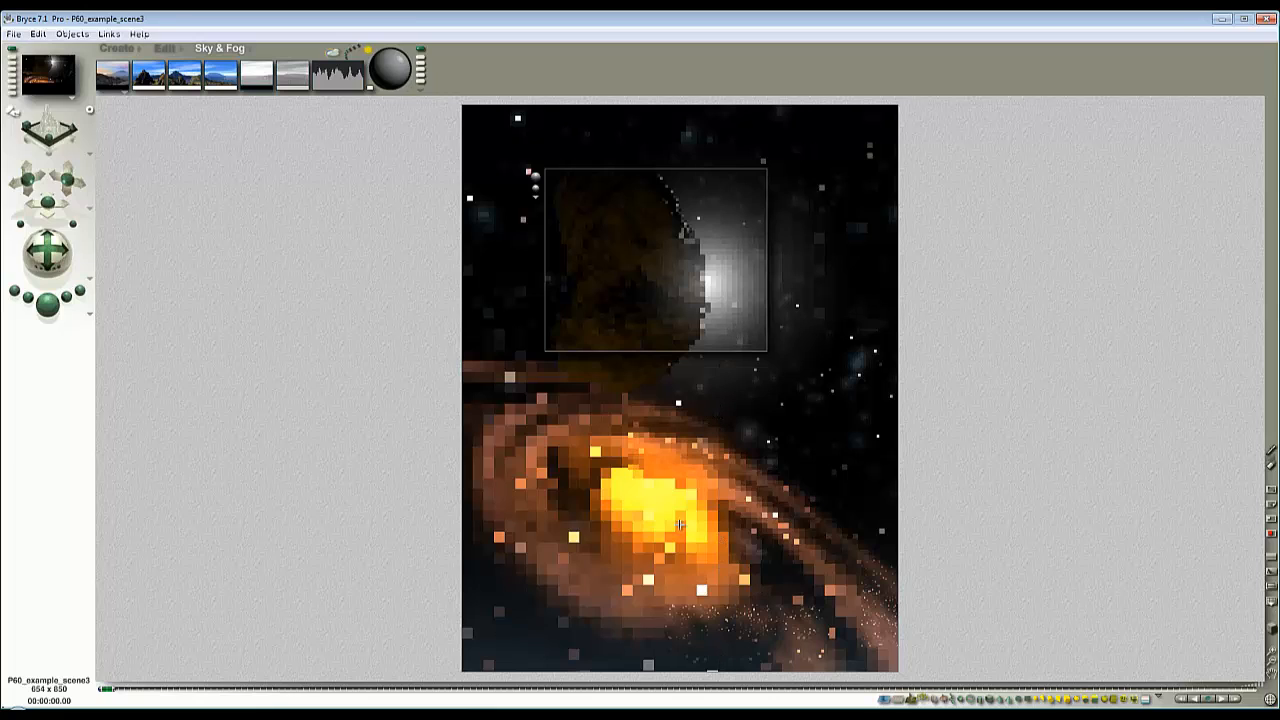
Step: Select all objects of the scene in the side view
key("3")
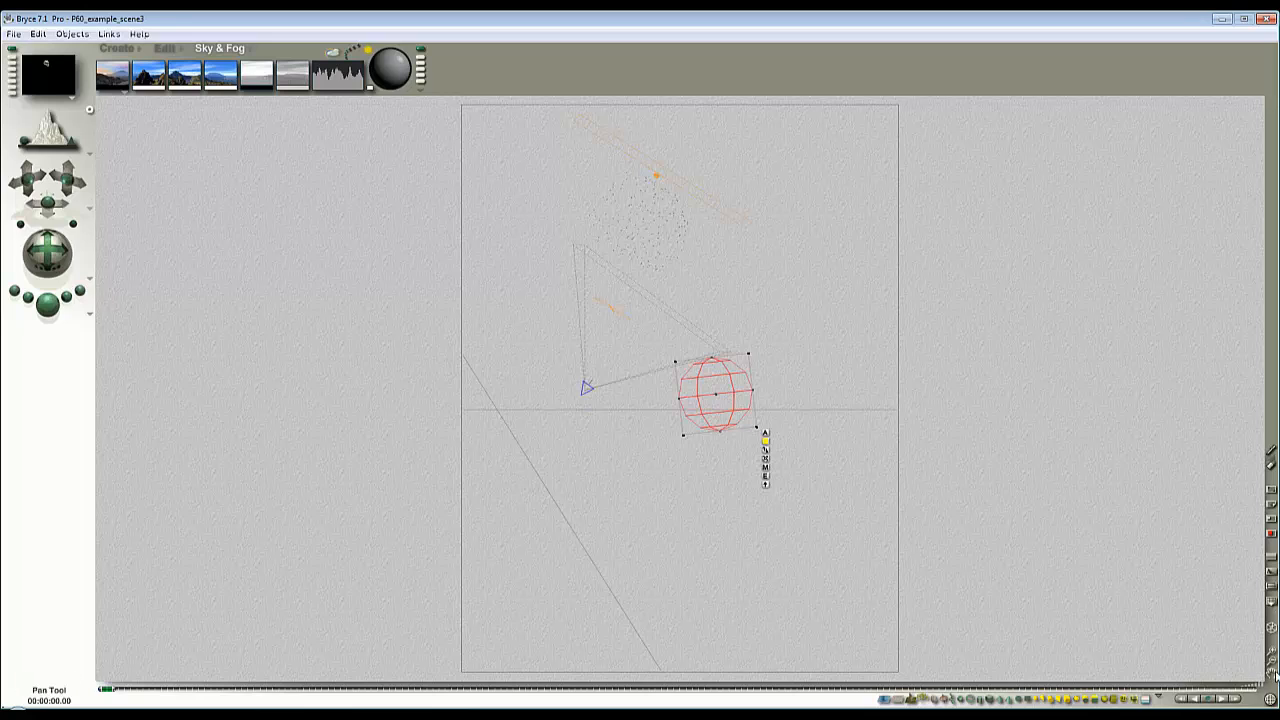
left_click(1272, 662)
left_click(1272, 662)
left_click(1272, 662)
left_click(1272, 662)
left_click(1272, 662)
left_click(1272, 662)
left_click(1272, 662)
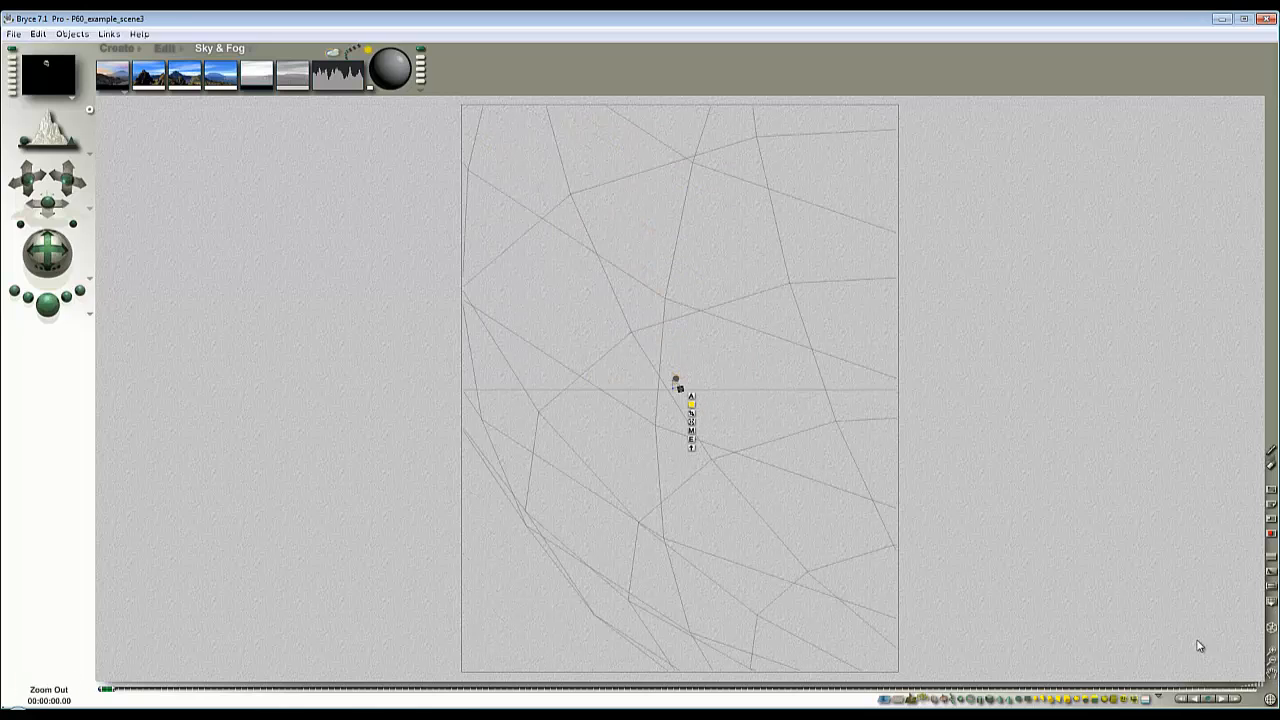
left_click(1159, 698)
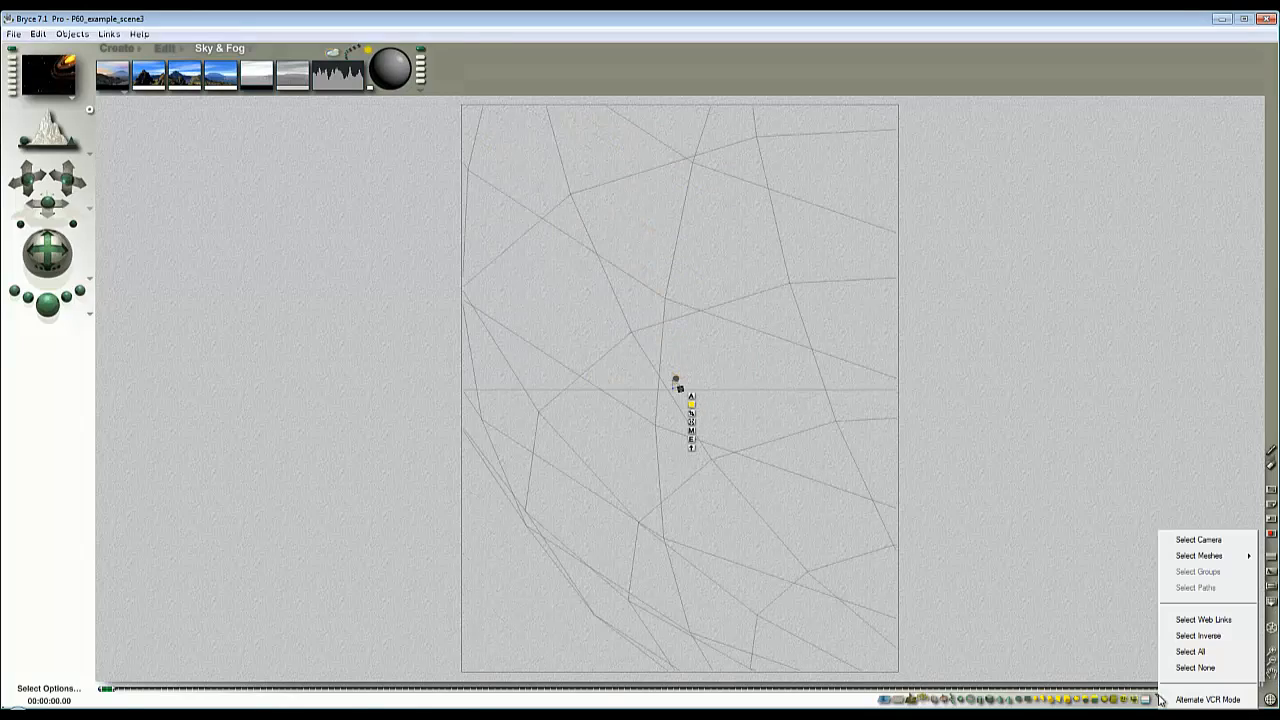
left_click(1192, 652)
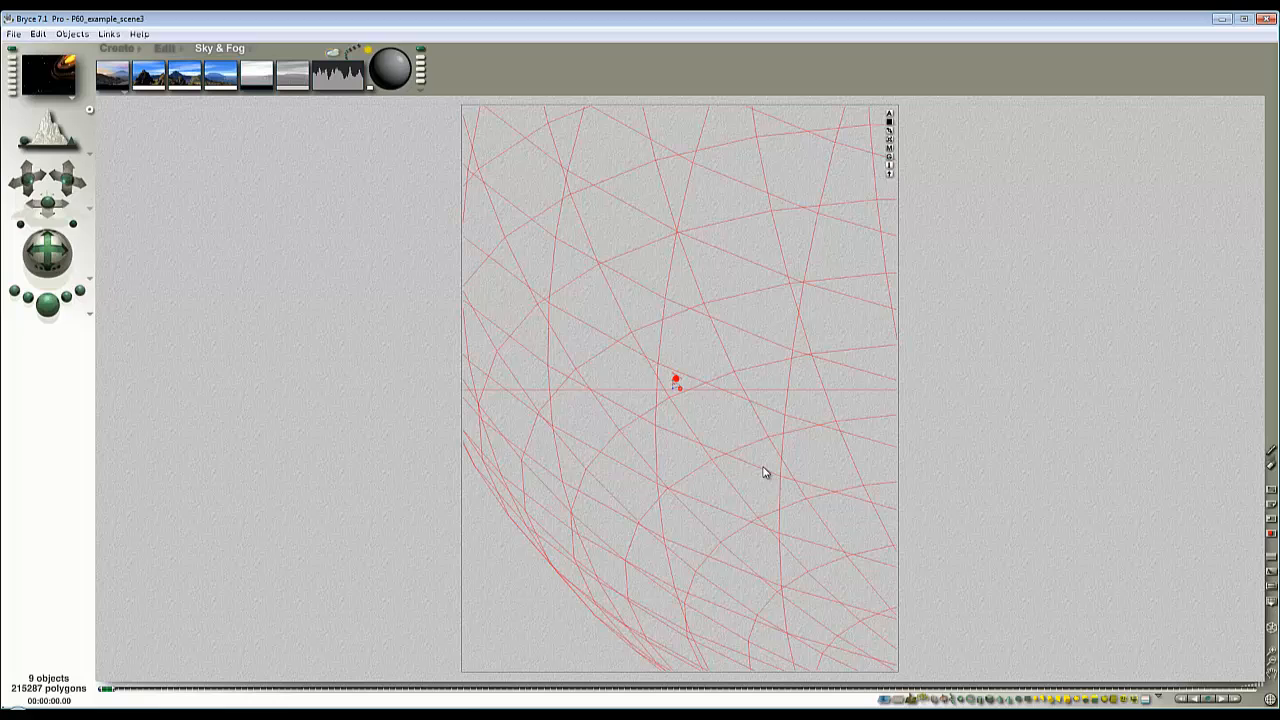
Step: Link all selected objects to the Perspective Camera as their parent, propagating distance, offset, rotation and size
left_click(1273, 667)
left_click(1273, 667)
left_click(1273, 667)
left_click(1273, 667)
left_click(1274, 667)
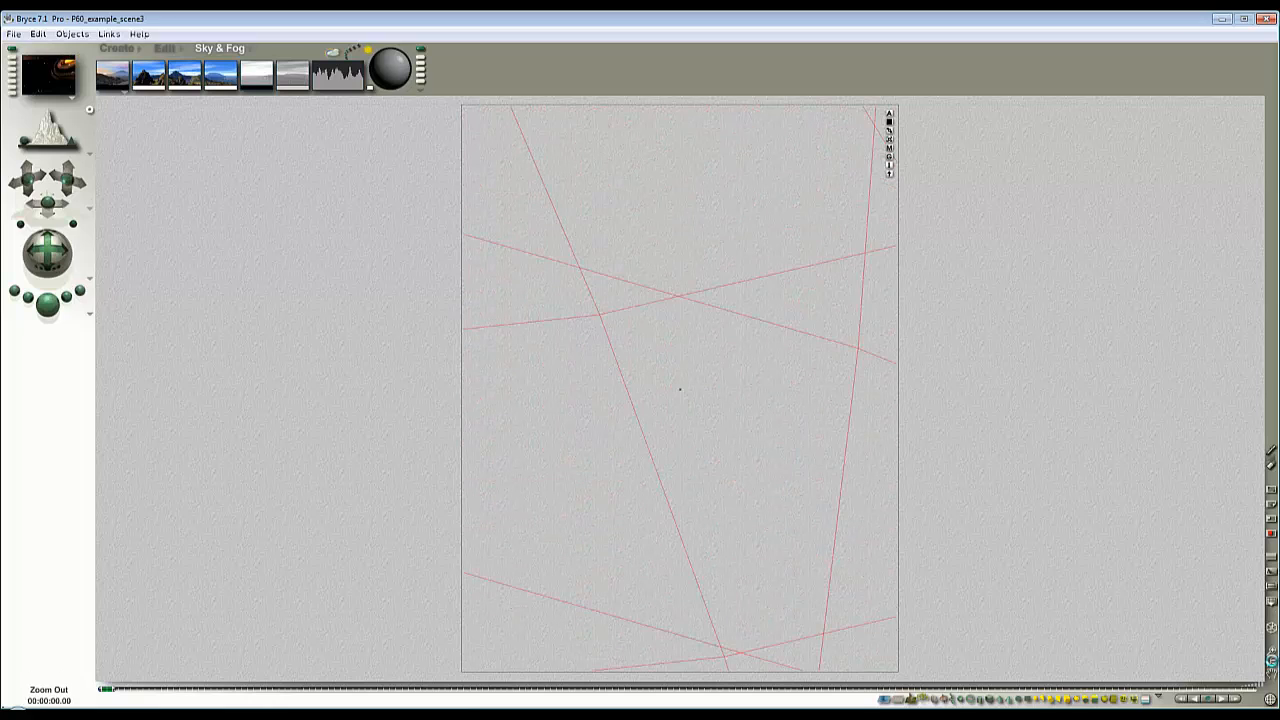
left_click(1274, 667)
left_click(1274, 667)
left_click(1274, 667)
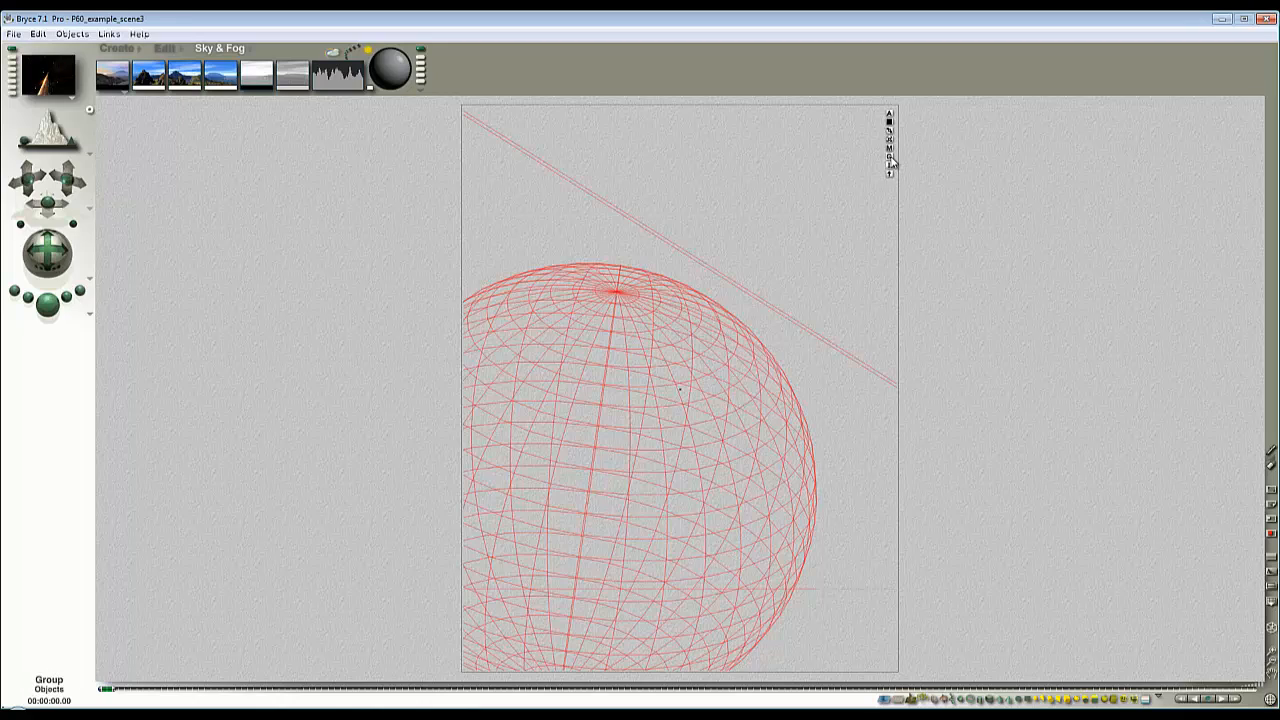
left_click(889, 114)
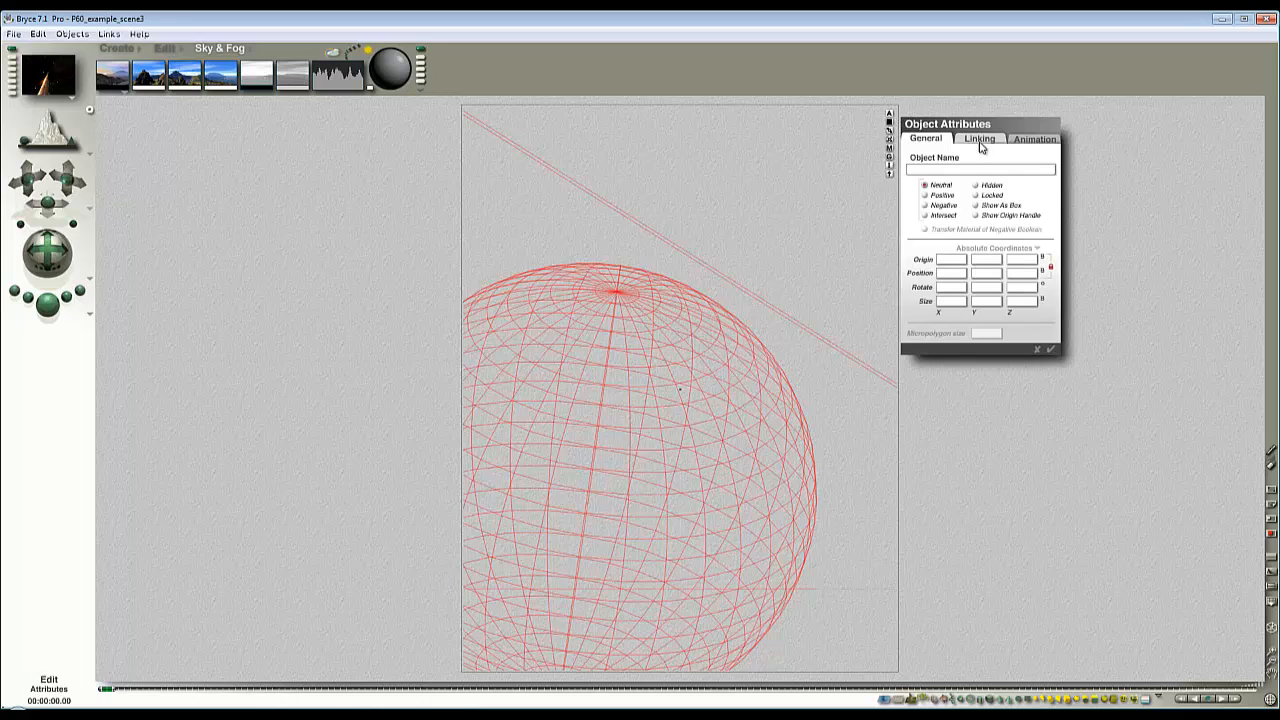
left_click(980, 139)
left_click(985, 166)
left_click(1020, 203)
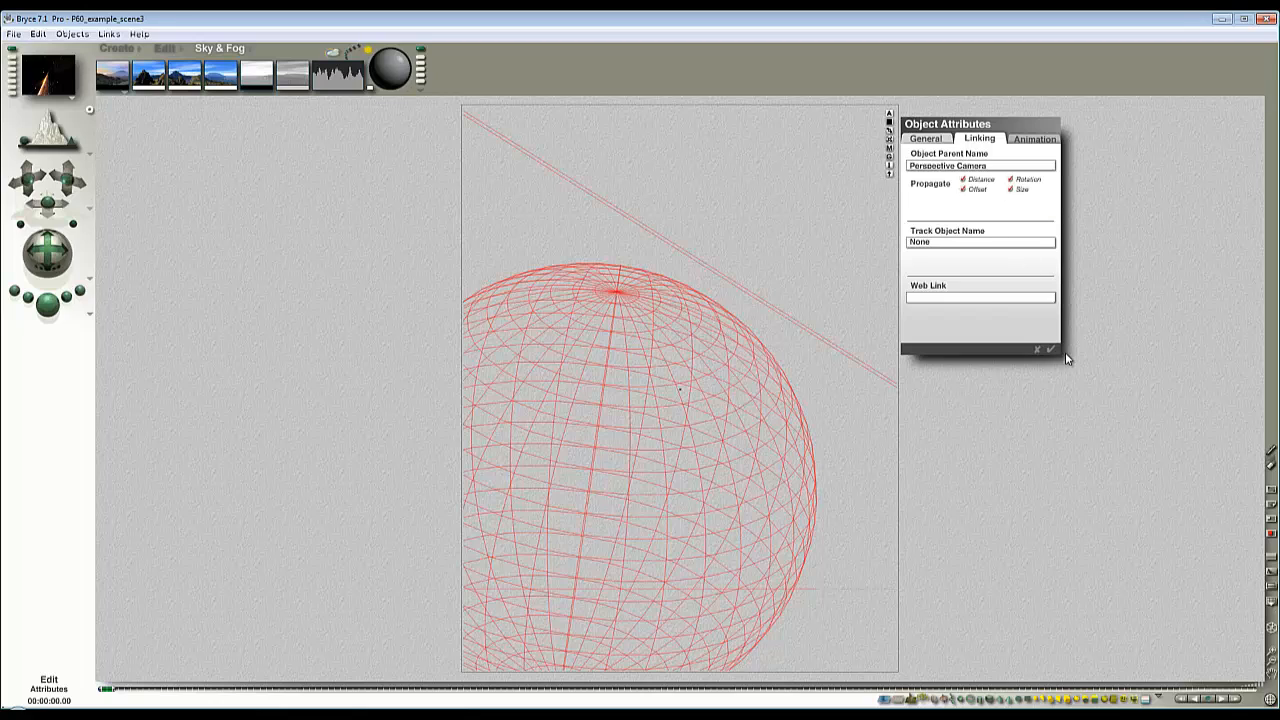
left_click(1052, 350)
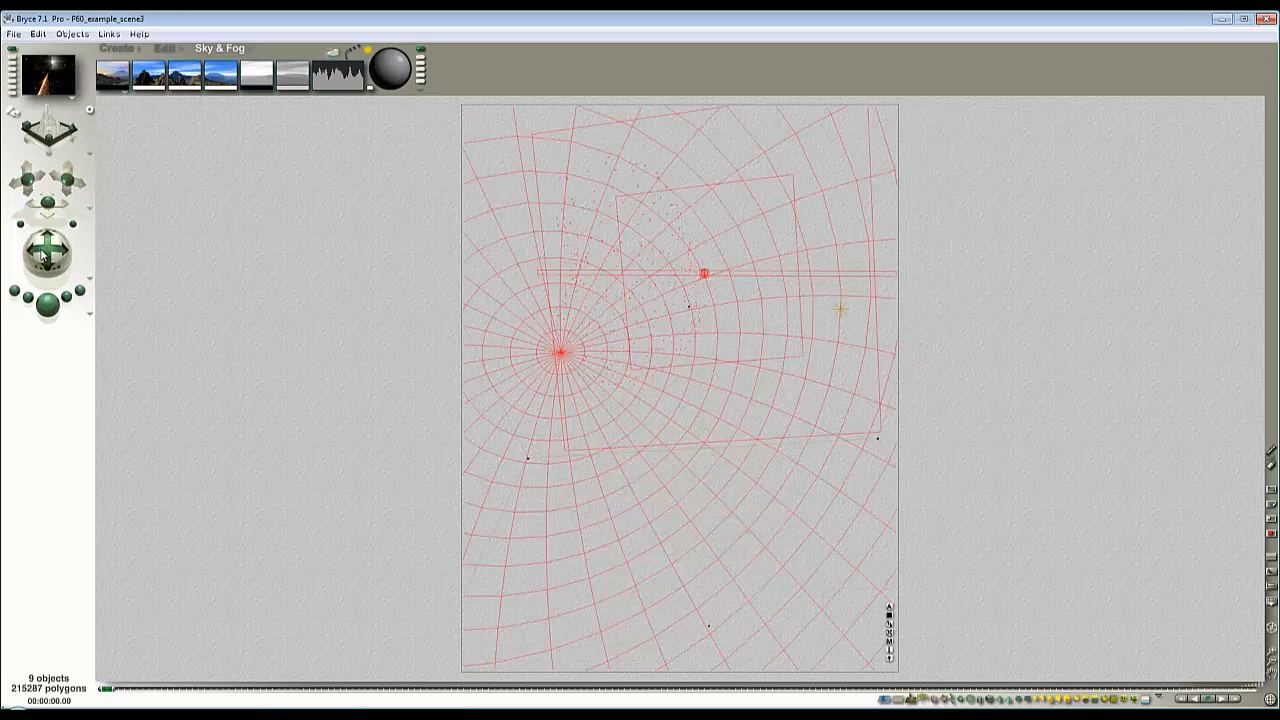
Step: Rotate the perspective camera together with the objects linked to it
left_click_drag(43, 256, 43, 257)
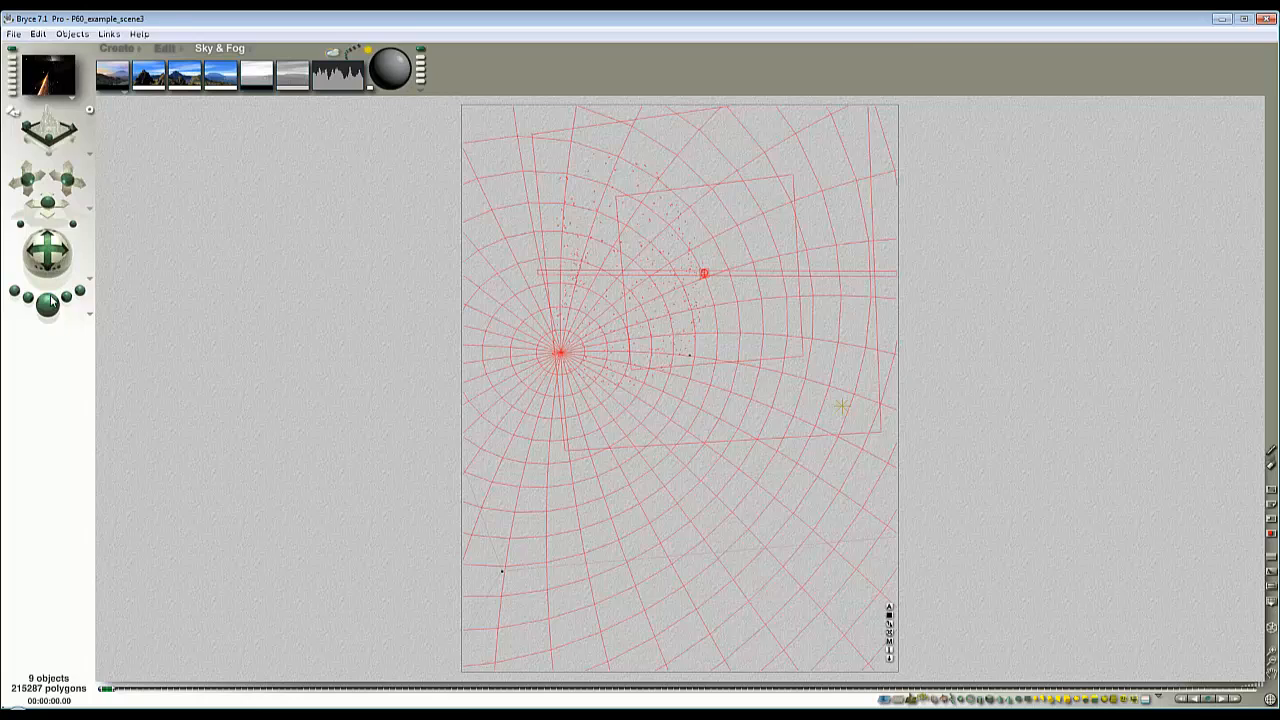